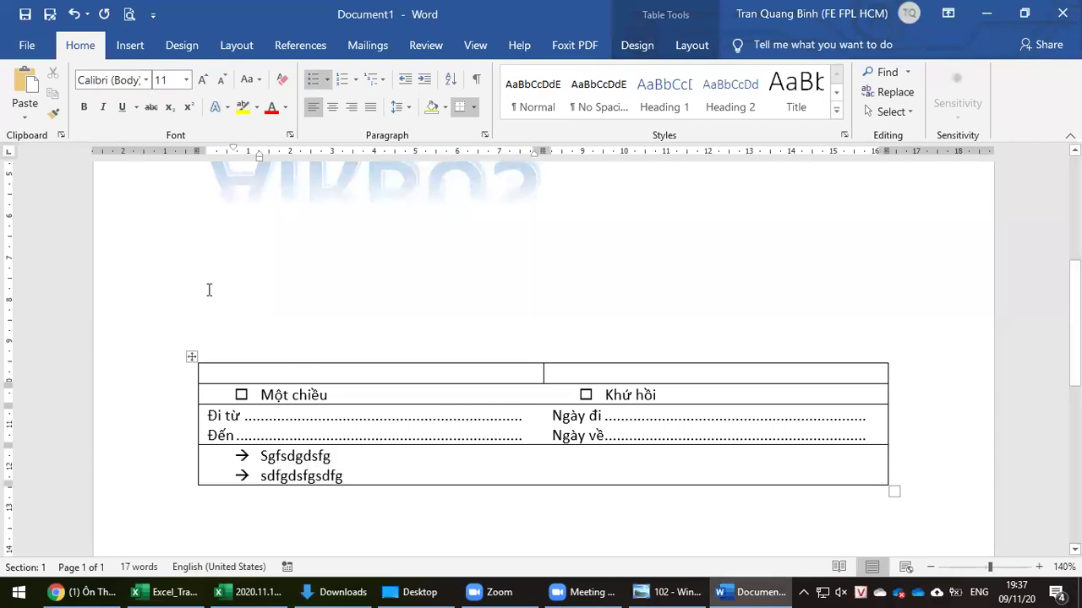
Add the arrow-bulleted lines "sgsdgsdgfsdfg" and "sdfgsdfgsdfg" in the empty right half of the table's last row.
click(604, 459)
text(-> sgsdgsdgfsdfg)
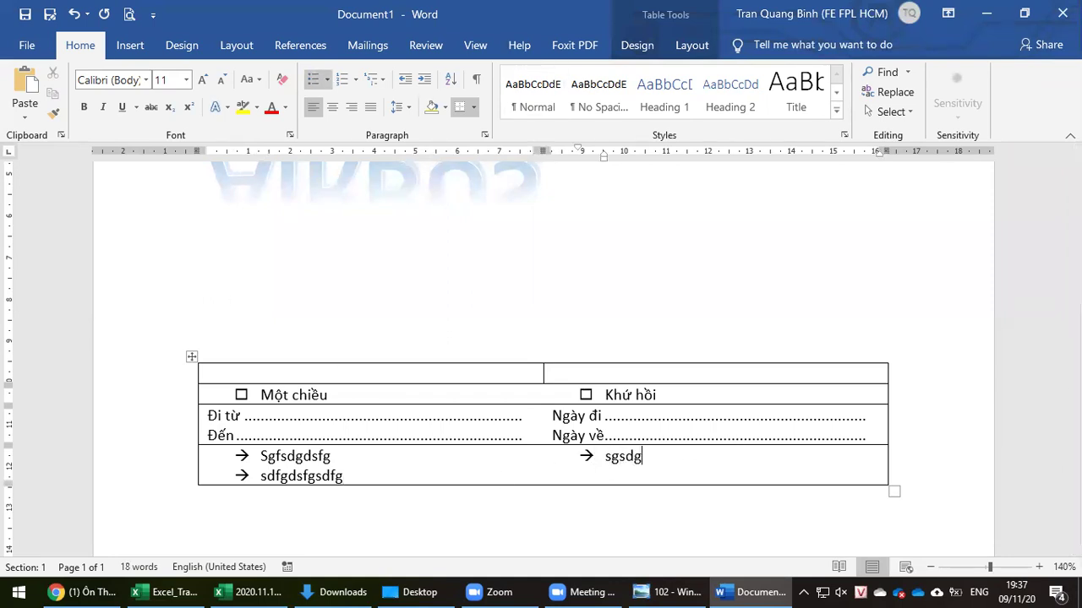
key(Return)
text(sdfgsdfgsdfg)
key(Return)
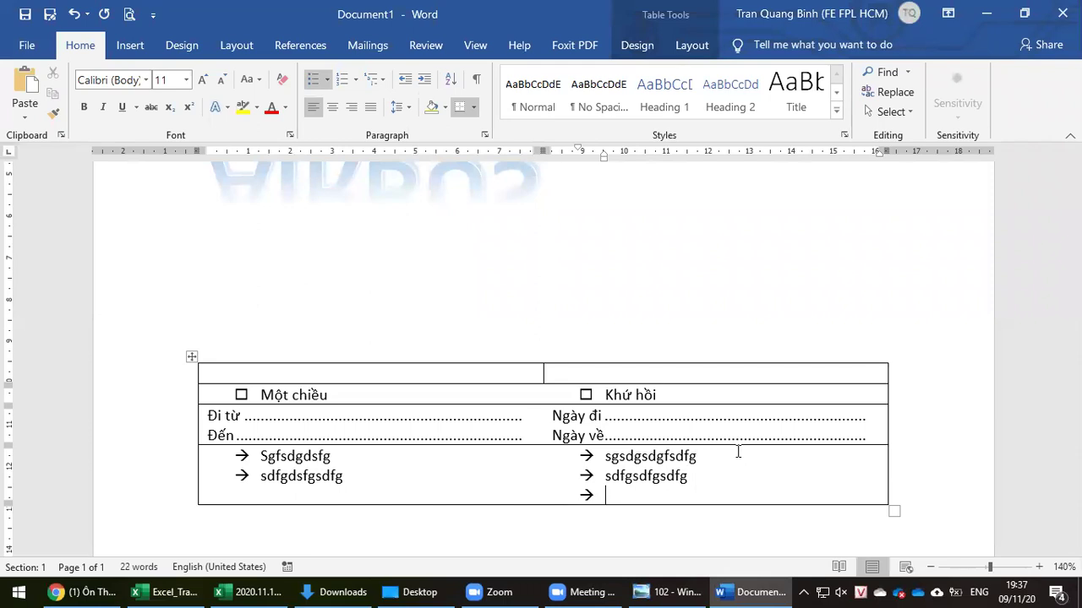
Undo that entry and fill the right half of the last row with the arrow-bulleted lines "gdfgsdgfs" and "sghsdgs".
key(ctrl+z)
text(gdfgsdgfs)
key(Return)
text(sghsdgs)
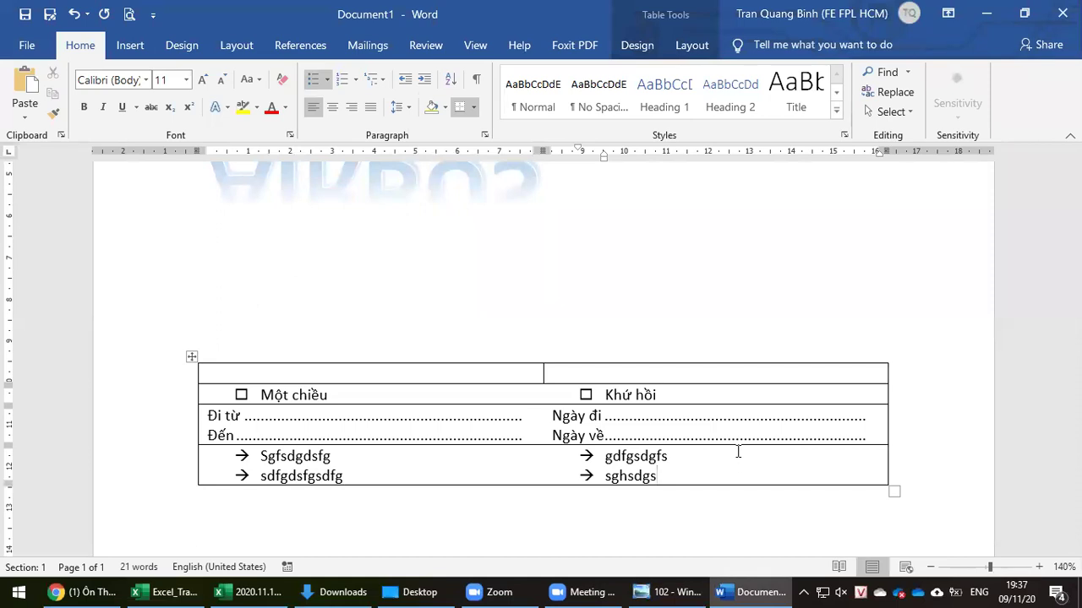
Switch to Windows Photo Viewer, look over the rest of exercise photo 102, and bring up photo 103 with the Excel exercise.
key(alt+Tab)
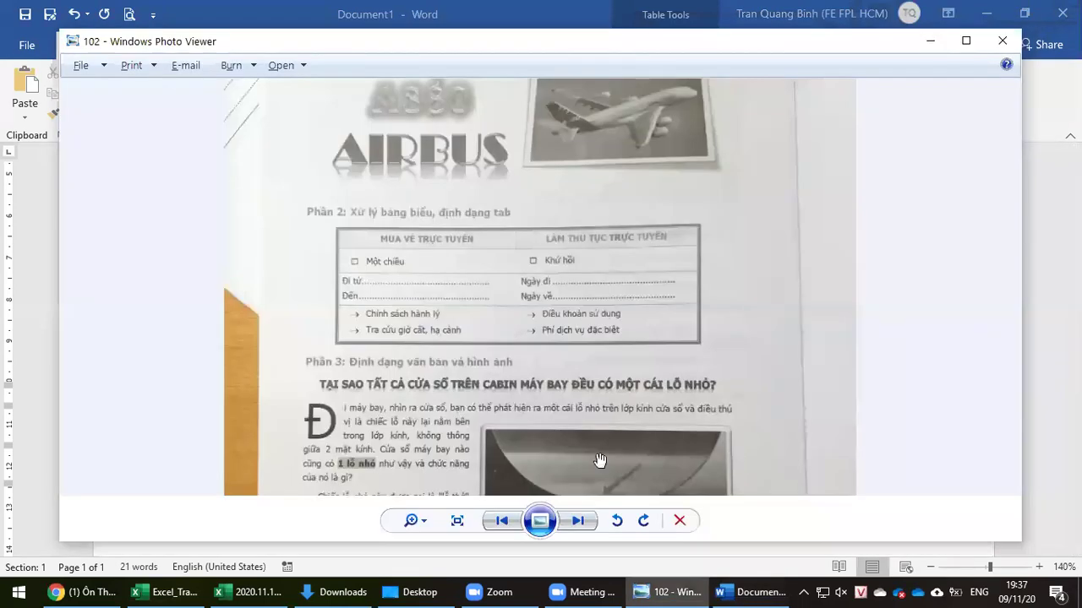
drag(431, 443, 437, 251)
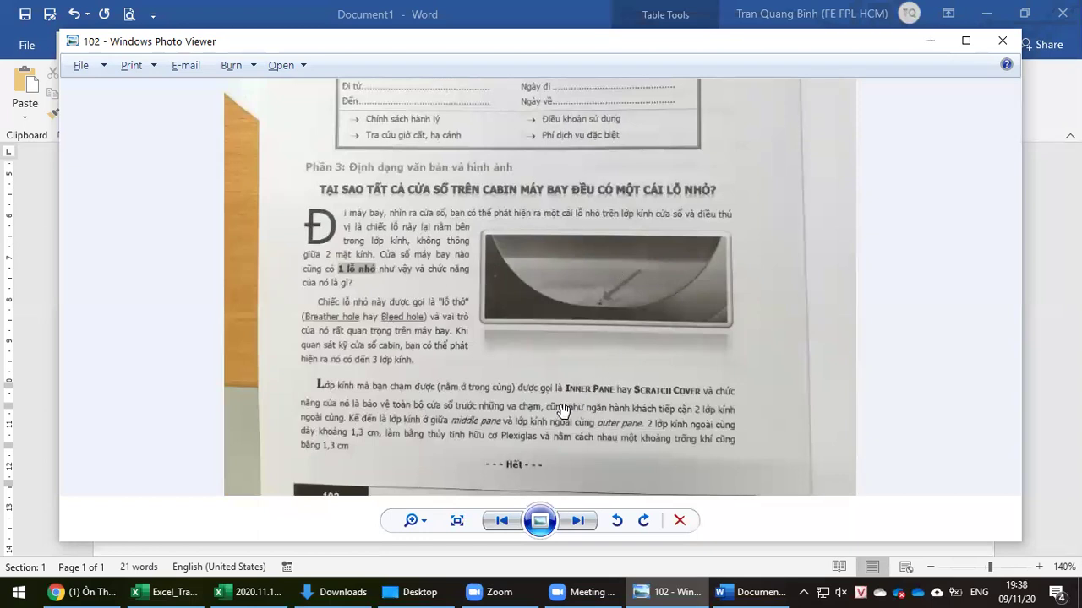
click(578, 520)
scroll(550, 109, up, 3)
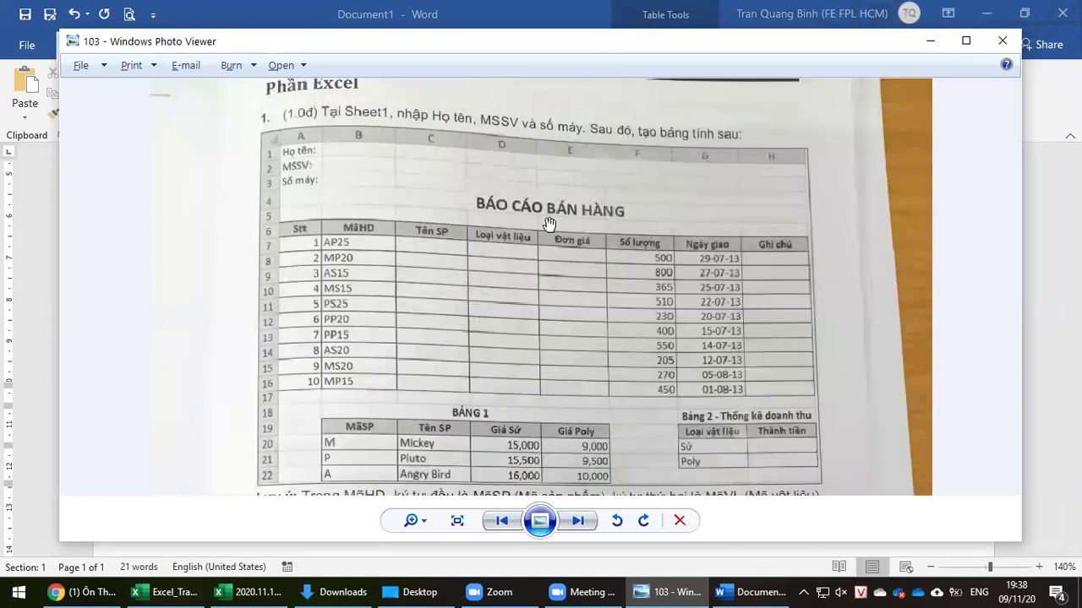
scroll(549, 224, down, 1)
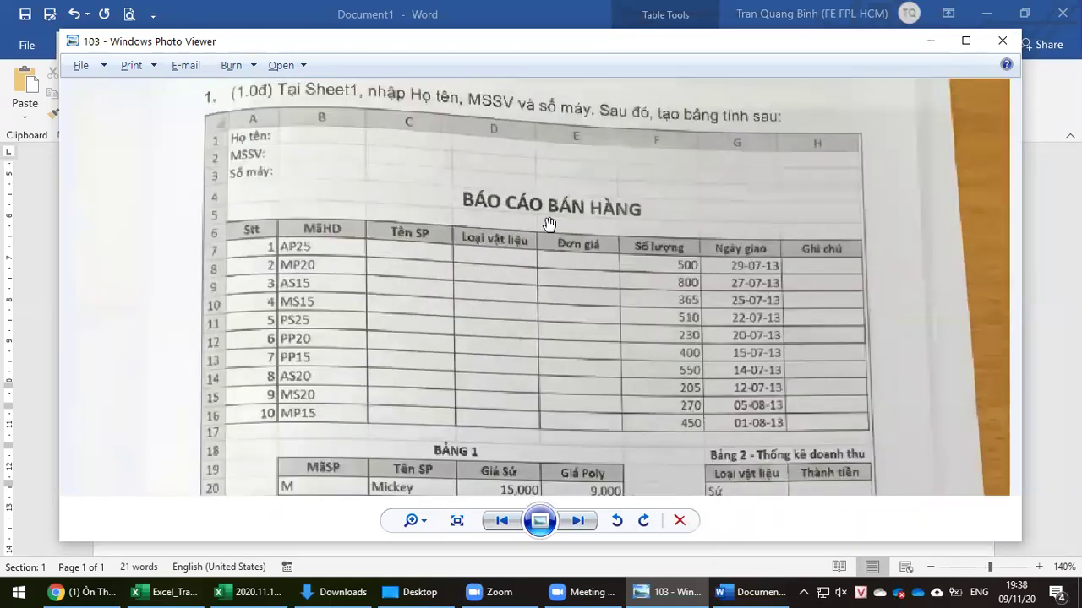
Compare sheet 103 in Excel with exercise photo 103, reading its sales table, Bảng 1 and the note on the MãHD characters.
mouse_move(667, 589)
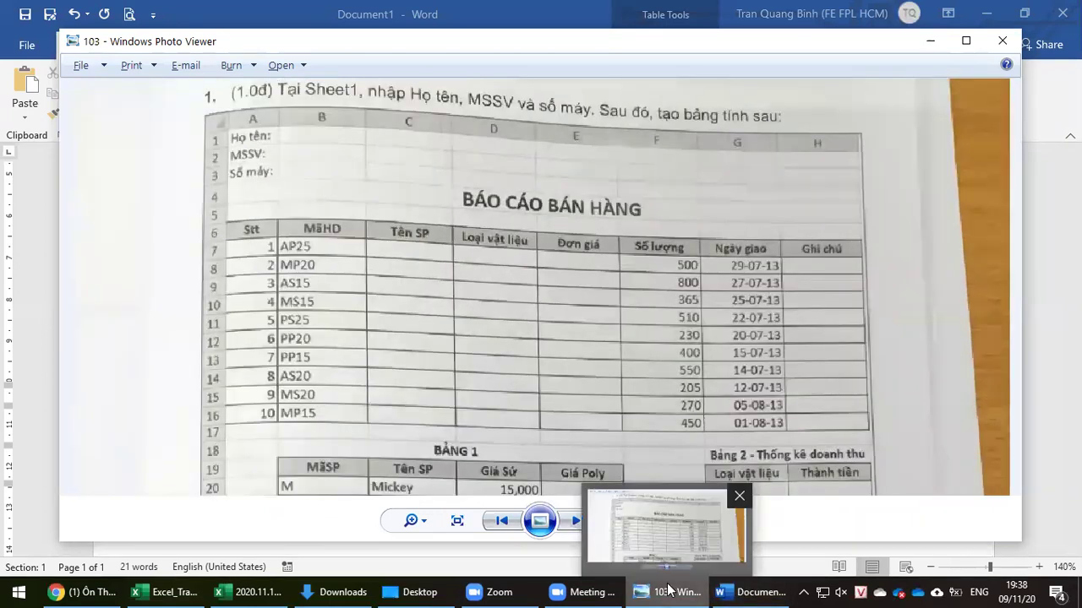
mouse_move(180, 591)
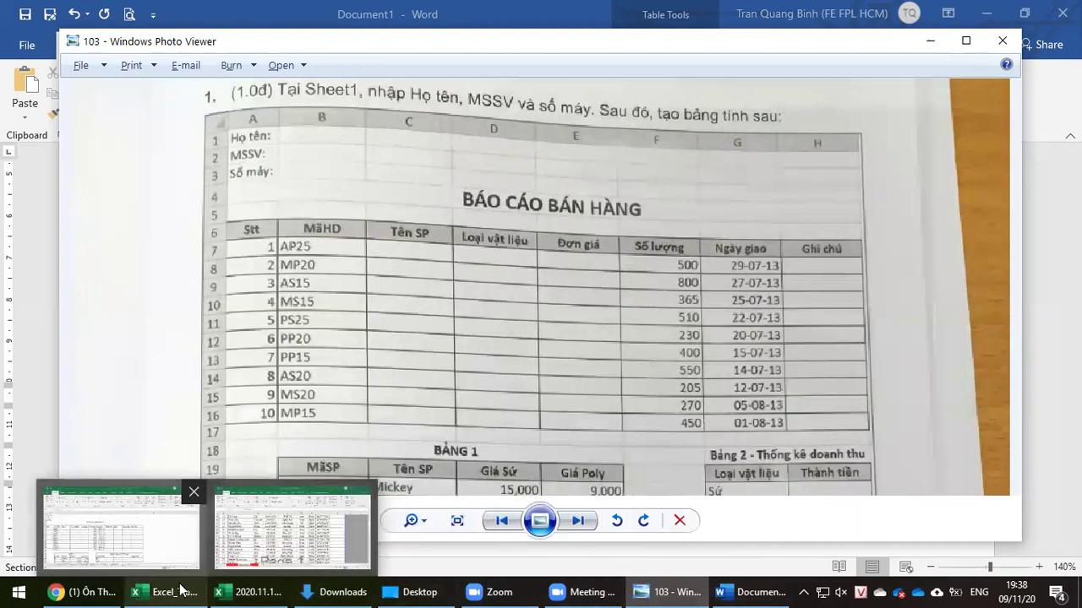
click(121, 528)
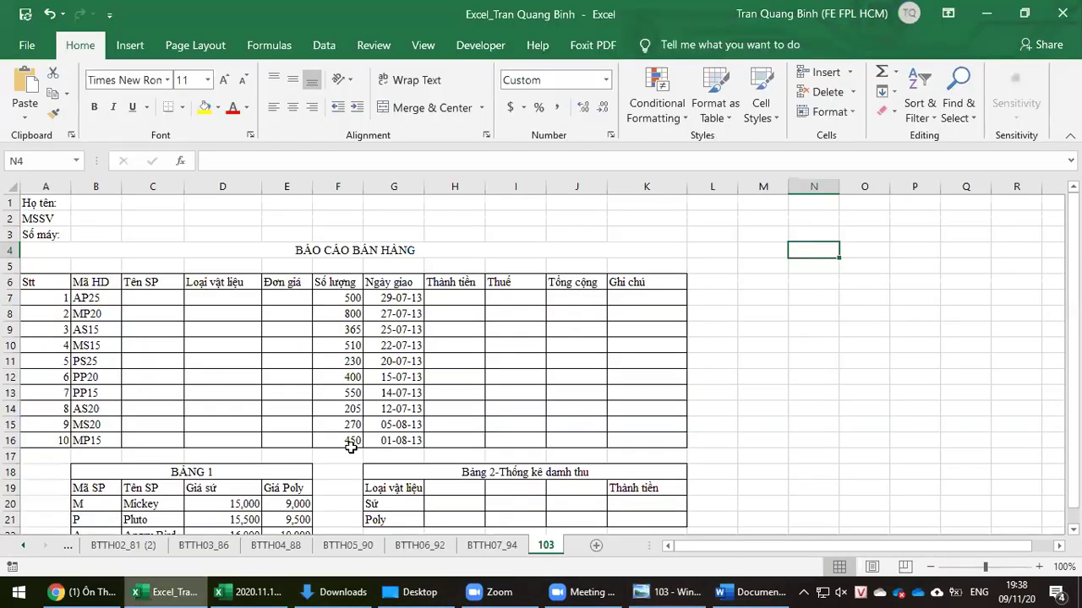
click(672, 590)
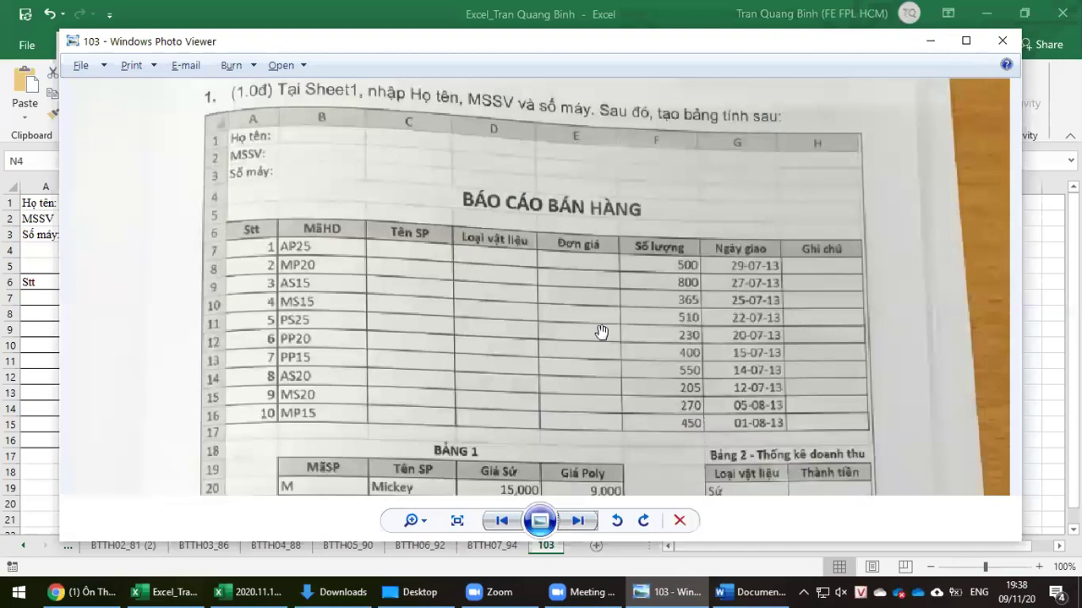
drag(526, 449, 536, 431)
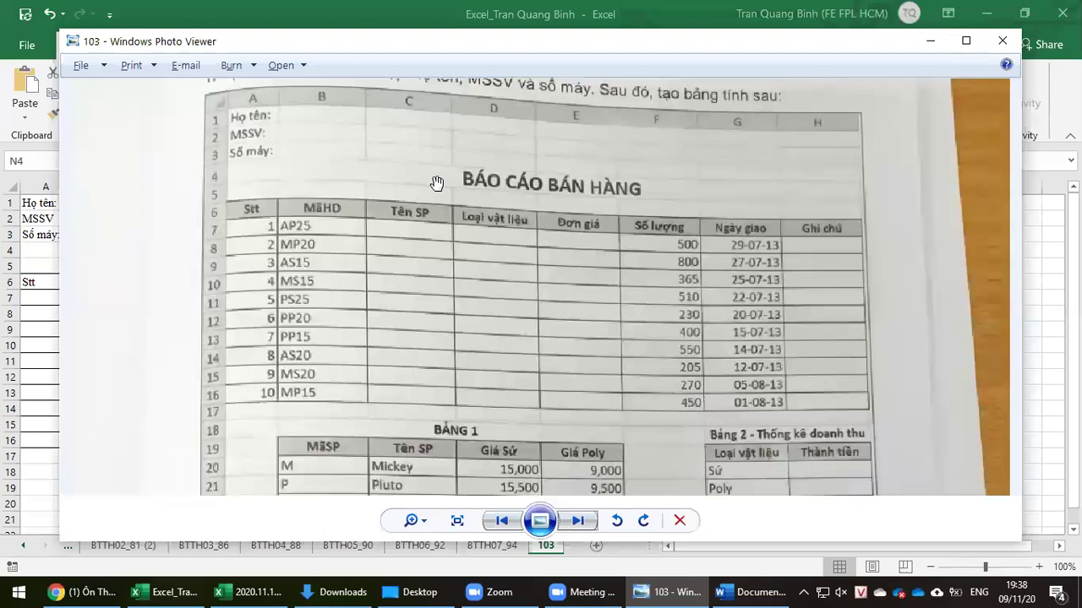
drag(467, 456, 465, 197)
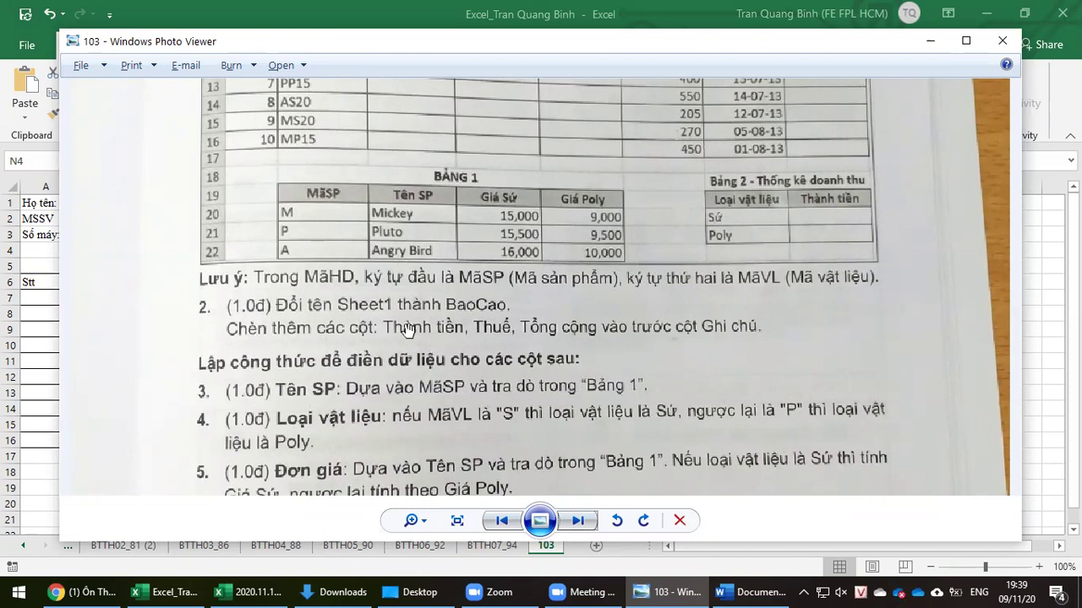
drag(403, 302, 403, 462)
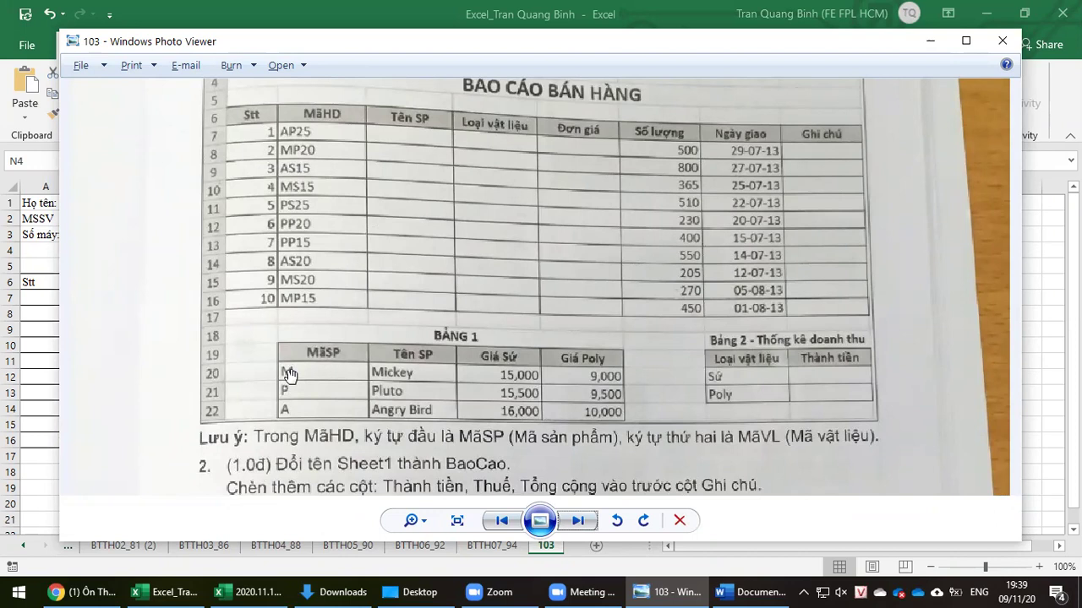
Return to the Excel workbook and examine the Mã SP codes in rows 20 to 22 of BẢNG 1.
click(162, 589)
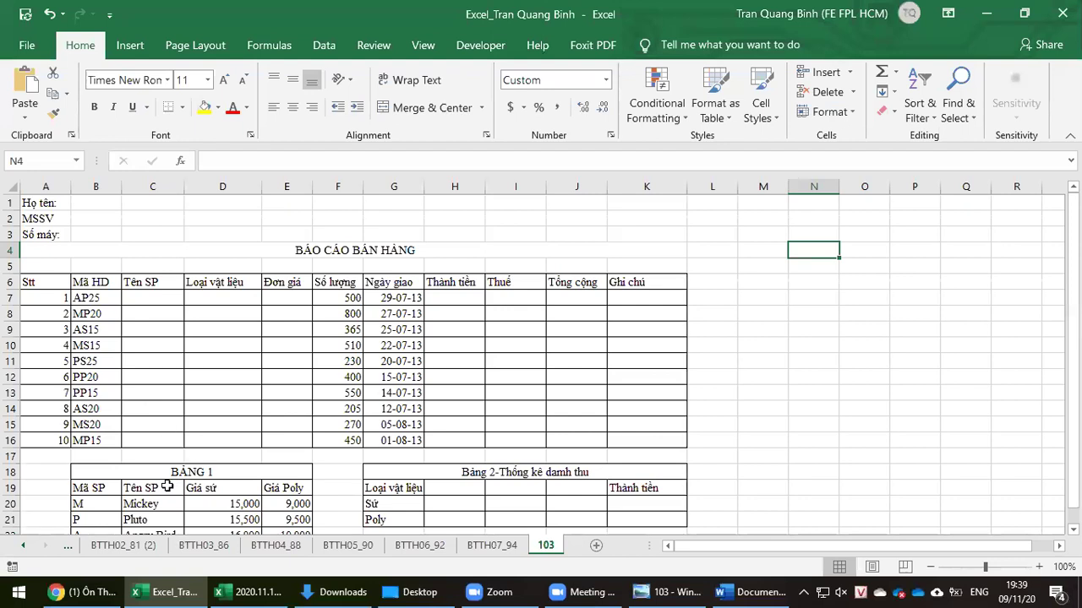
scroll(183, 455, down, 1)
click(100, 456)
click(106, 471)
click(105, 487)
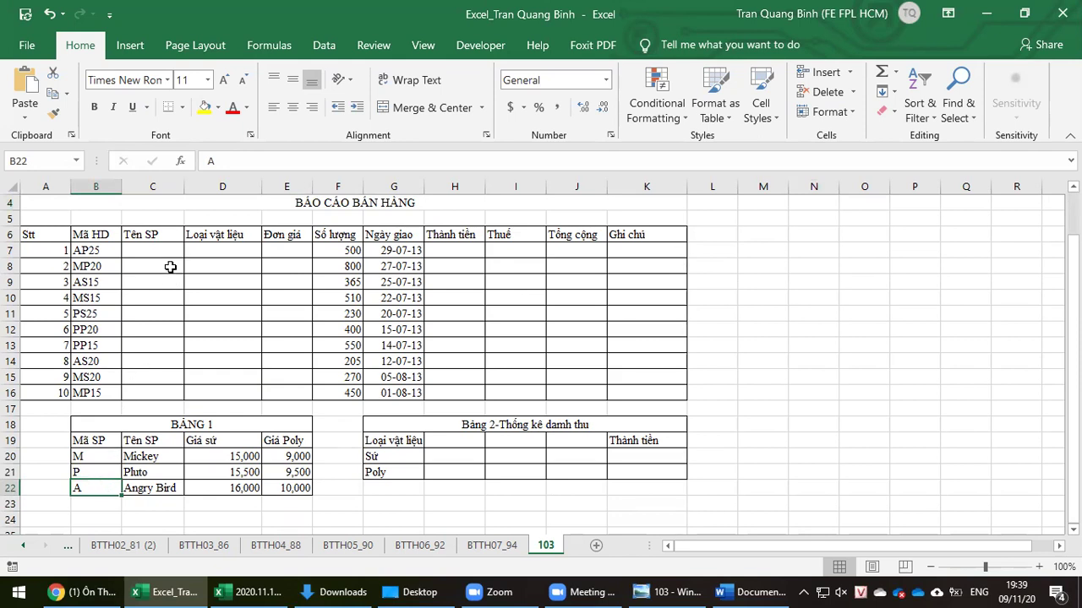
Start a VLOOKUP formula in C7 of the Tên SP column, using LEFT(B7,1) as the lookup value.
click(167, 254)
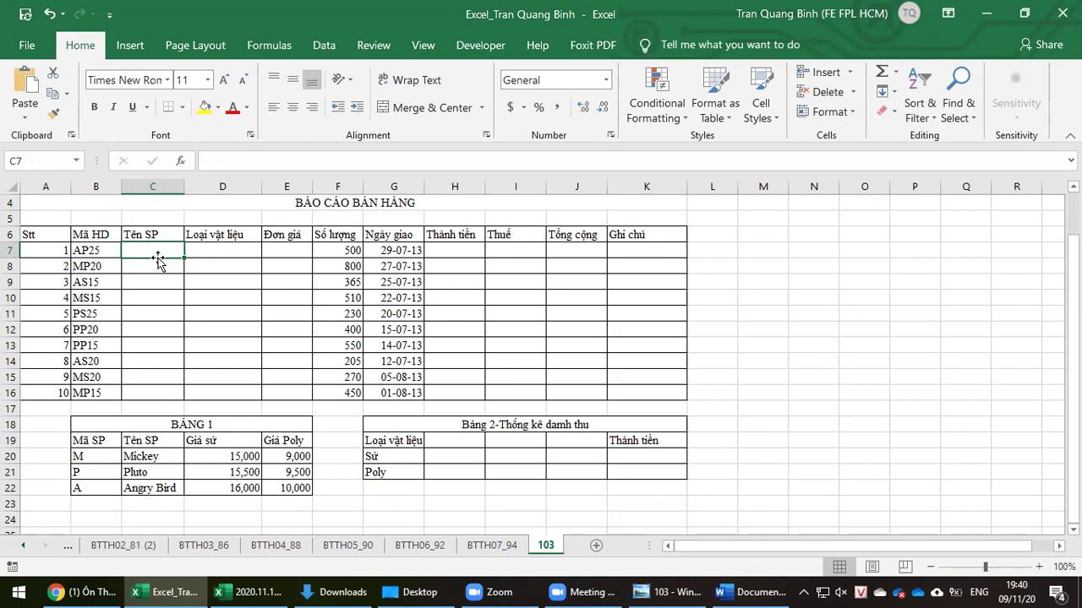
text(=v)
text(lp)
key(BackSpace)
text(ookup)
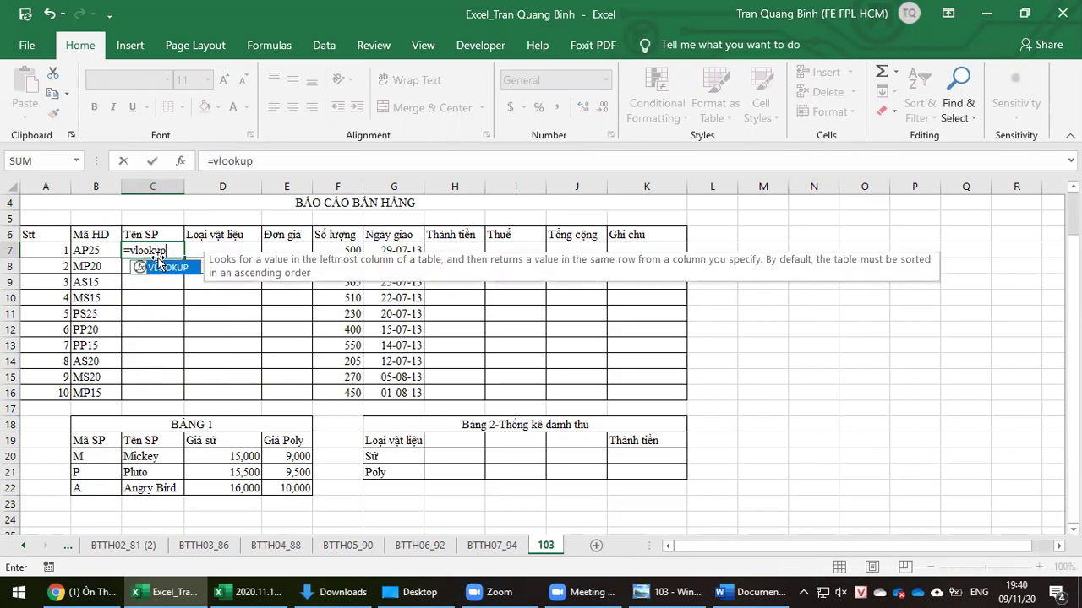
text(()
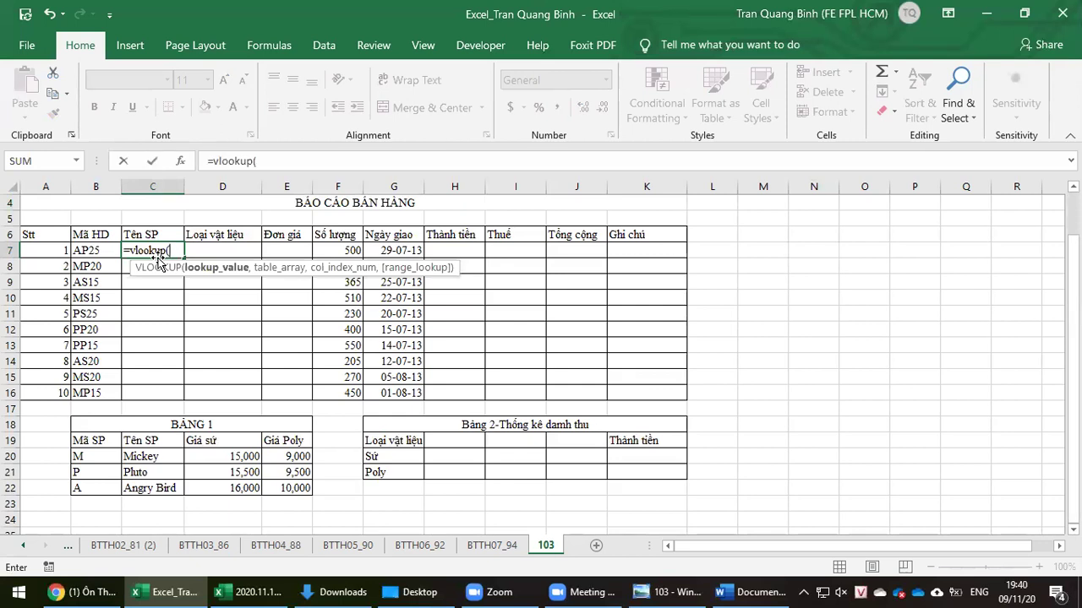
text(lè)
text(f)
text(t)
text(()
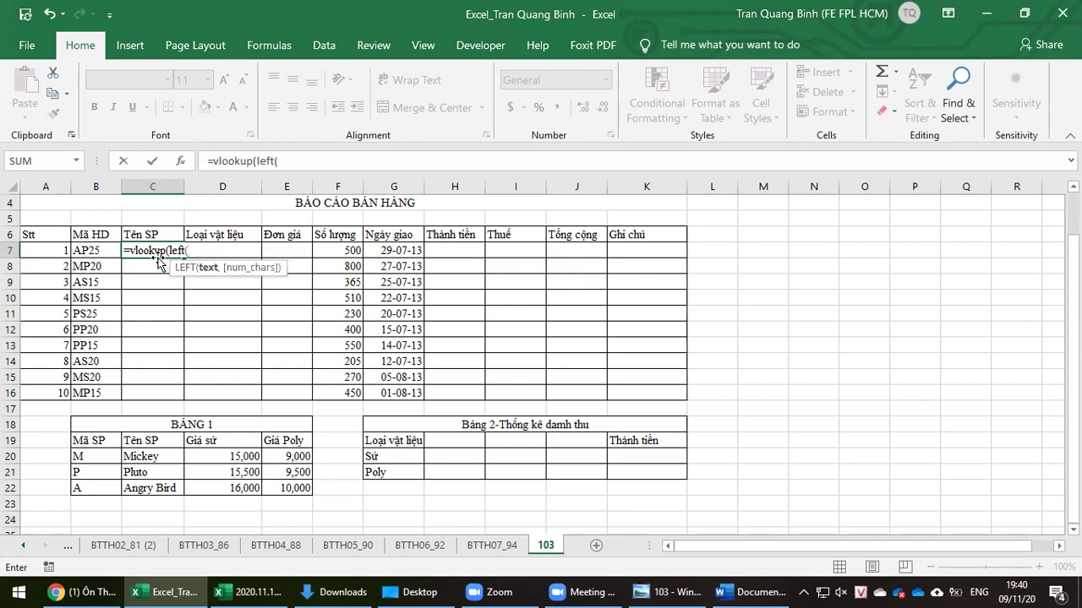
click(89, 251)
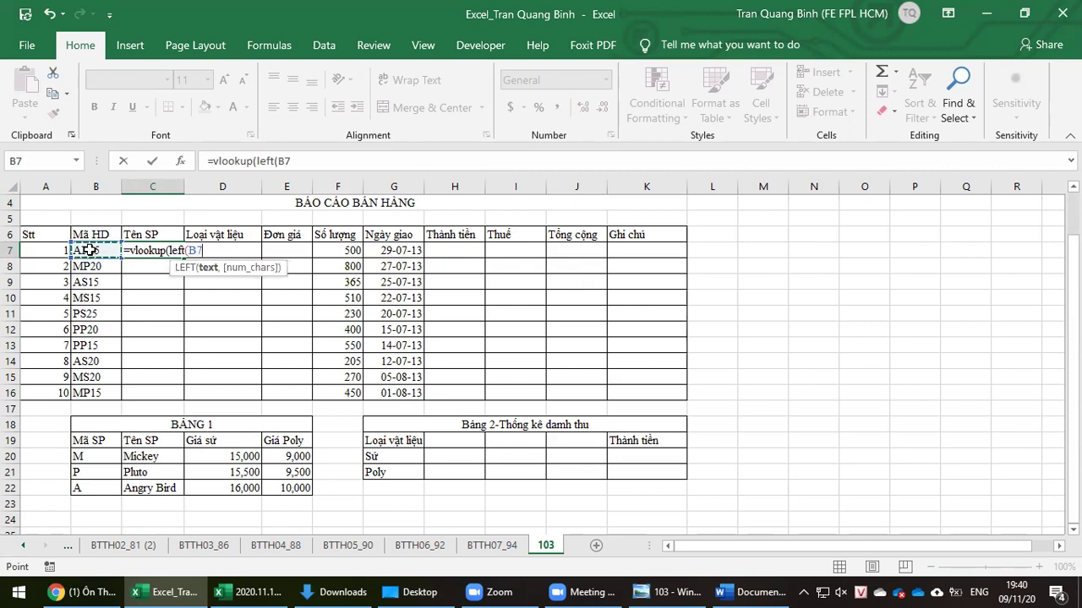
text(,1)
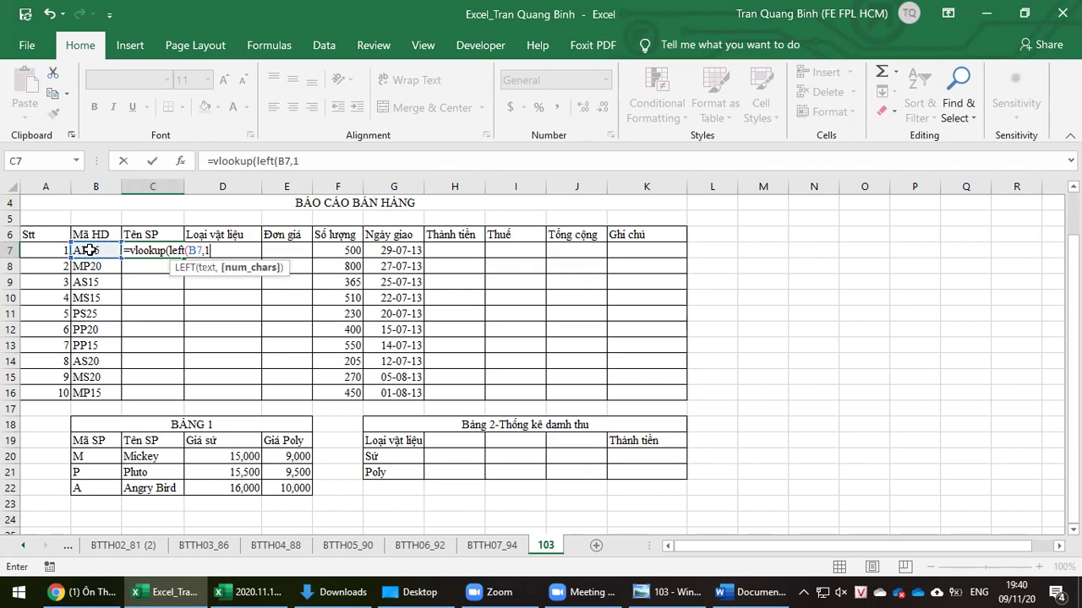
text())
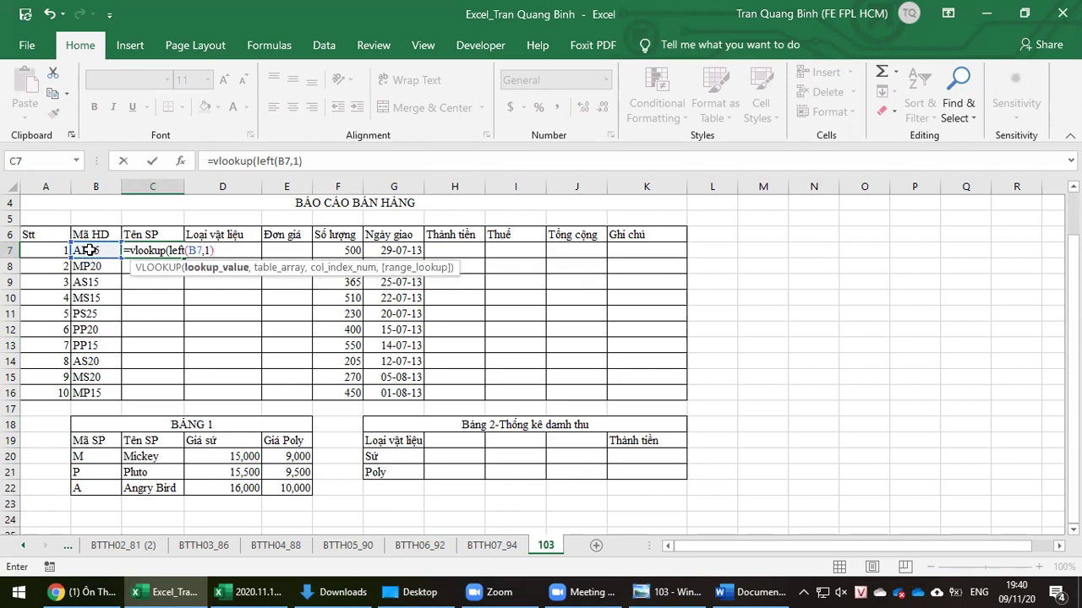
Set the formula's table array to the Mã SP and Tên SP columns of BẢNG 1 as the absolute range $B$19:$C$22.
text(,)
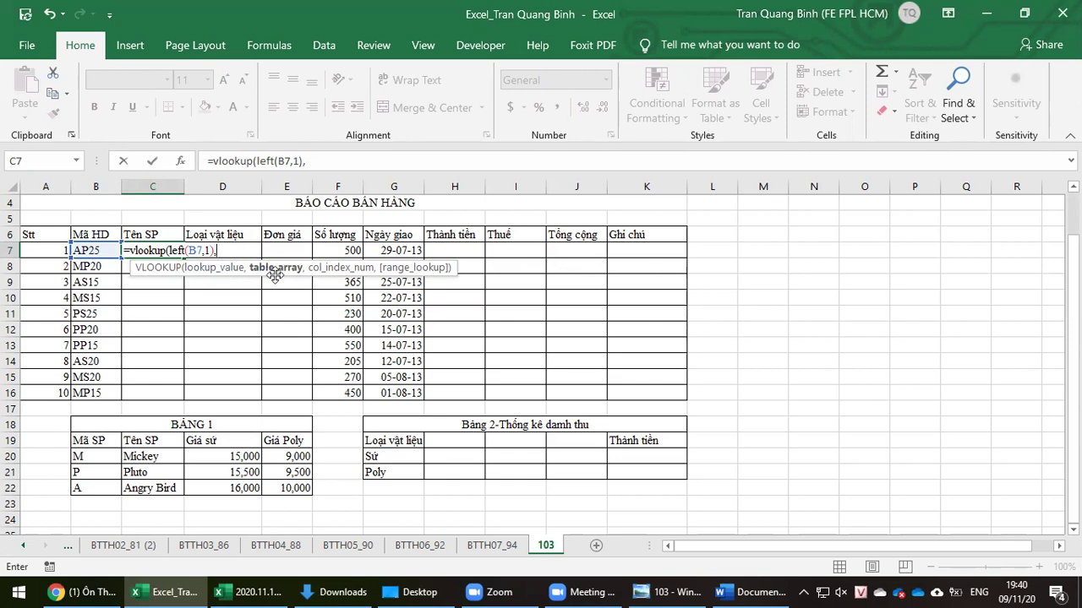
drag(78, 461, 140, 486)
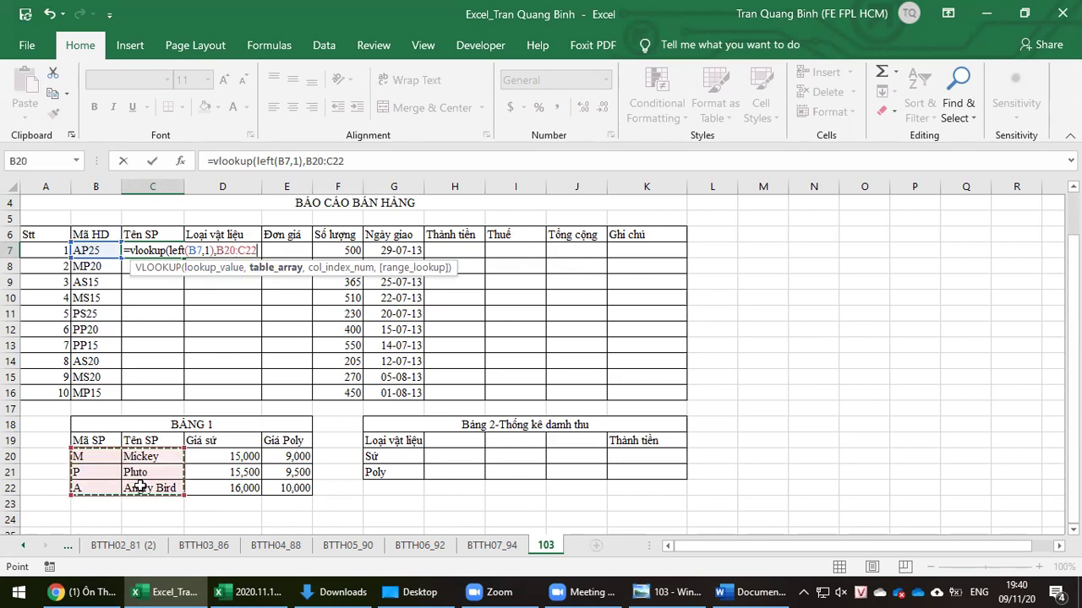
drag(94, 441, 152, 487)
drag(111, 442, 241, 463)
drag(272, 475, 279, 498)
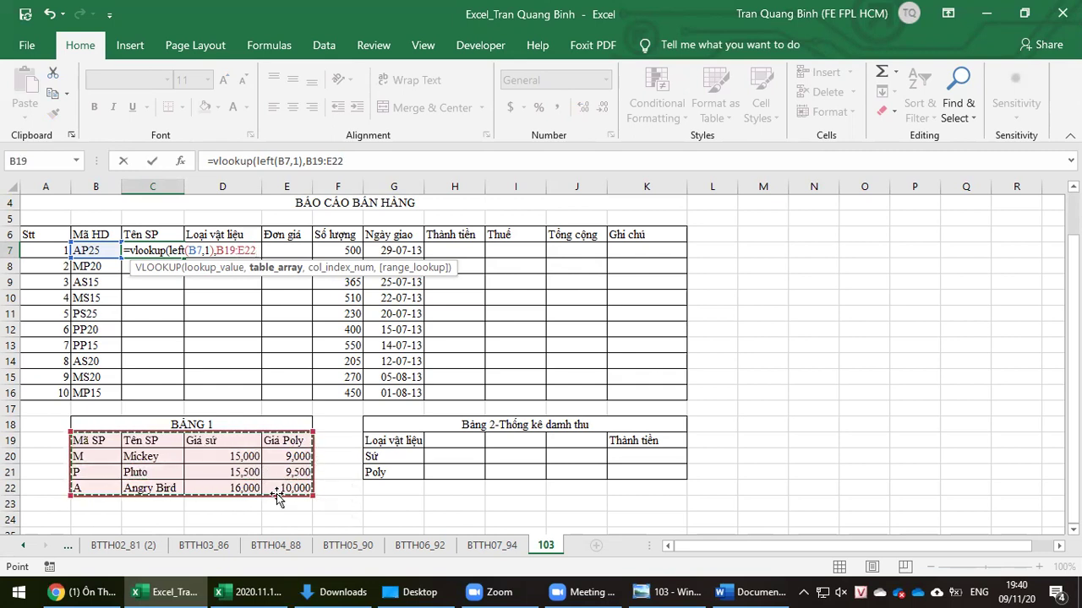
drag(80, 441, 148, 484)
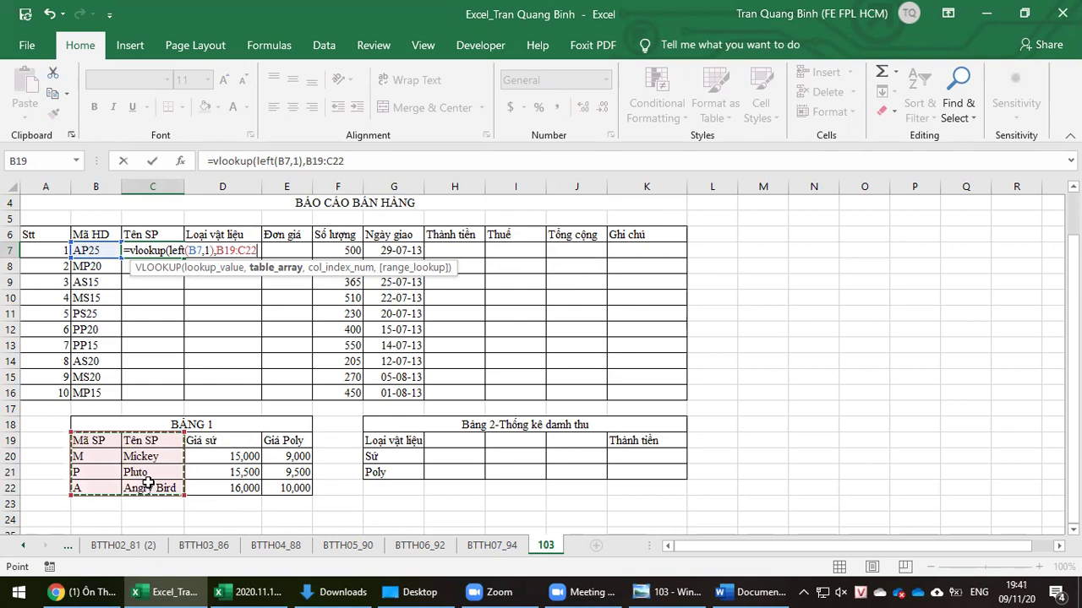
key(F4)
text(,)
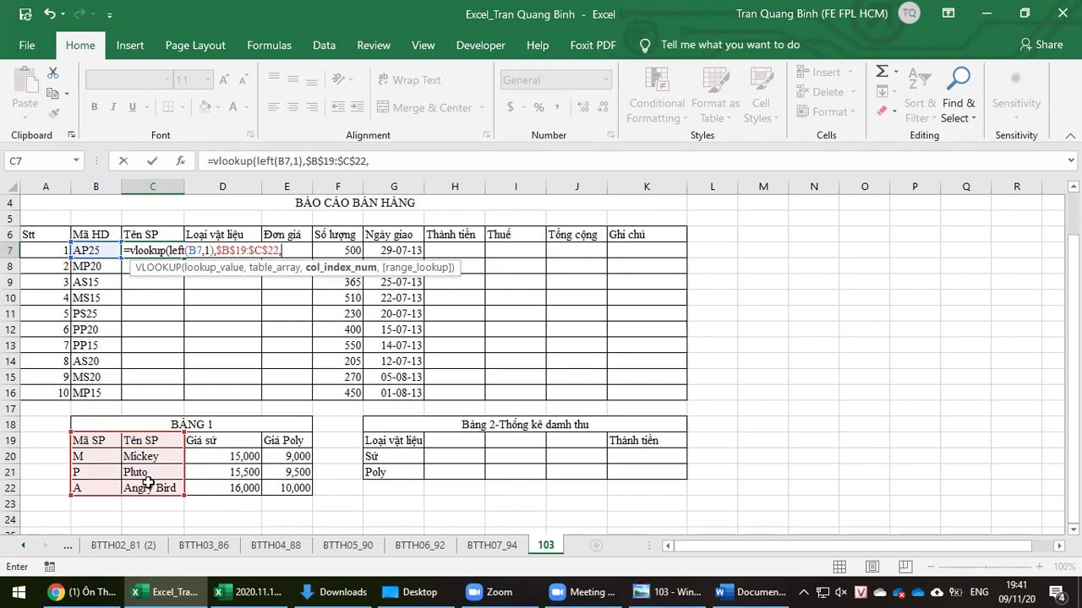
Finish the lookup with column index 2 and exact match 0, and fill the formula down the Tên SP column to C16.
text(2,)
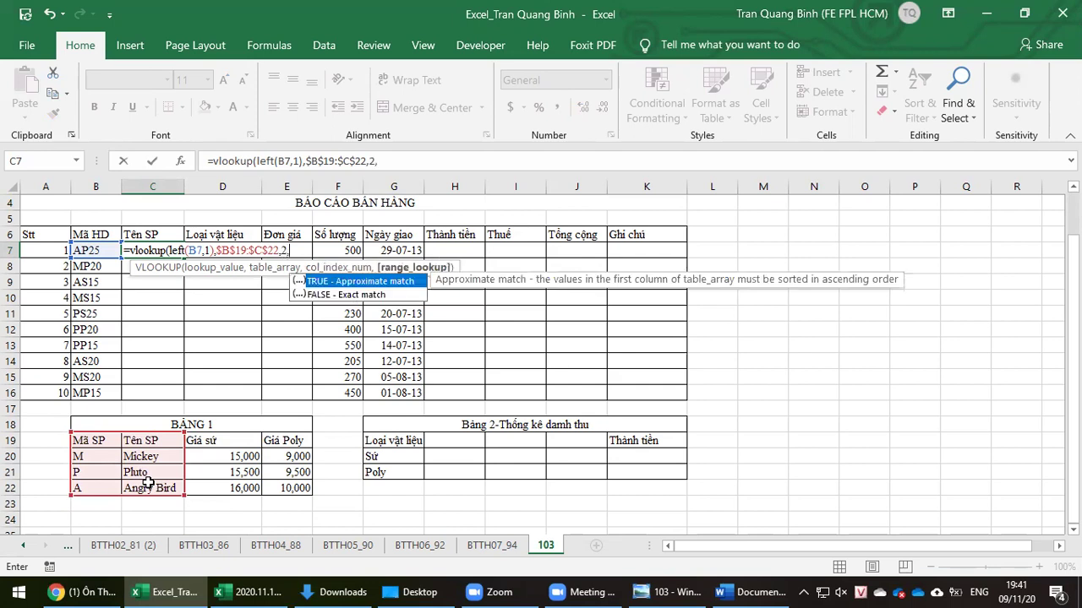
text(0))
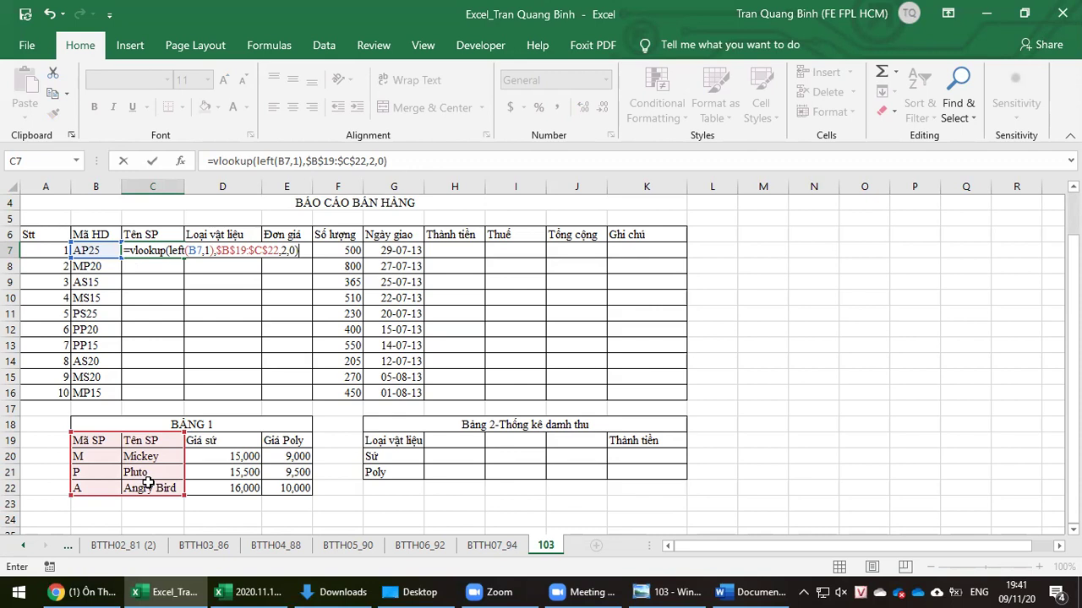
key(Return)
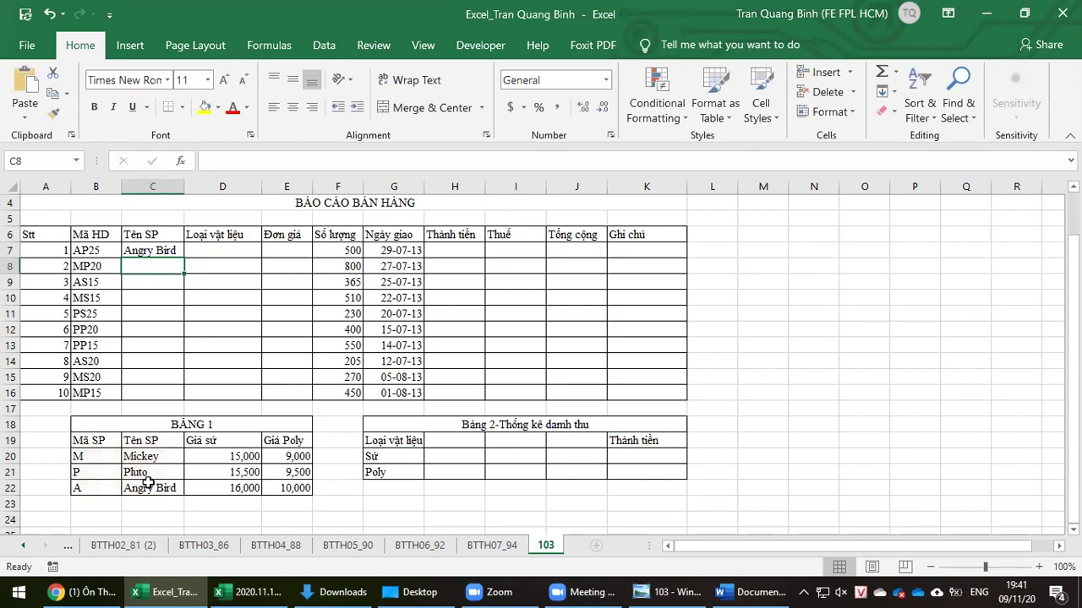
click(169, 251)
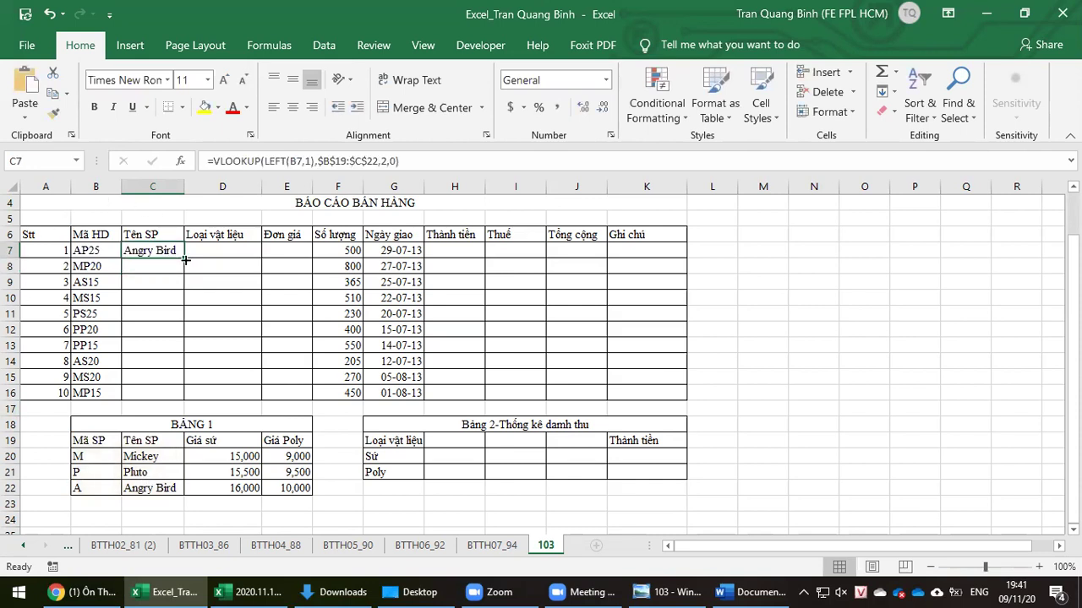
double_click(185, 261)
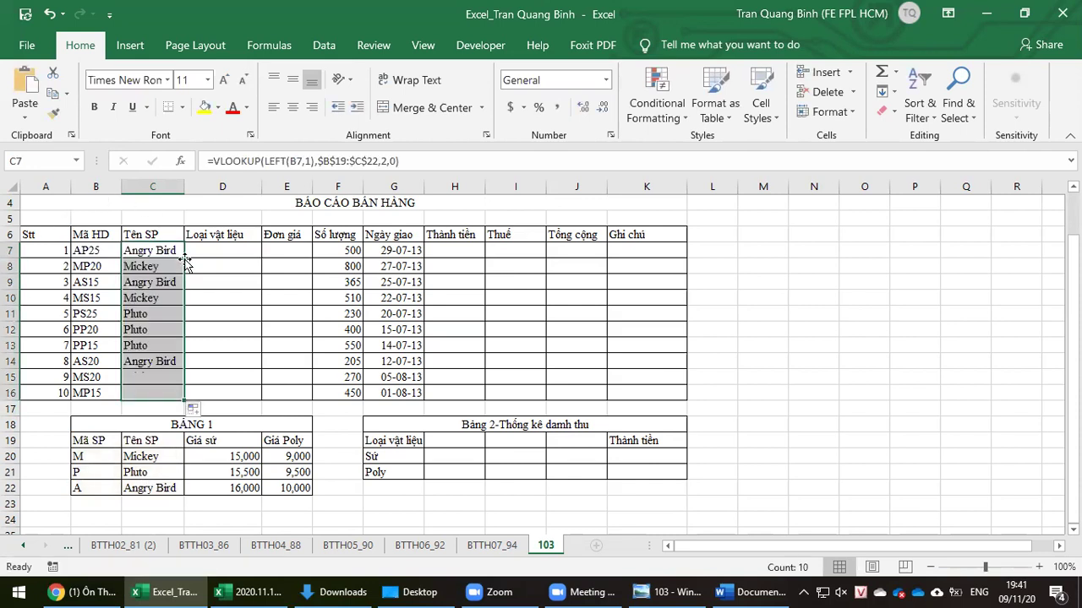
Select D7 under Loại vật liệu and read the rule for that column in exercise photo 103 in Windows Photo Viewer.
click(226, 251)
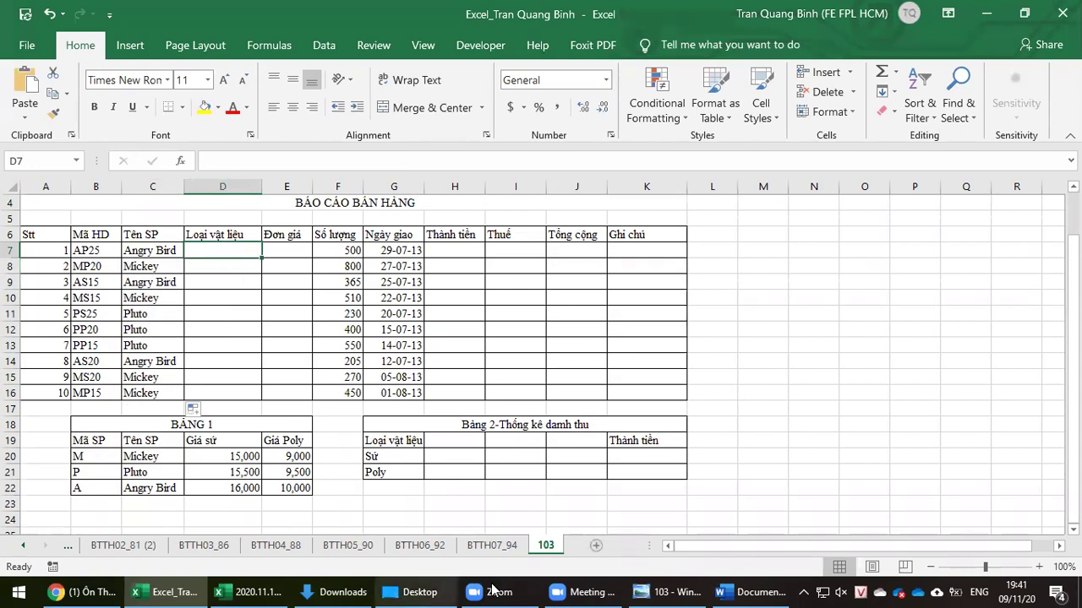
click(682, 589)
drag(410, 454, 393, 230)
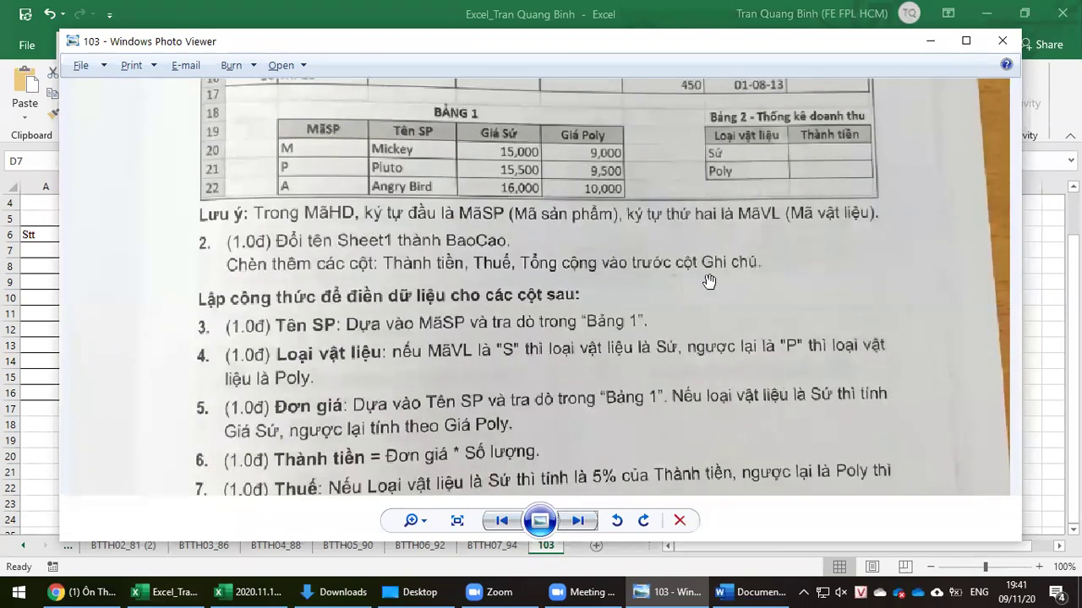
Review the Thành tiền, Thuế and Tổng cộng columns before Ghi chú on sheet 103, and read the Loại vật liệu rule in the exercise photo.
key(alt+Tab)
drag(452, 237, 579, 236)
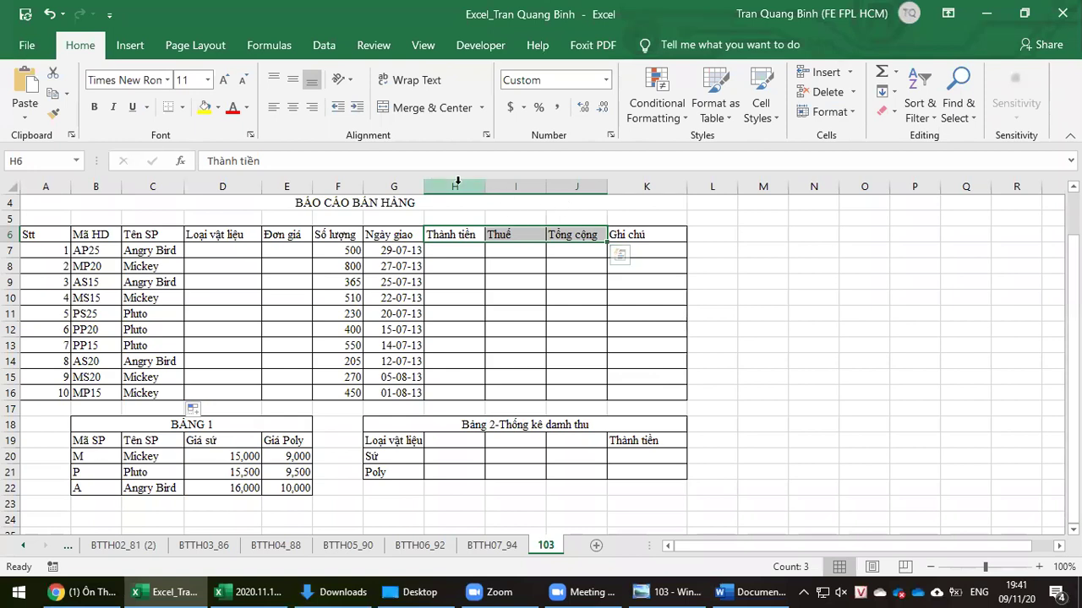
click(646, 187)
right_click(642, 189)
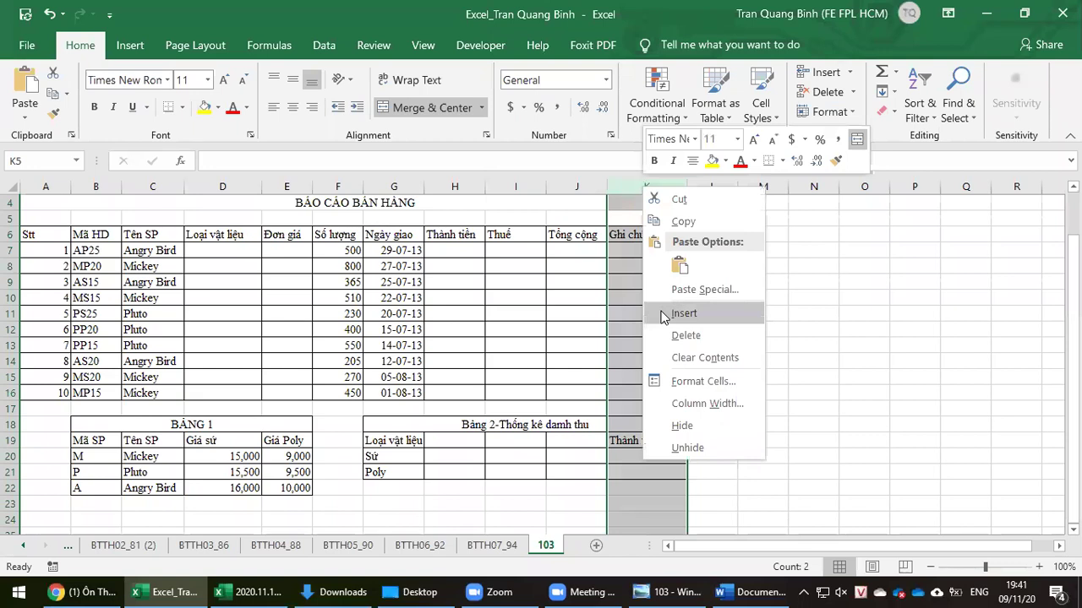
click(496, 362)
key(alt+Tab)
drag(349, 389, 369, 221)
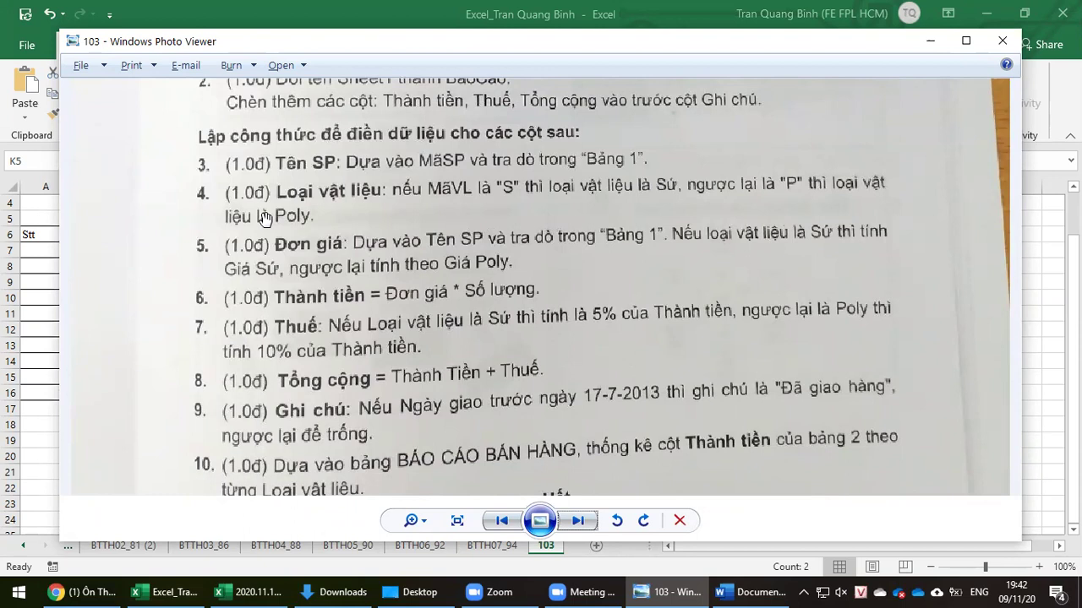
key(alt+Tab)
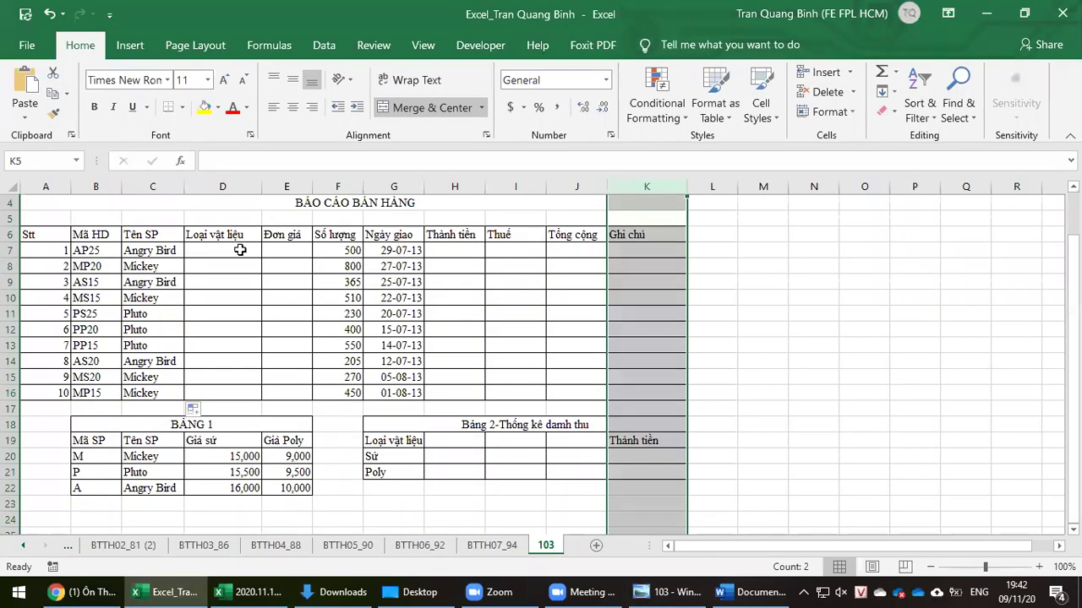
Start an IF formula in D7 under Loại vật liệu, using MID(B7,2,1) to extract the material code for the logical test.
click(238, 250)
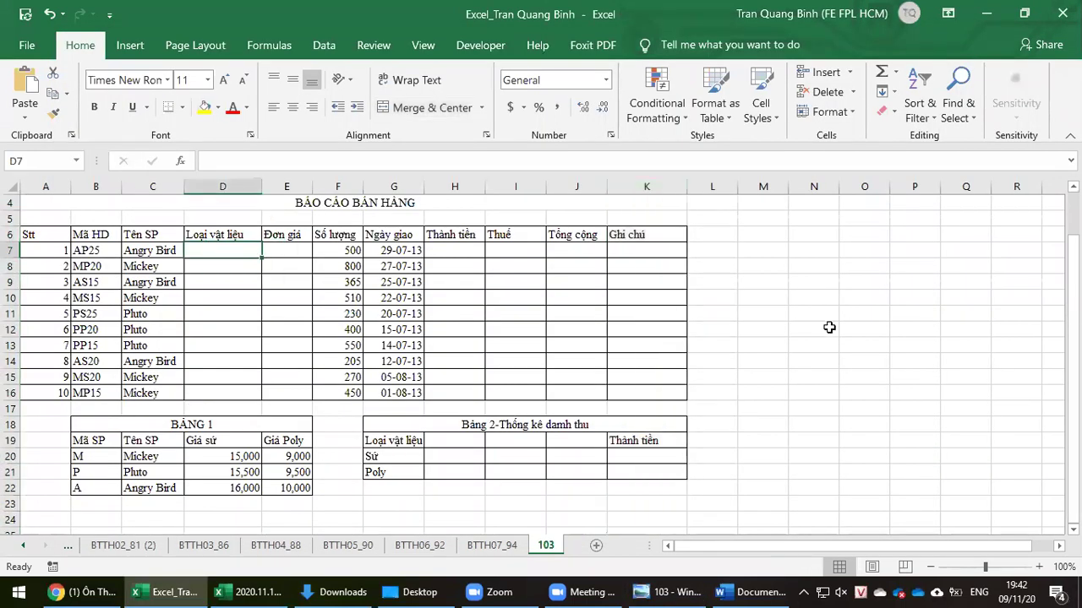
text(=if)
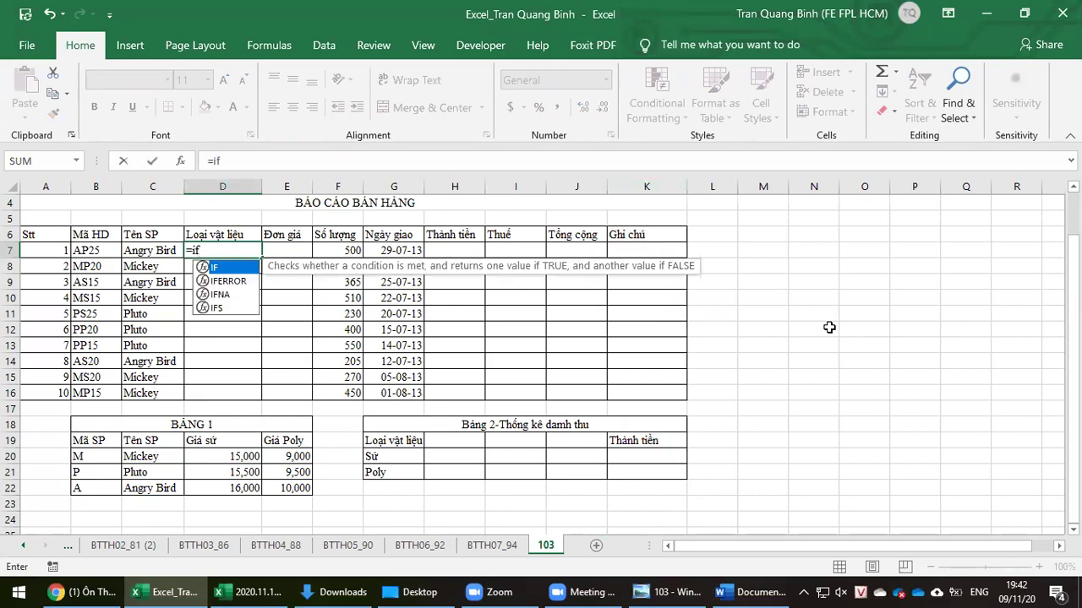
text(()
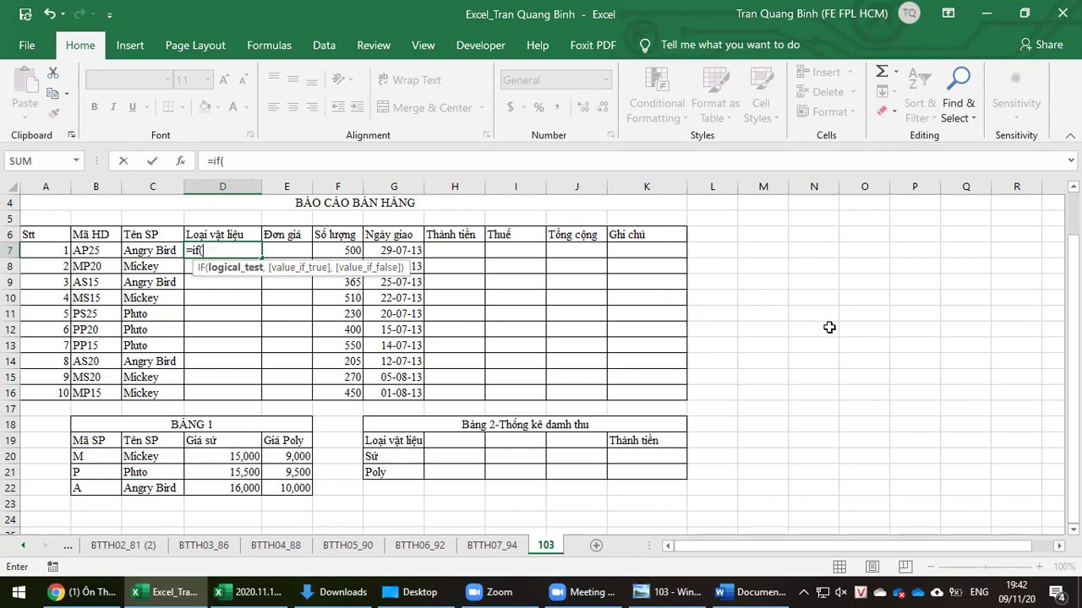
text(mid()
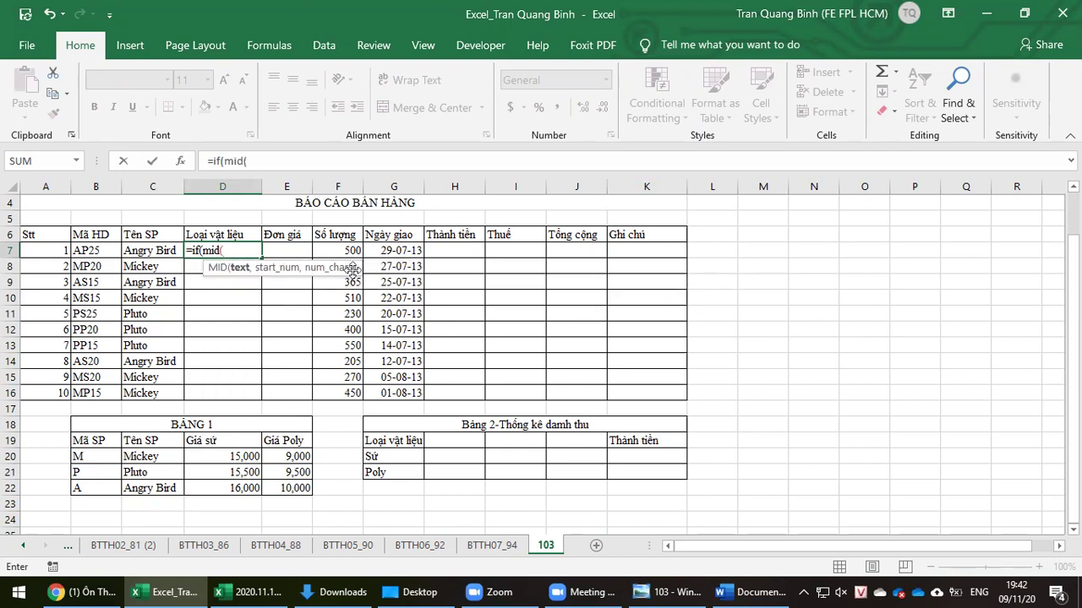
click(81, 250)
text(,)
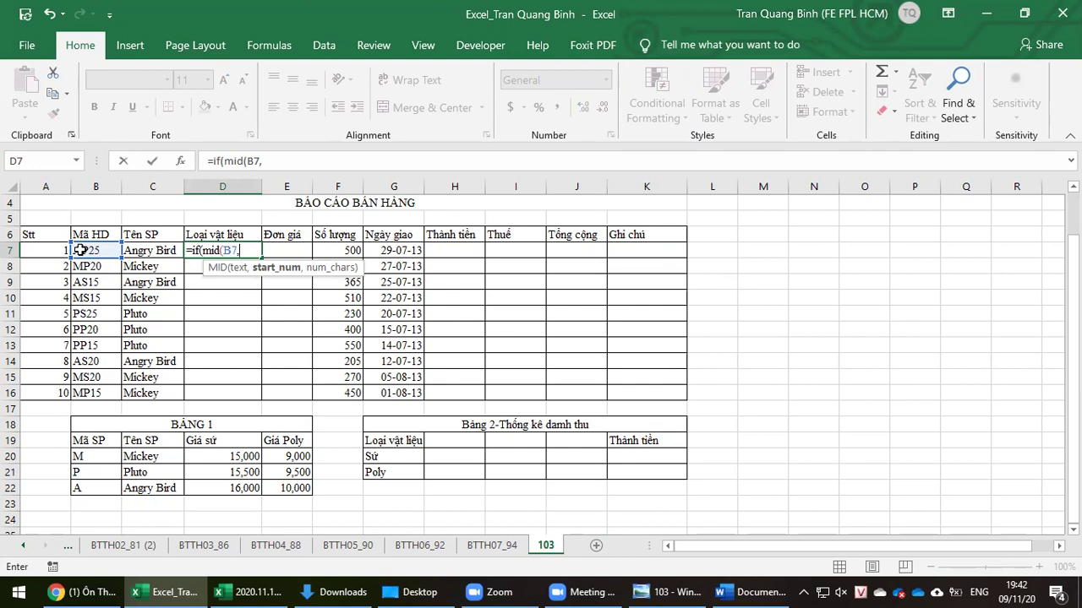
text(2,)
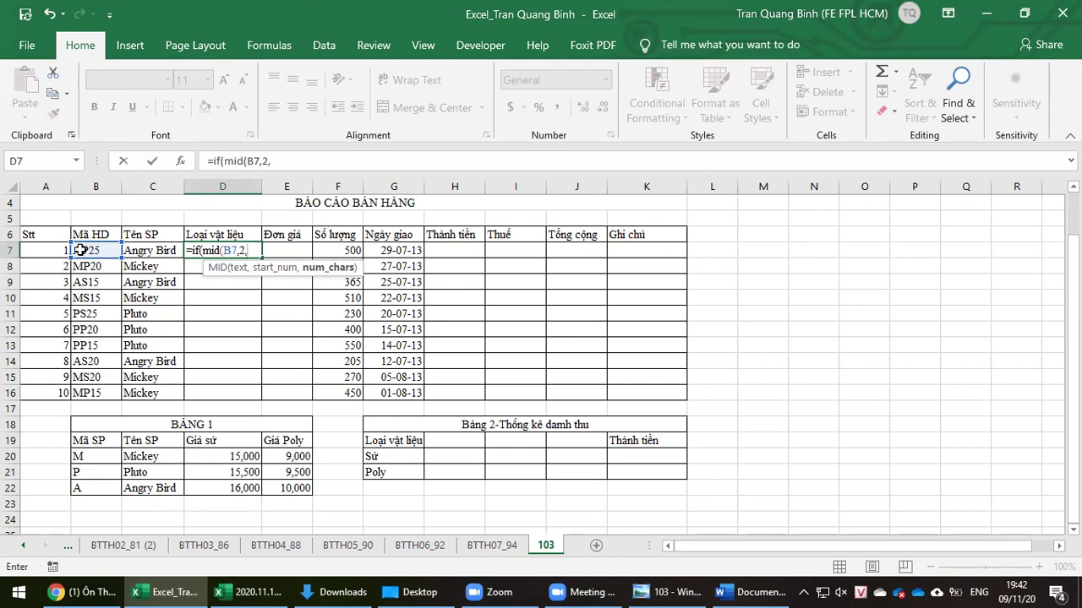
text(1))
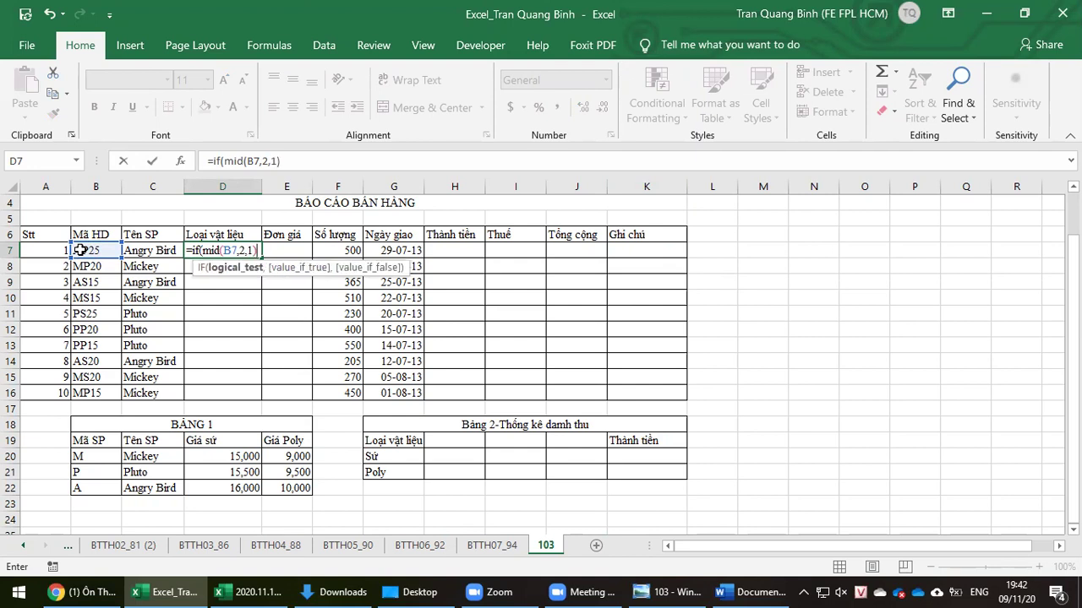
text(,)
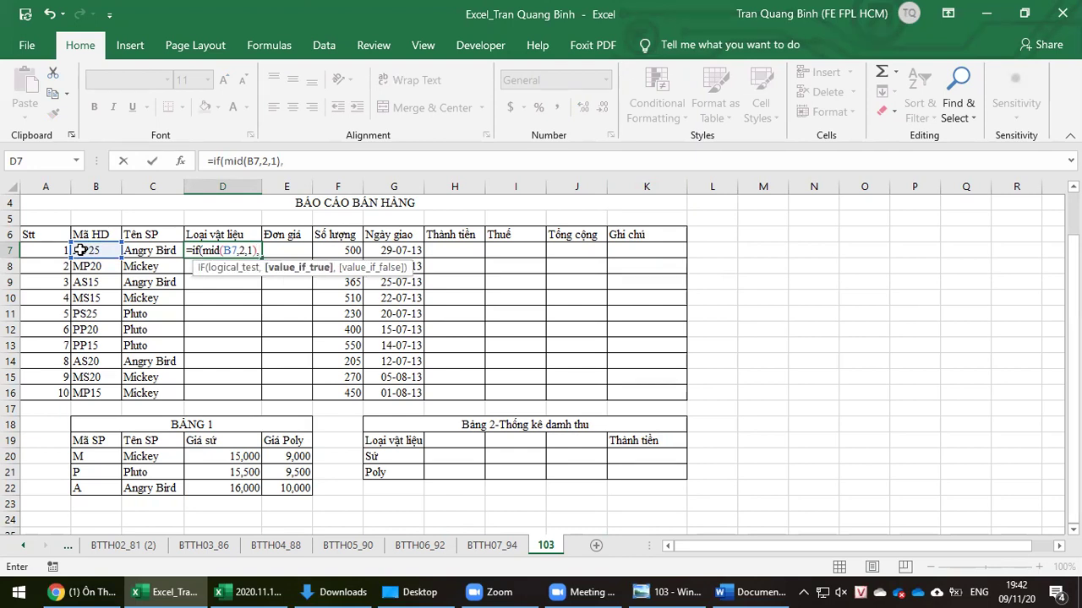
key(BackSpace)
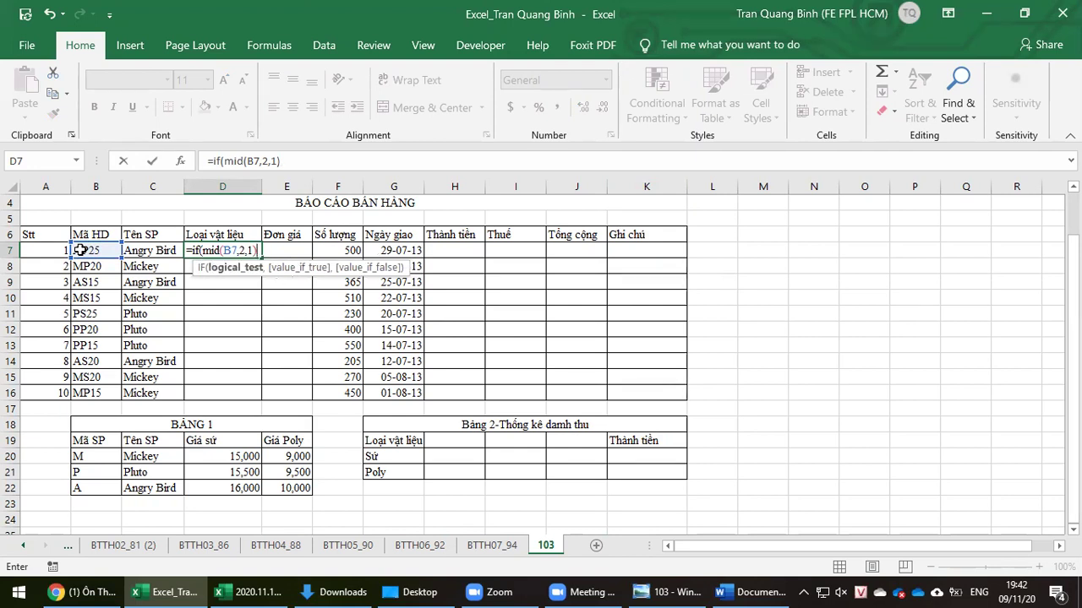
Complete the D7 formula by comparing the code with "S", returning "Sứ" if true and "Poly" if false.
text(="S","Sứ",")
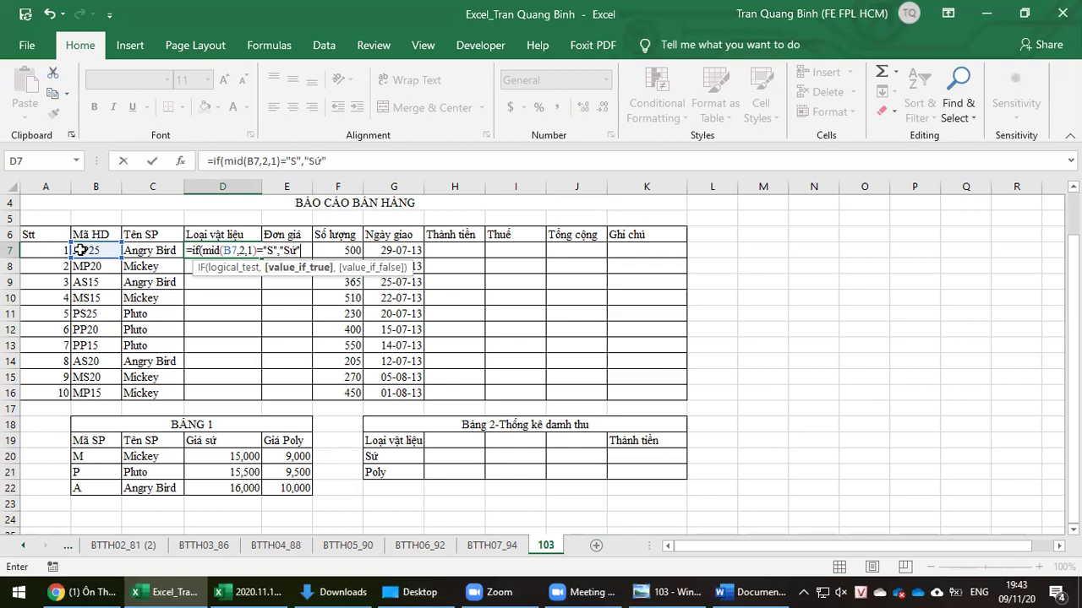
text(P)
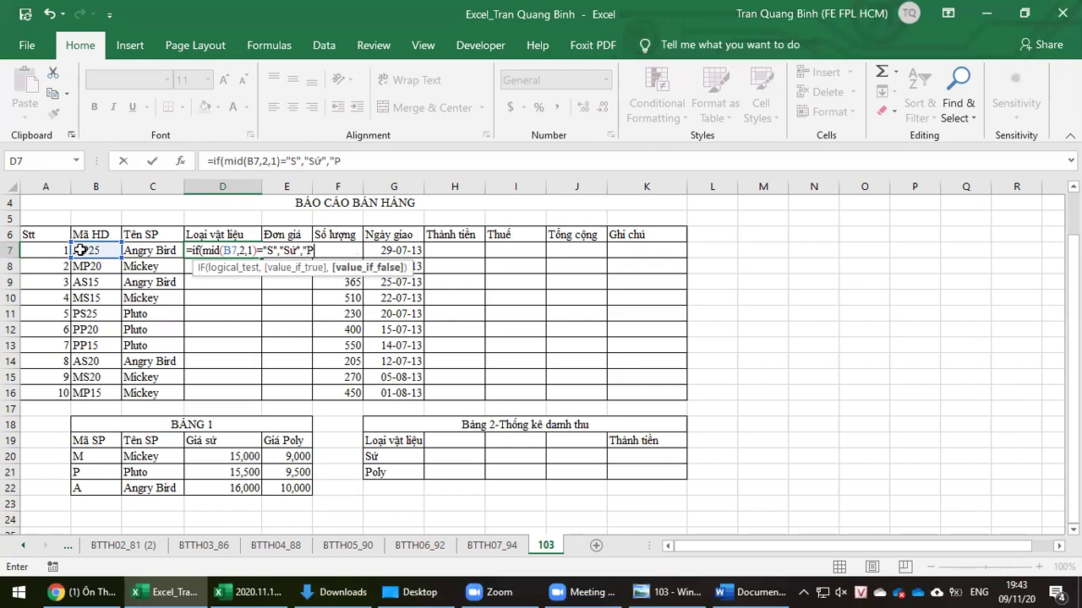
text(oly"))
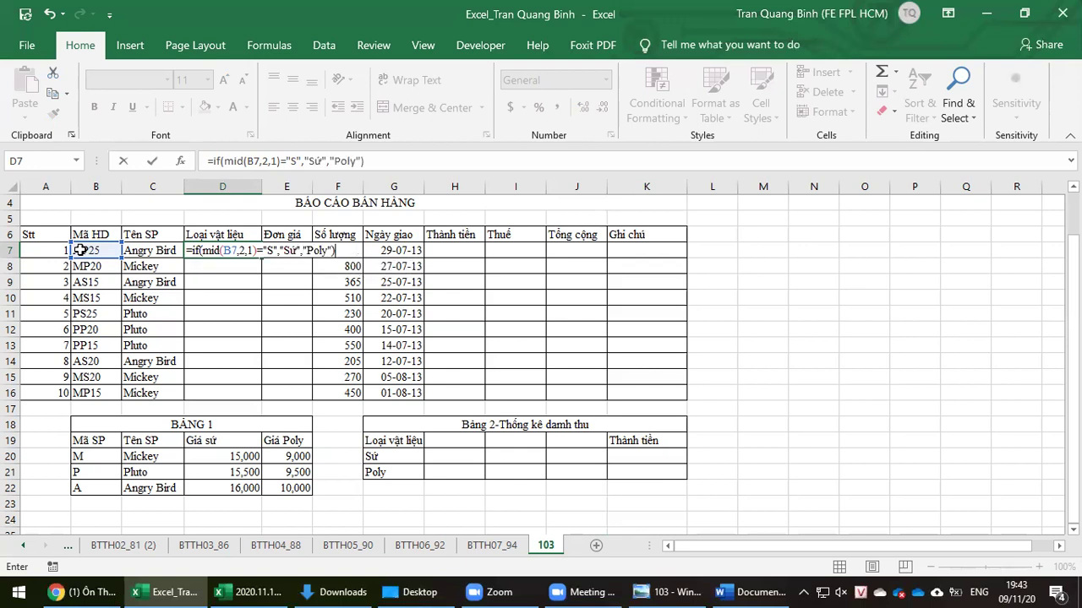
text())
key(Return)
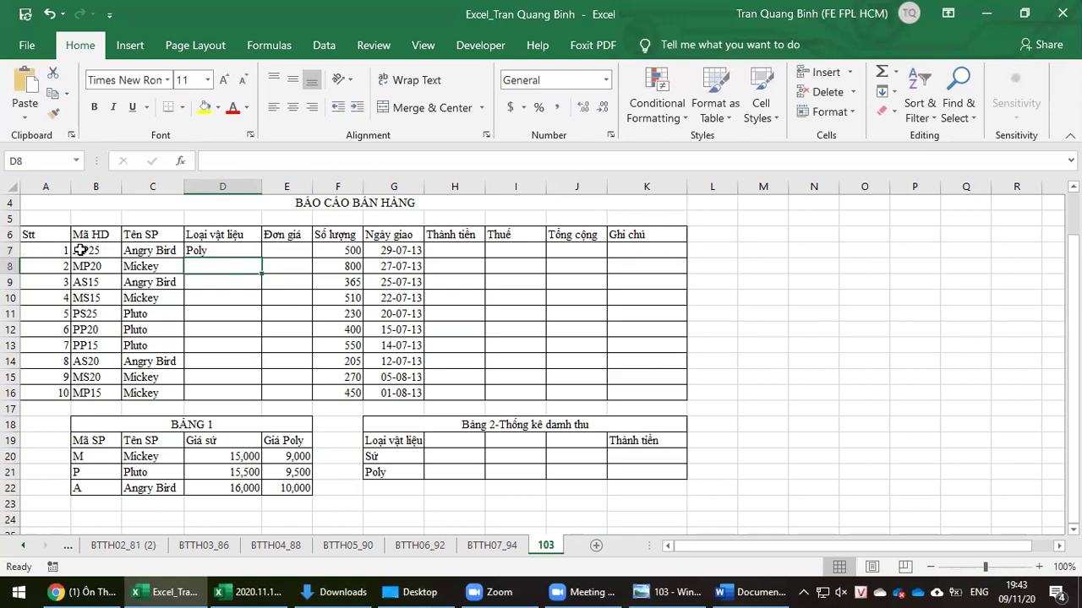
Fill the D7 formula down the Loại vật liệu column to D16 and inspect the copied formulas in D8 and D9.
click(78, 250)
click(232, 251)
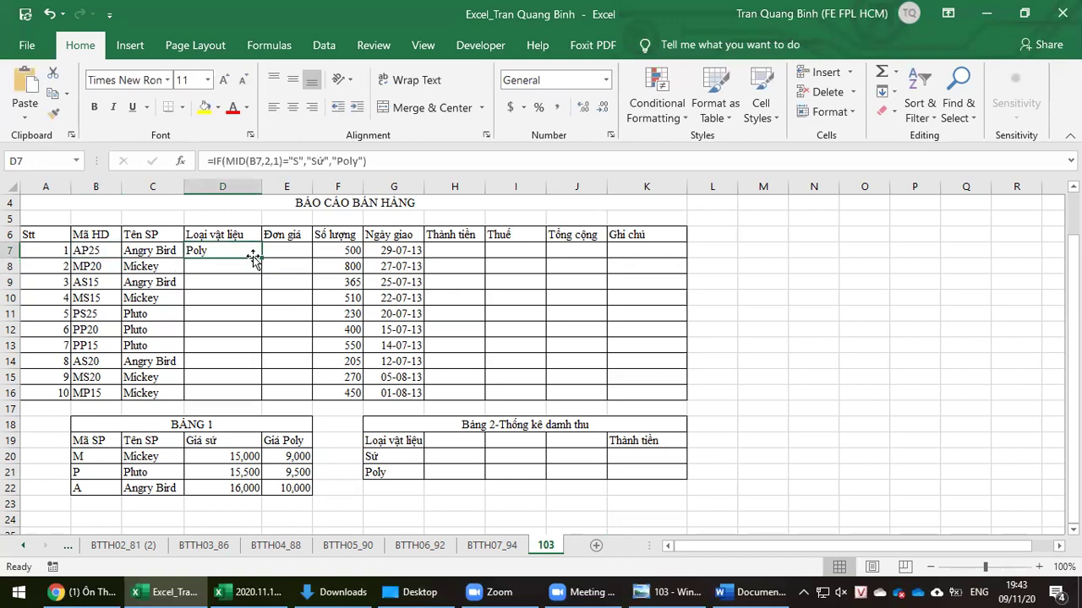
double_click(253, 257)
click(237, 267)
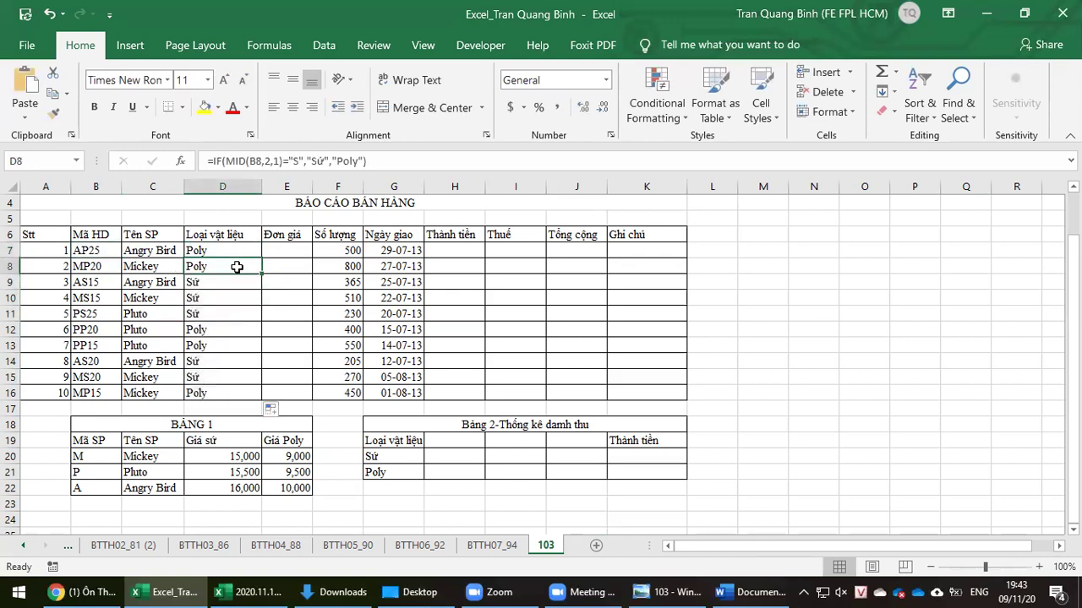
click(234, 280)
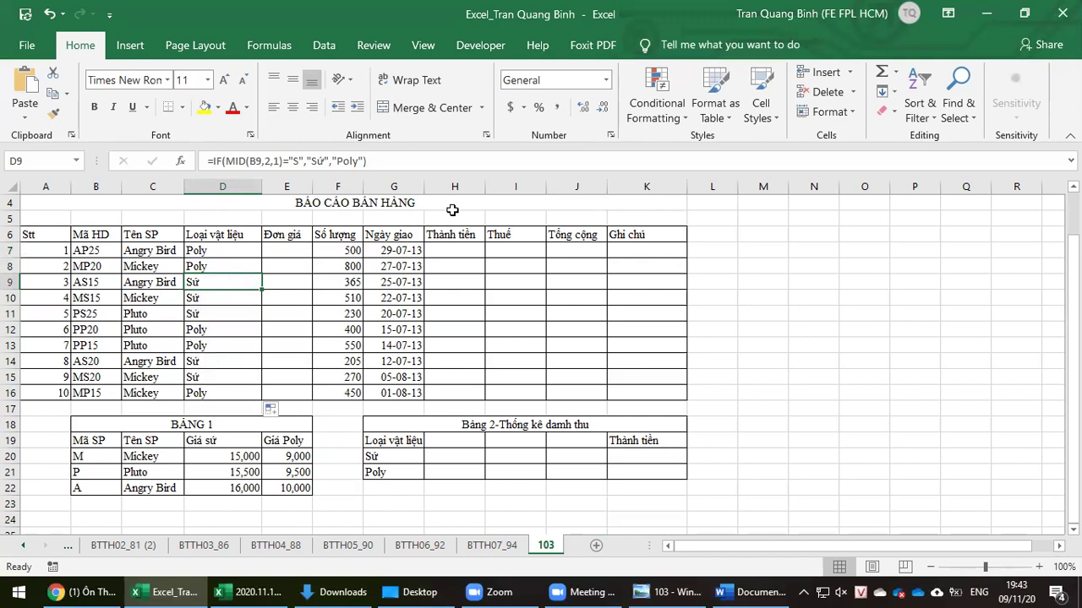
Read the Đơn giá rule in exercise photo 103, and widen column E of the sheet slightly.
click(673, 591)
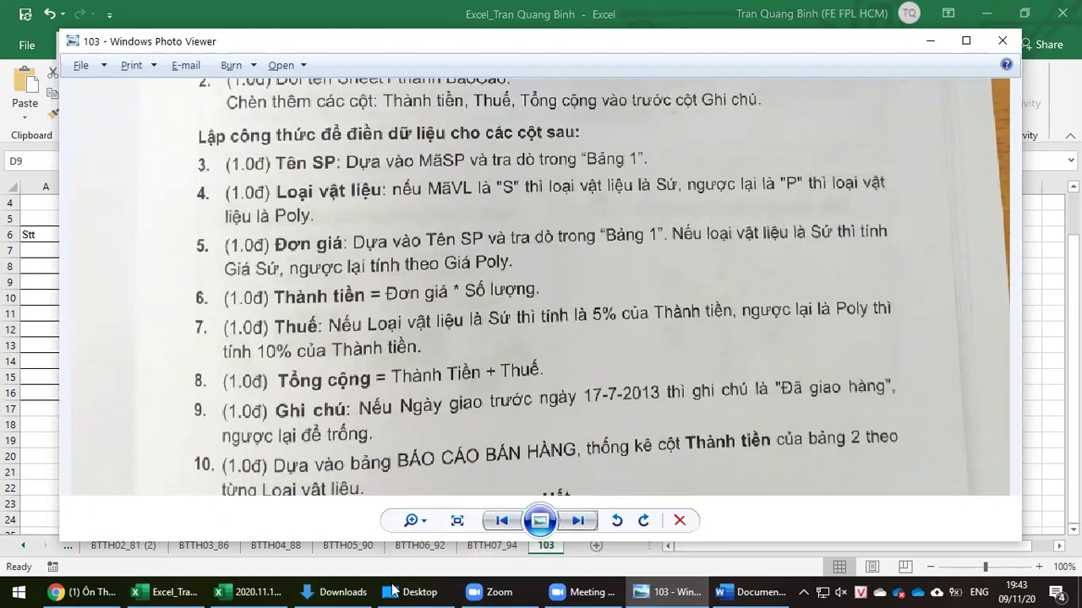
click(270, 520)
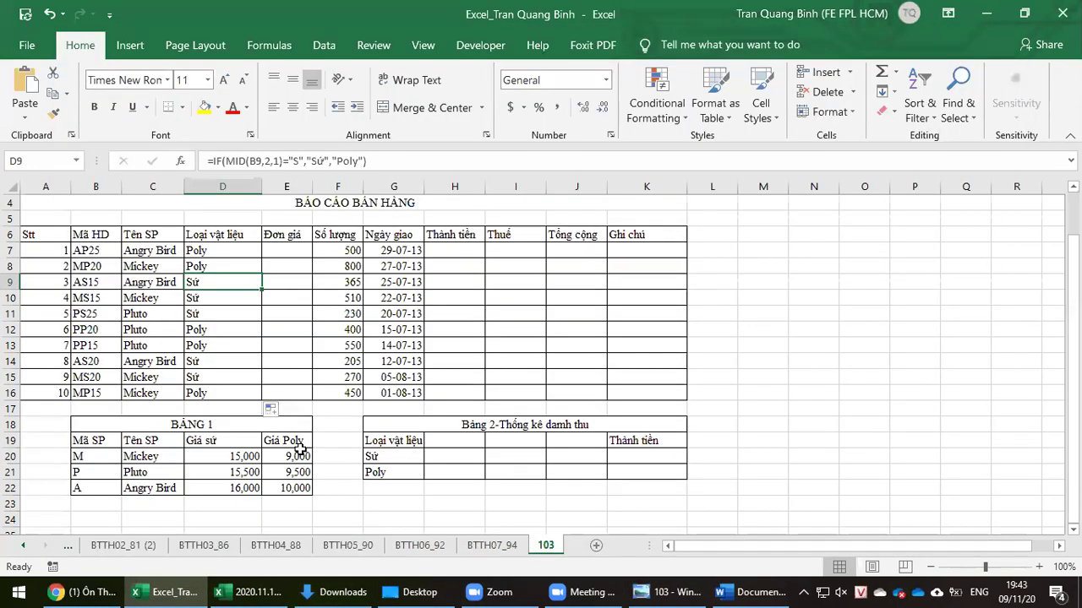
click(277, 250)
drag(313, 184, 328, 184)
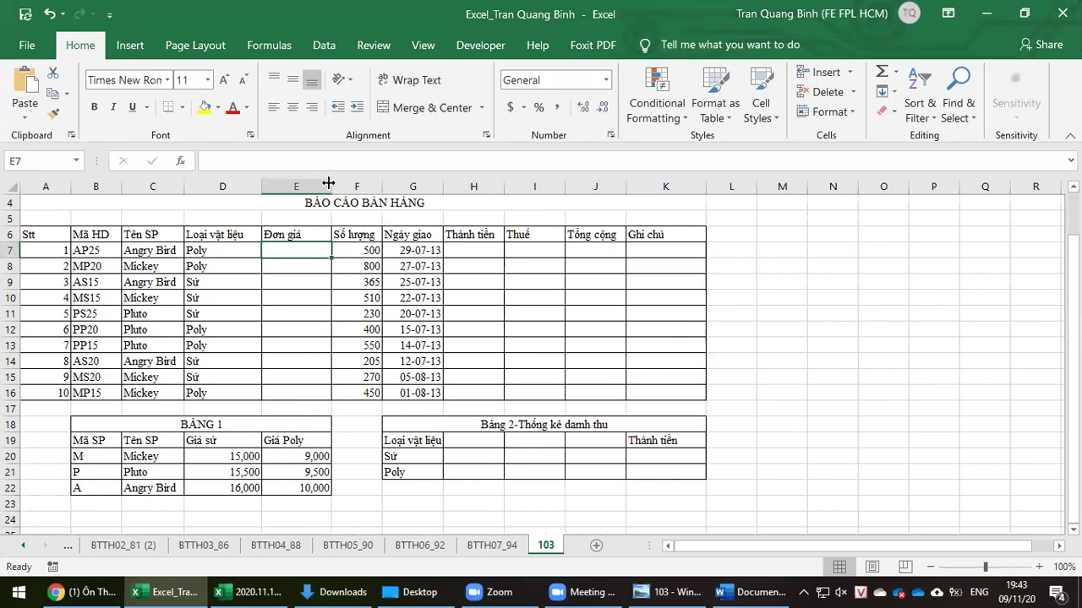
Examine how the product codes in BẢNG 1 and the Loại vật liệu entries relate to the Giá sứ and Giá Poly prices across B19:E22.
click(95, 455)
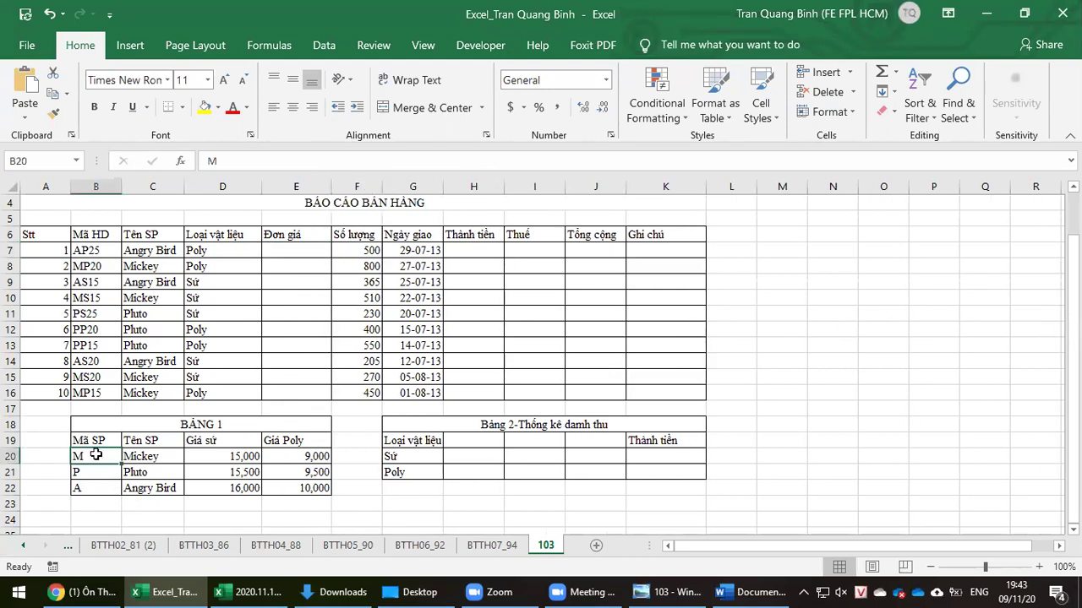
click(98, 474)
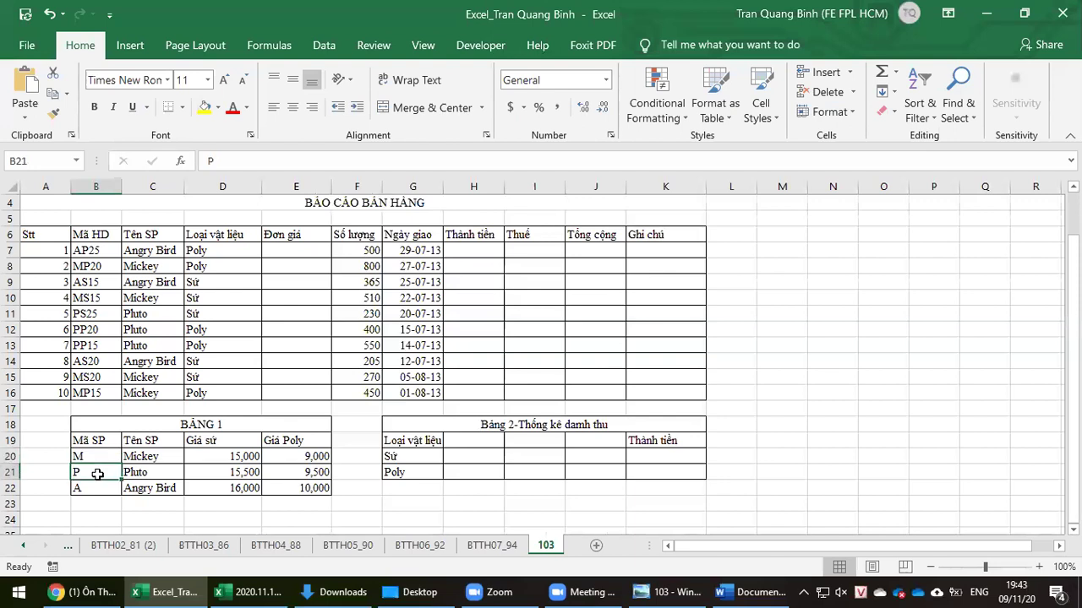
click(98, 490)
click(107, 456)
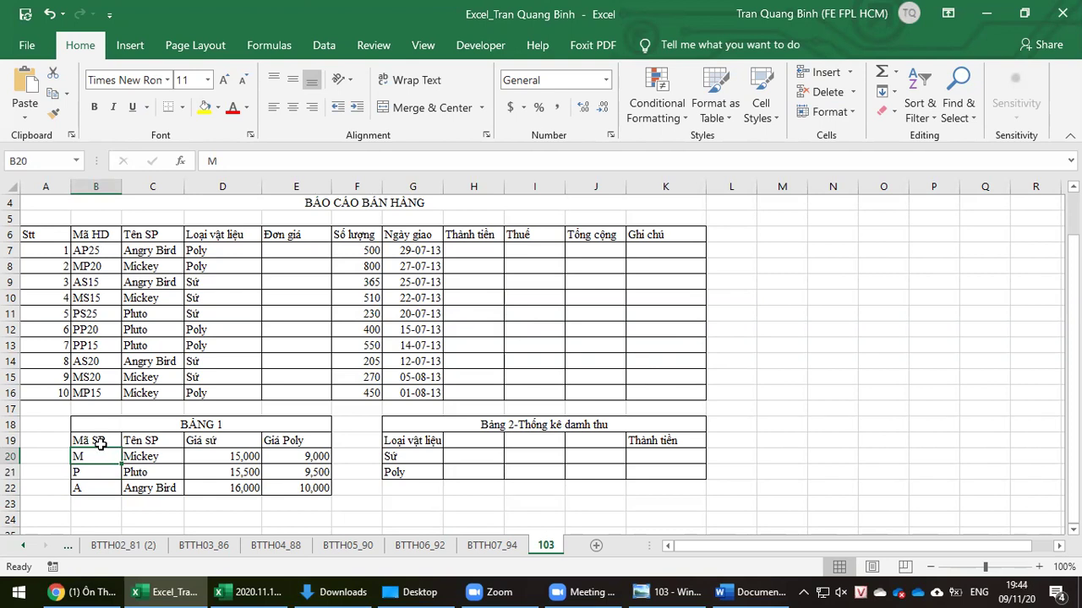
click(218, 252)
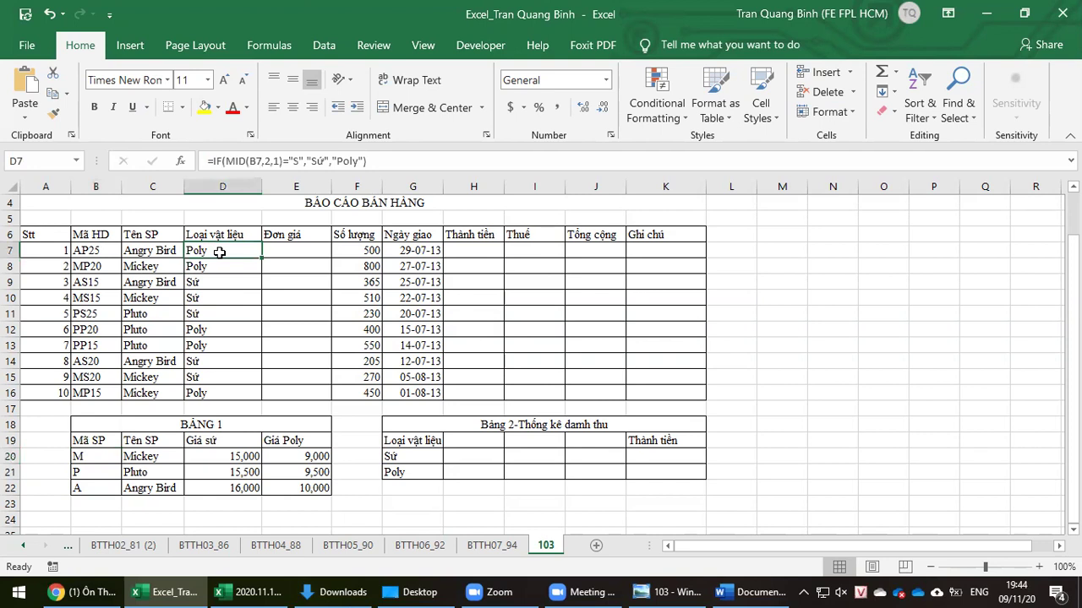
click(314, 453)
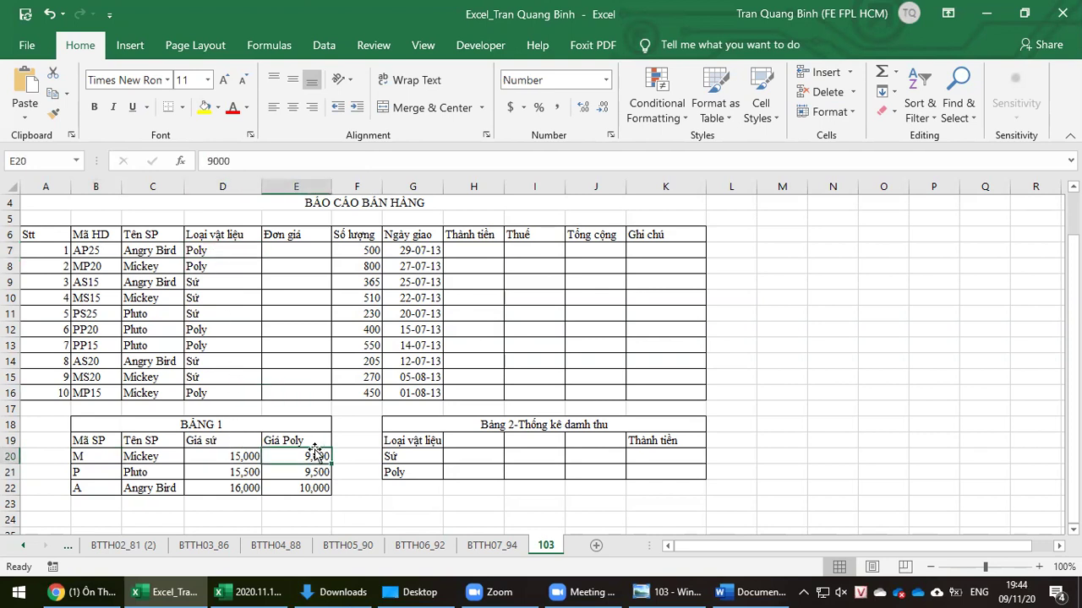
click(213, 279)
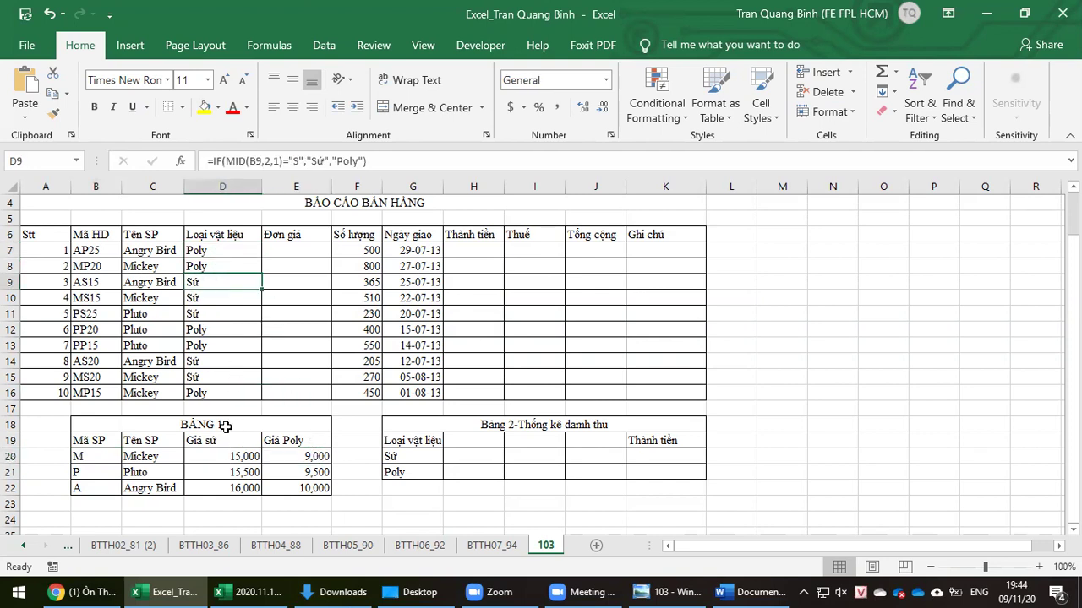
click(218, 460)
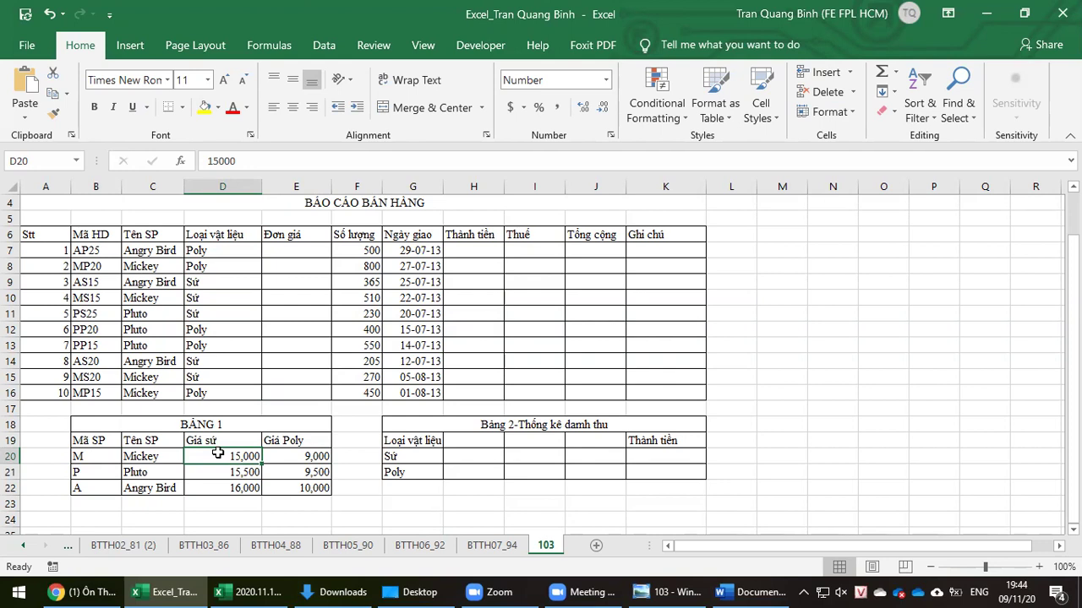
drag(78, 441, 277, 487)
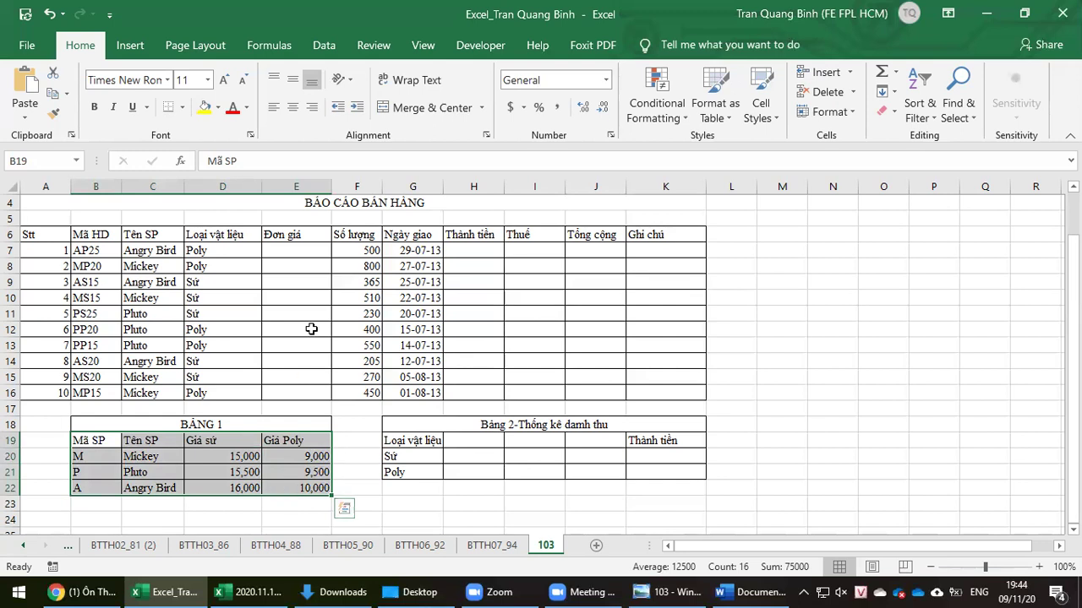
Start a VLOOKUP formula in E7 with C7 as the lookup value, after rereading the Đơn giá rule in exercise photo 103.
click(286, 249)
text(=)
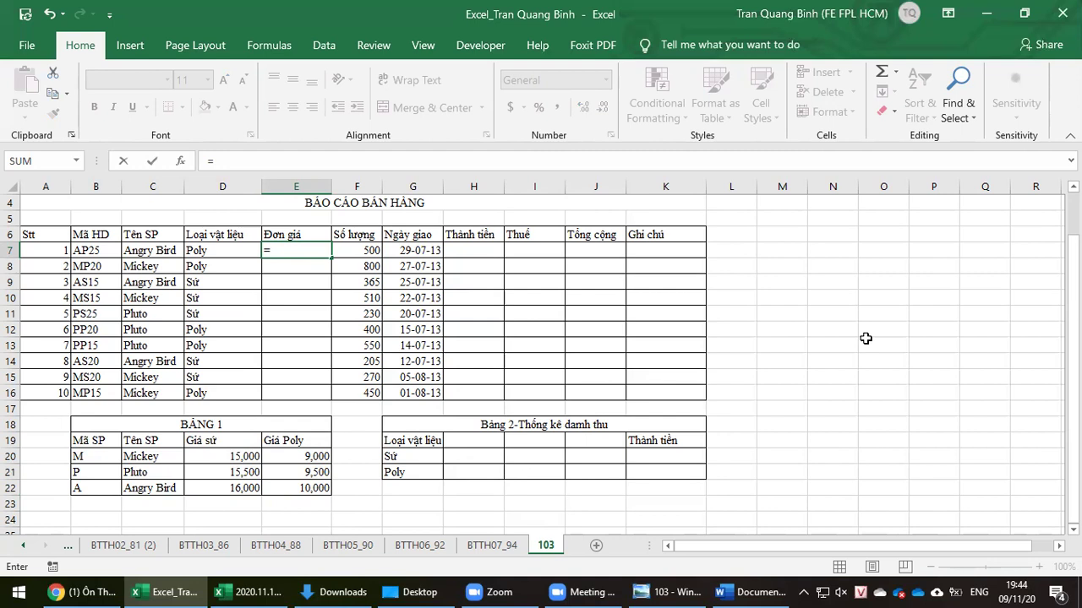
text(vl)
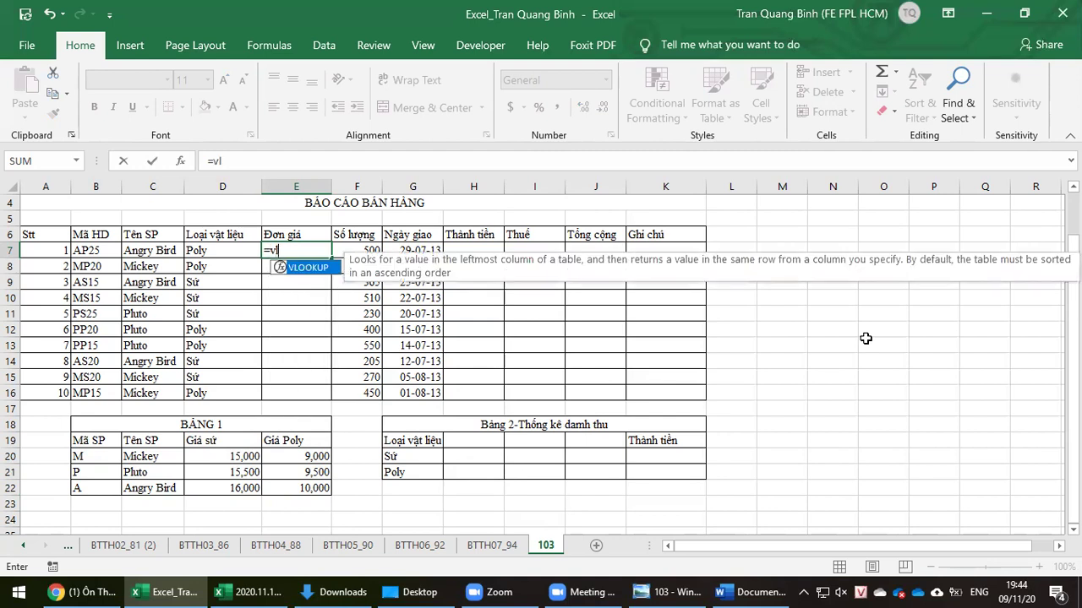
text(ookup()
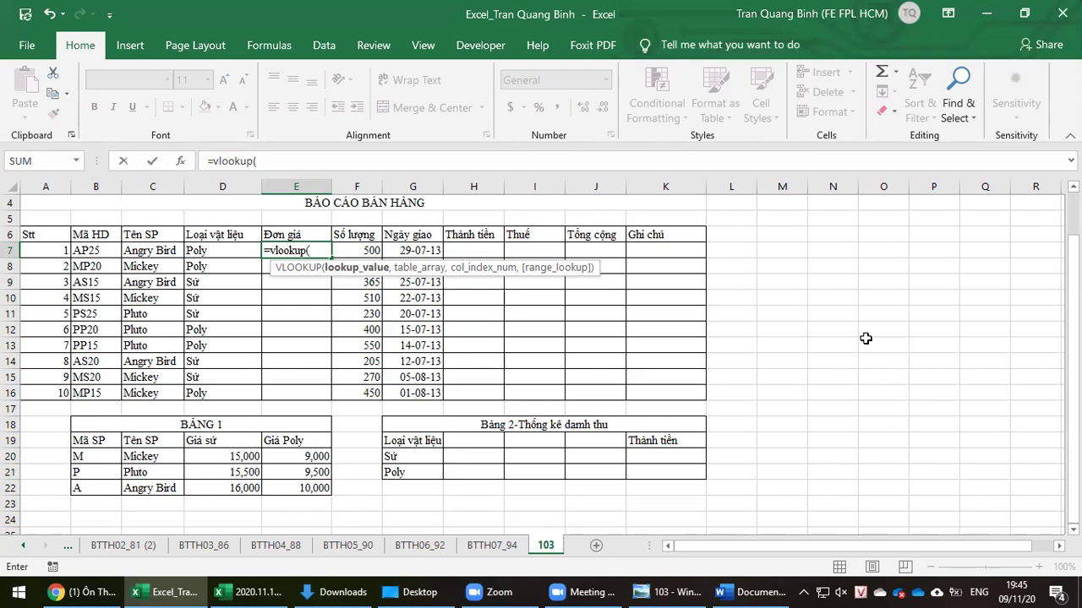
click(669, 591)
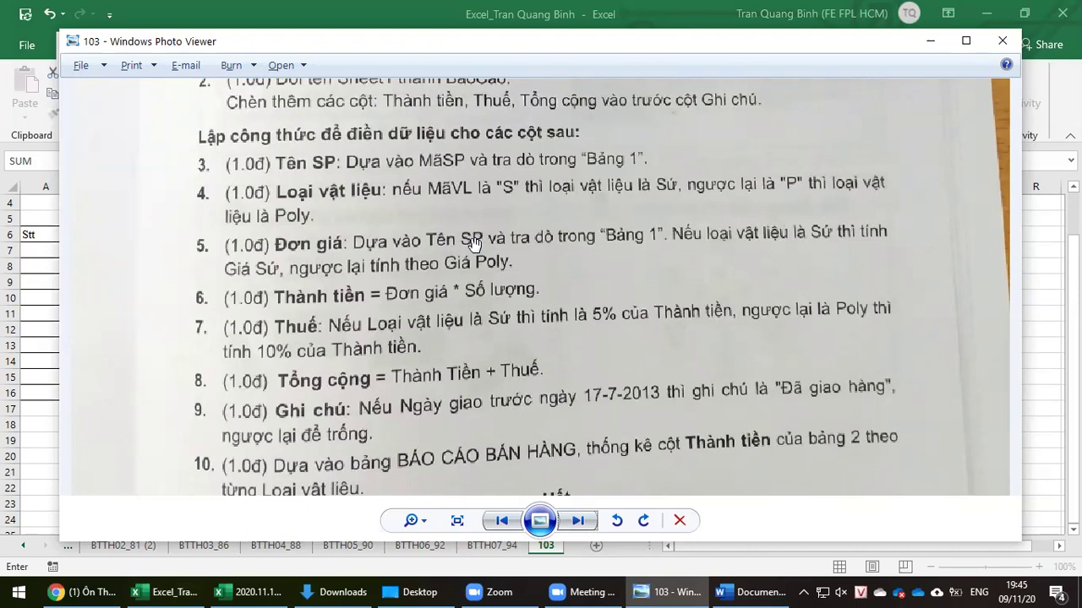
click(181, 591)
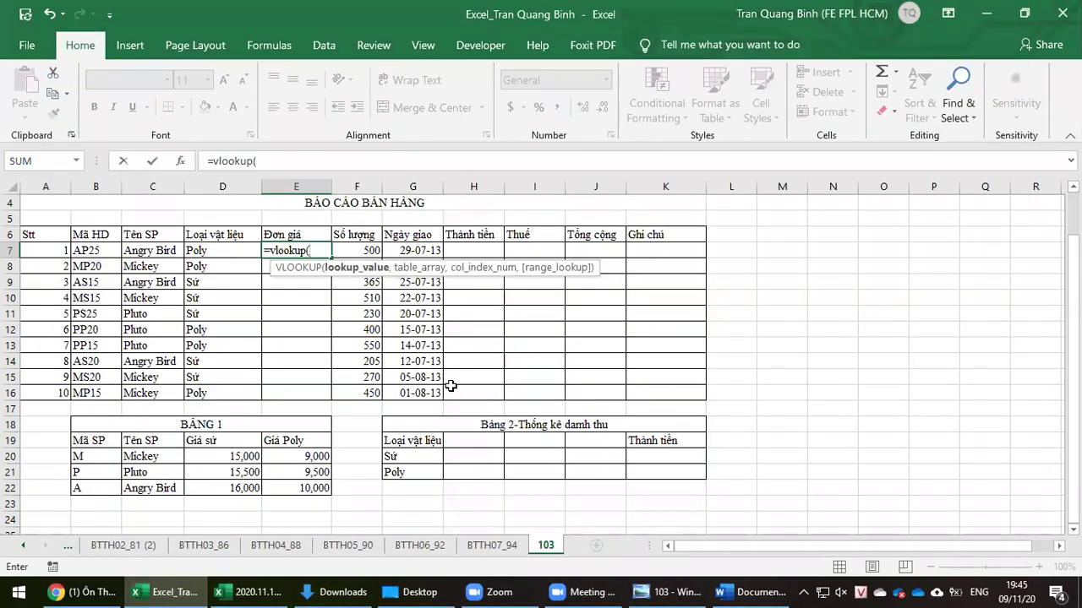
click(97, 252)
click(155, 251)
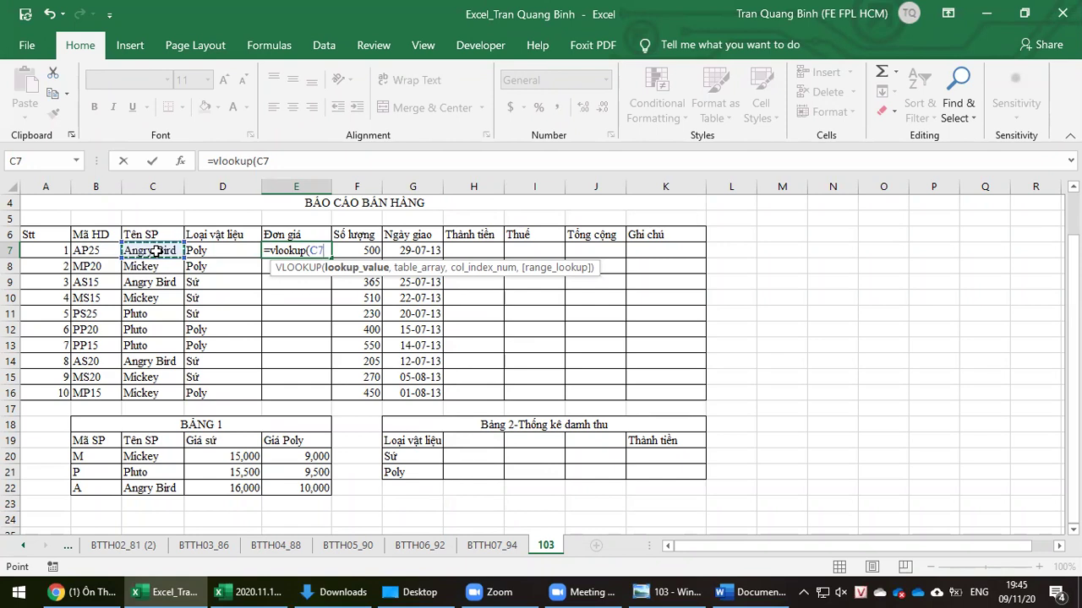
text(,)
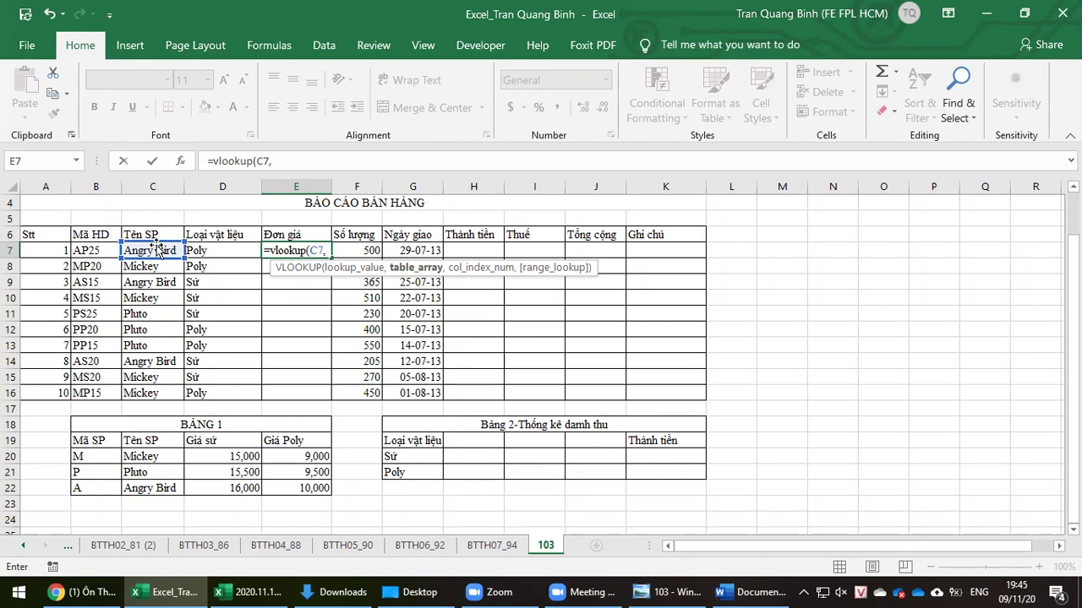
drag(98, 439, 279, 488)
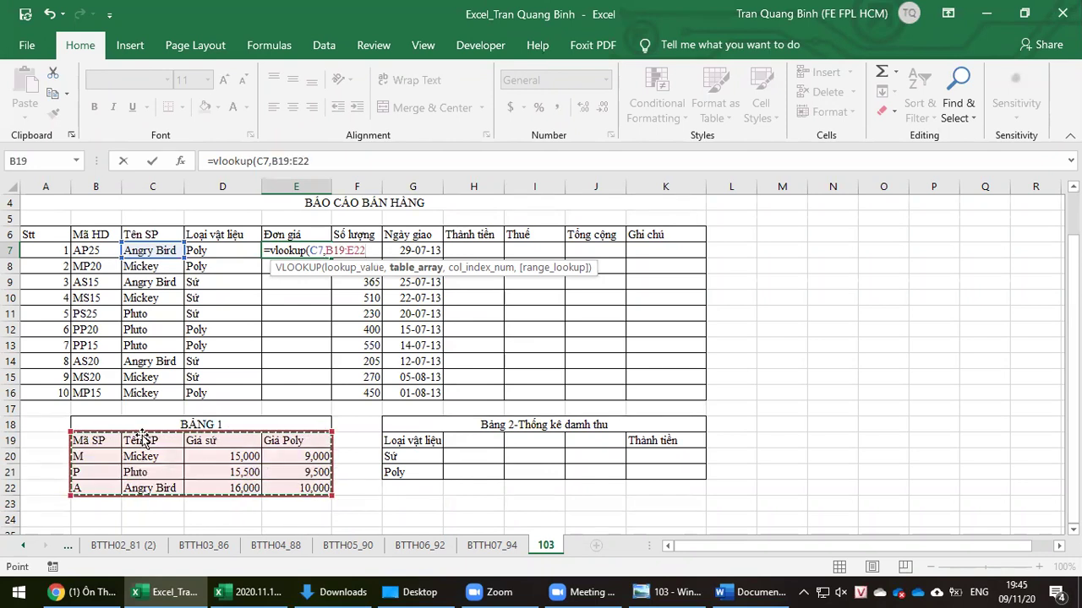
key(Return)
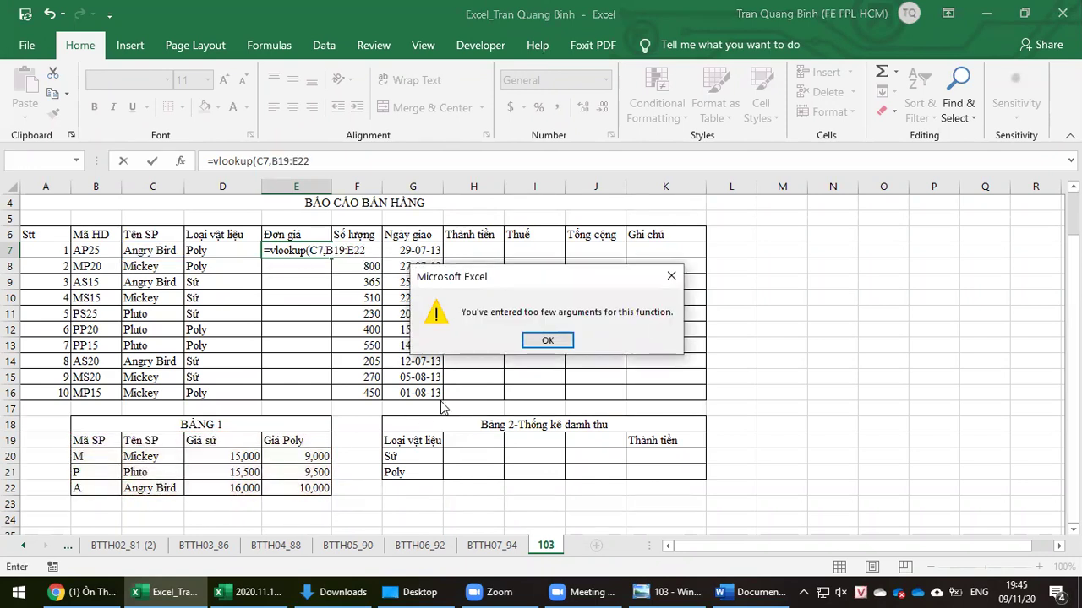
key(Return)
click(149, 487)
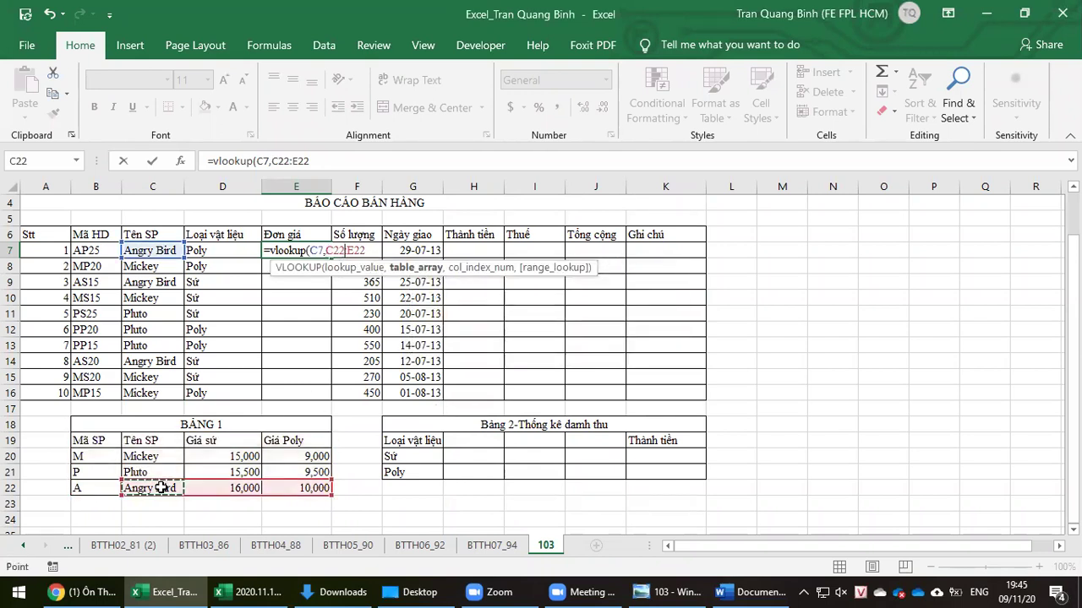
drag(147, 441, 276, 486)
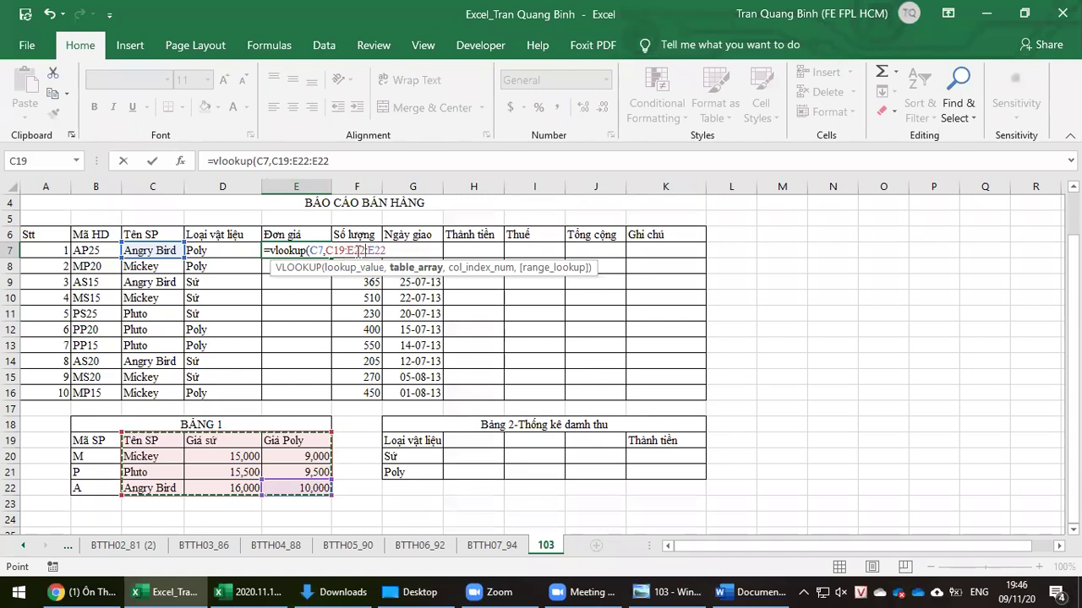
Replace the mistaken table range in the E7 formula with the absolute range $C$19:$E$22.
drag(395, 250, 325, 251)
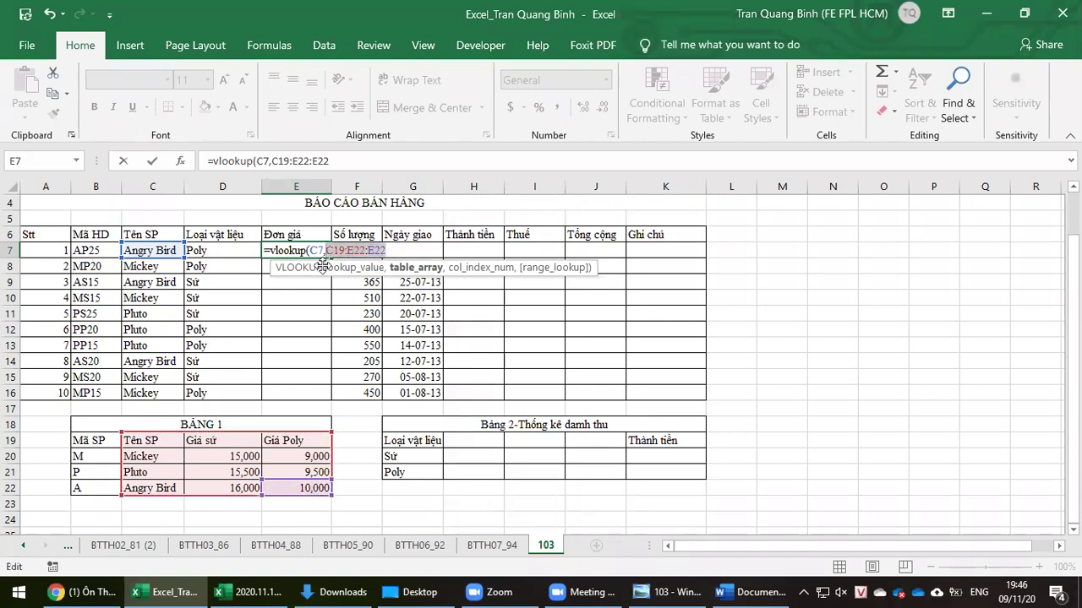
drag(147, 441, 287, 489)
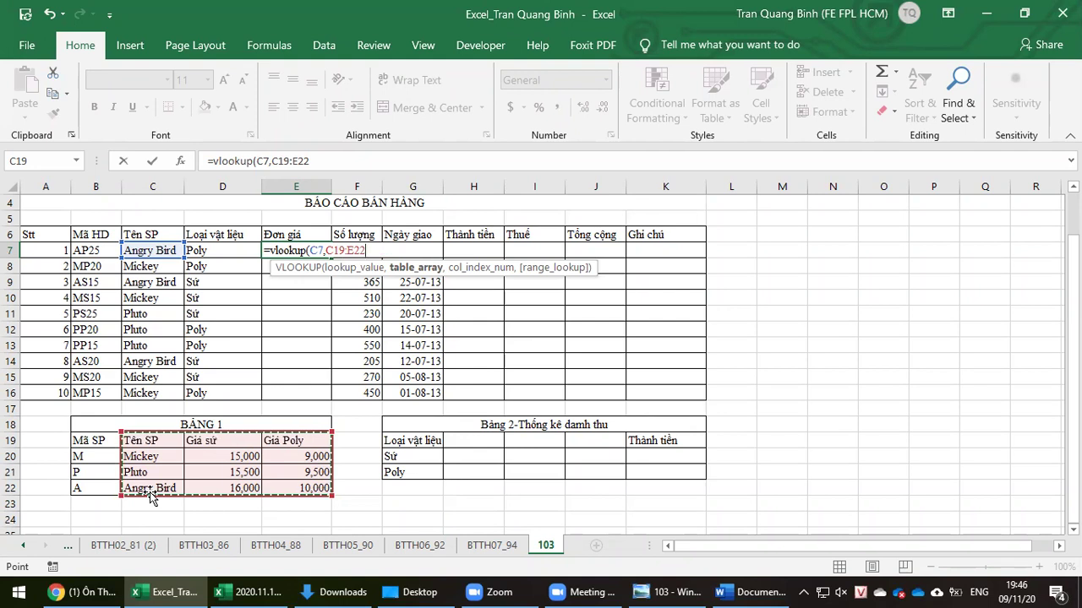
key(F4)
text(,)
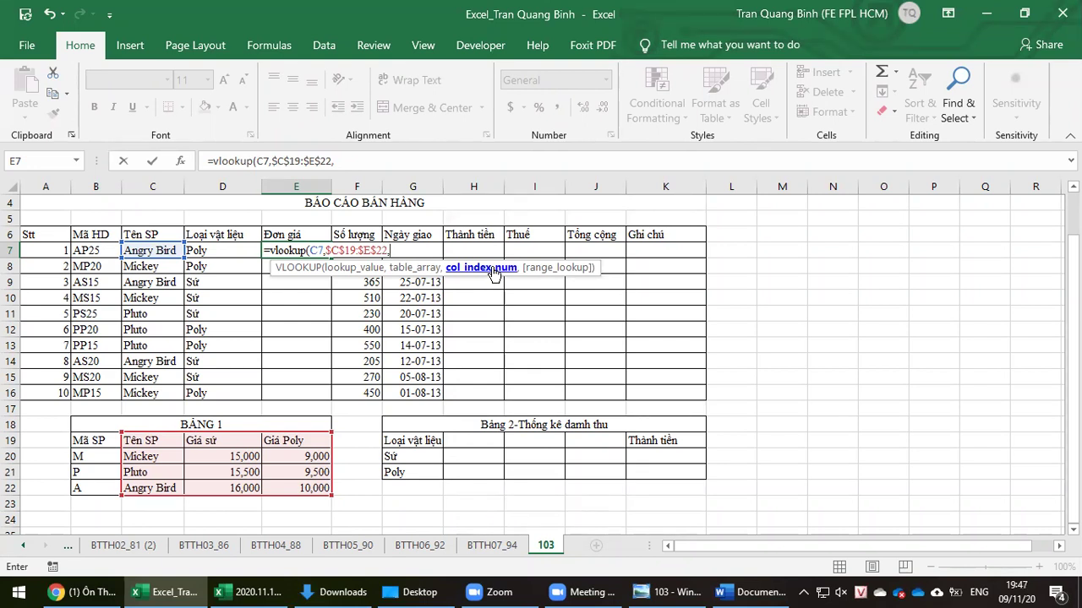
Complete the E7 formula with IF(D7="Sứ",2,3) as the column index and 0 for exact match.
text(if()
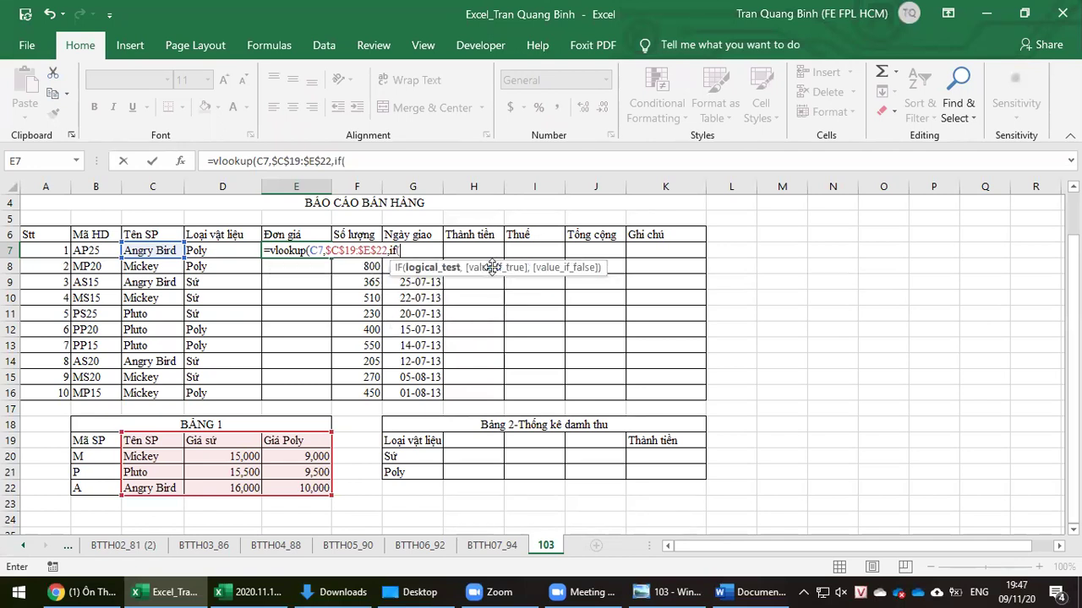
click(203, 251)
text(=)
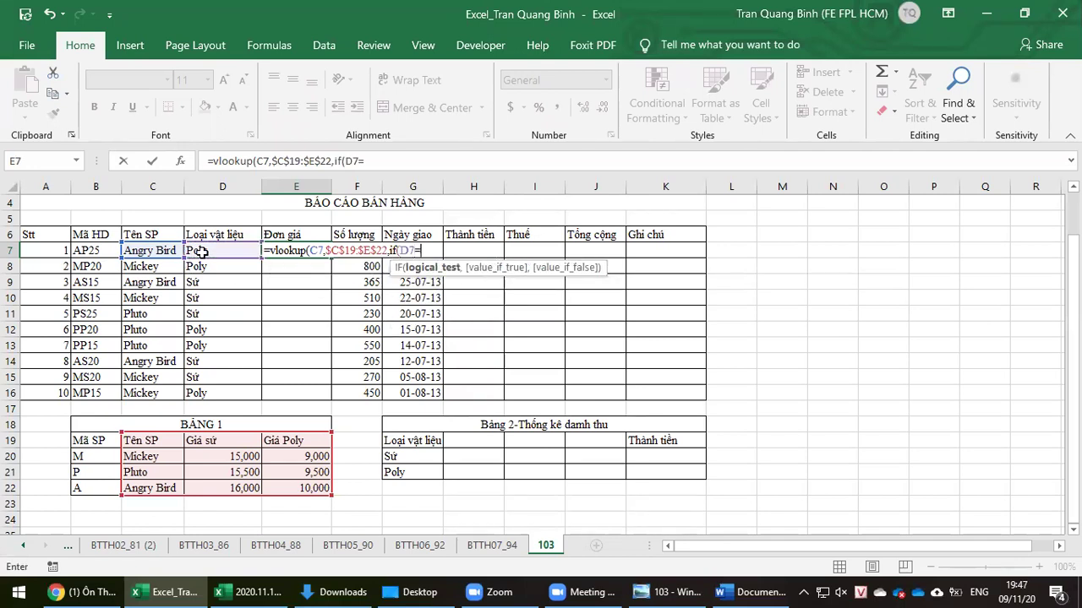
text("Sứ",)
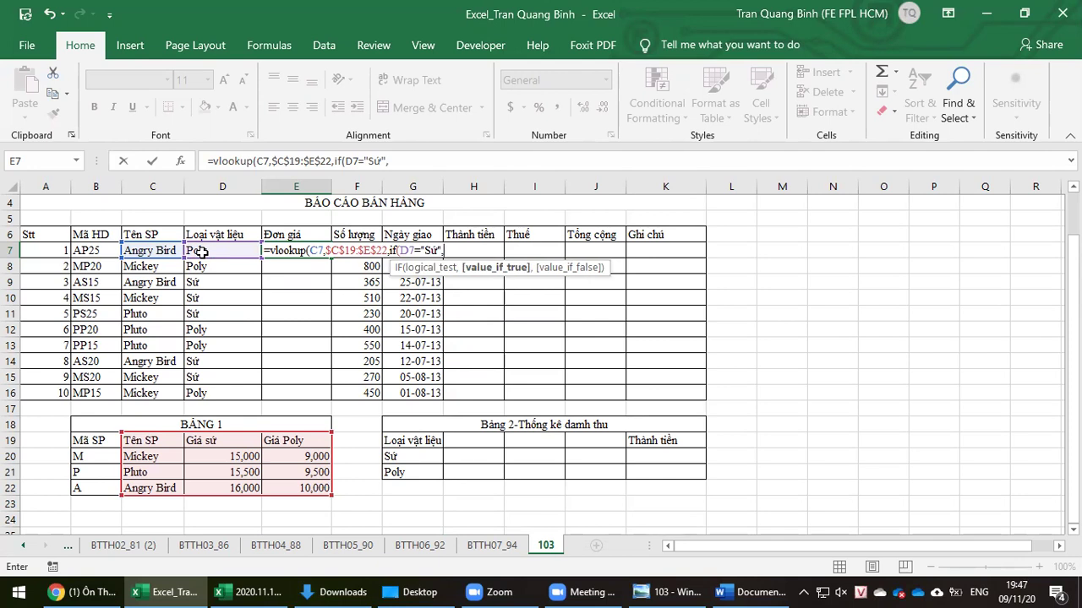
text(2,3)
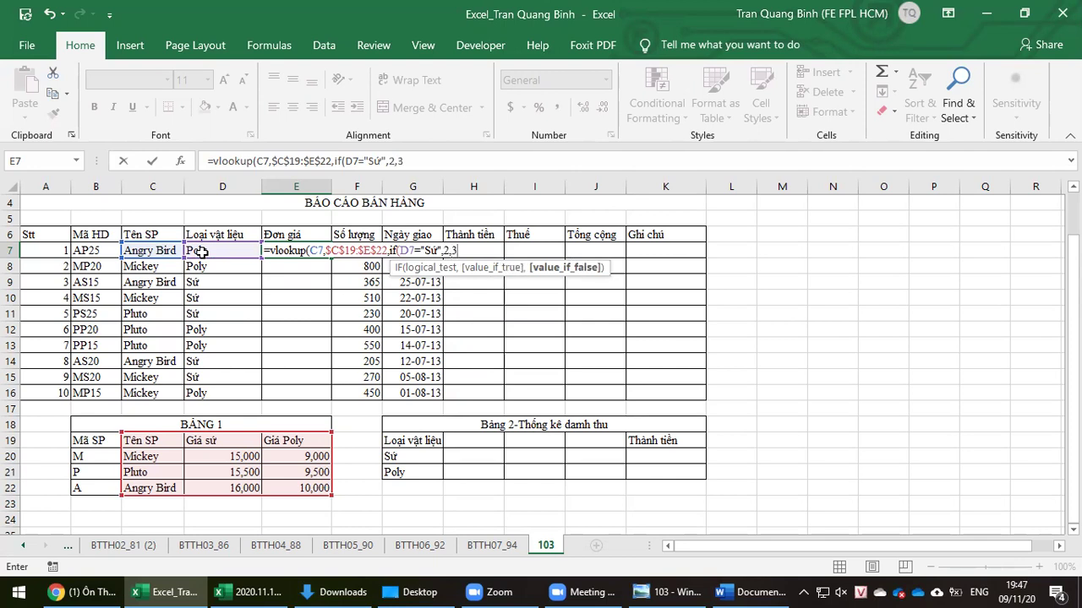
text())
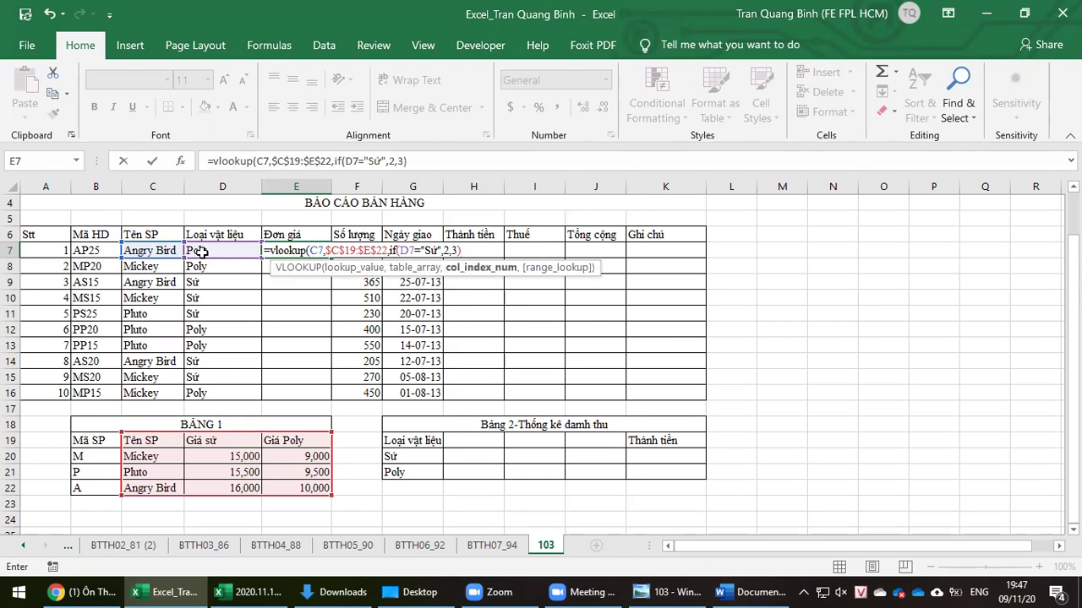
text(,0)
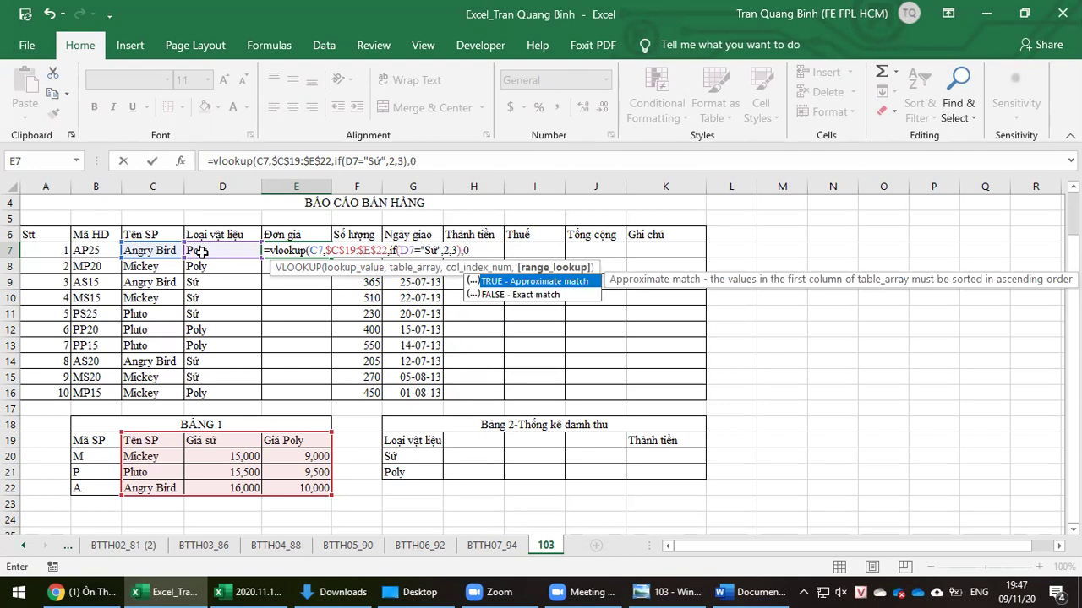
text())
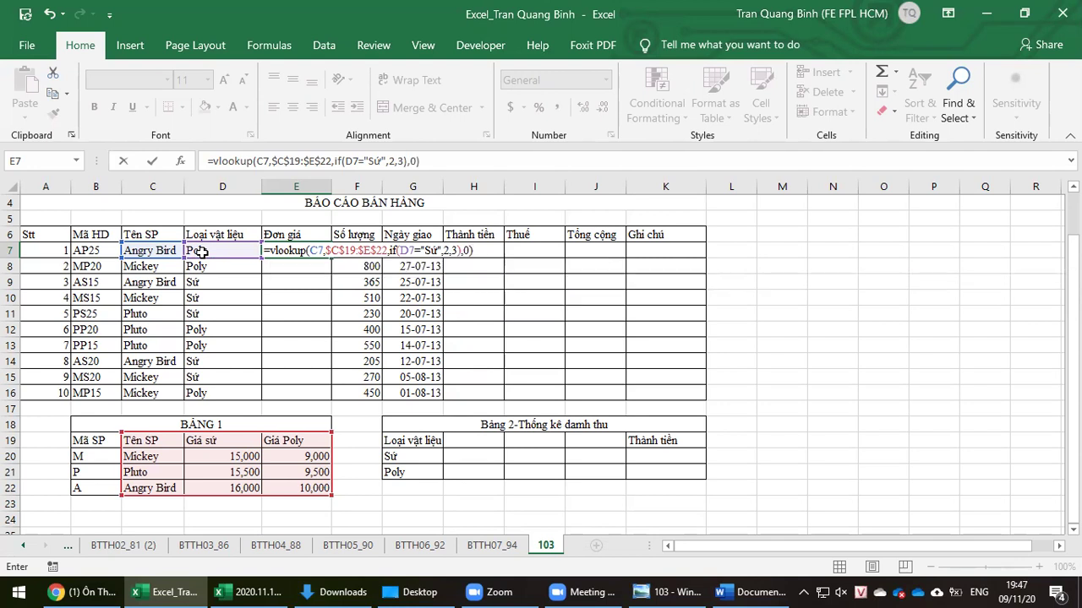
key(Return)
Fill the E7 formula down the Đơn giá column to E16, checking E7 and E8 against the Giá Poly prices in BẢNG 1.
click(285, 249)
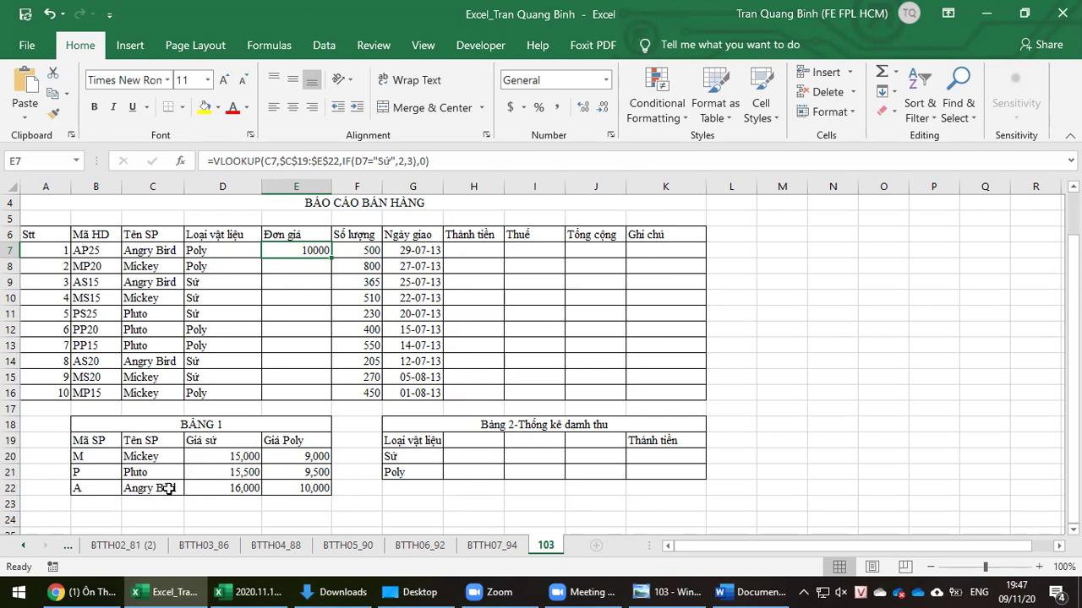
click(296, 489)
click(314, 250)
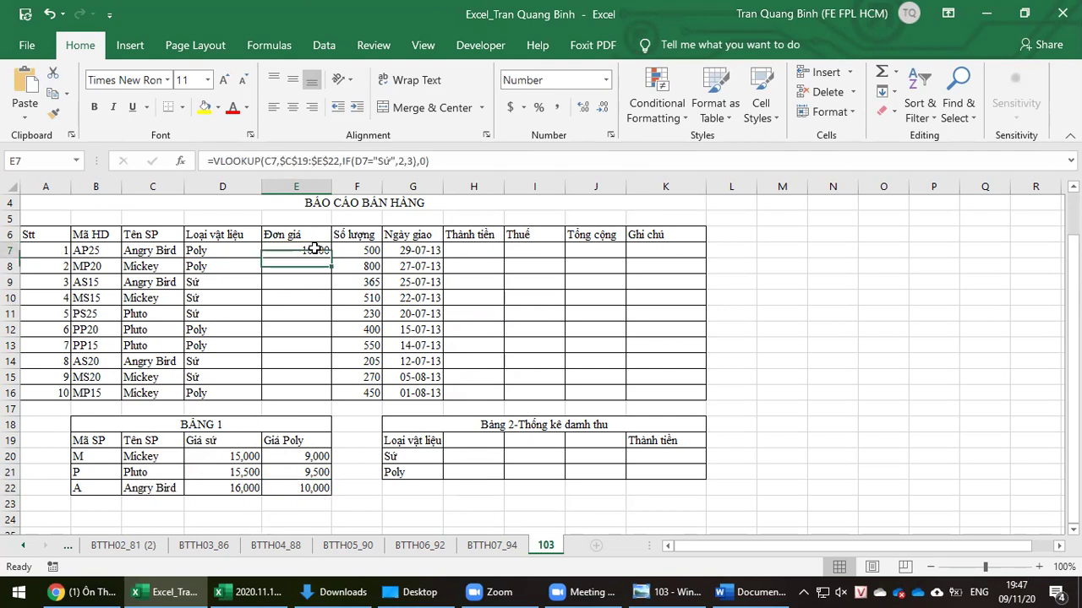
double_click(331, 257)
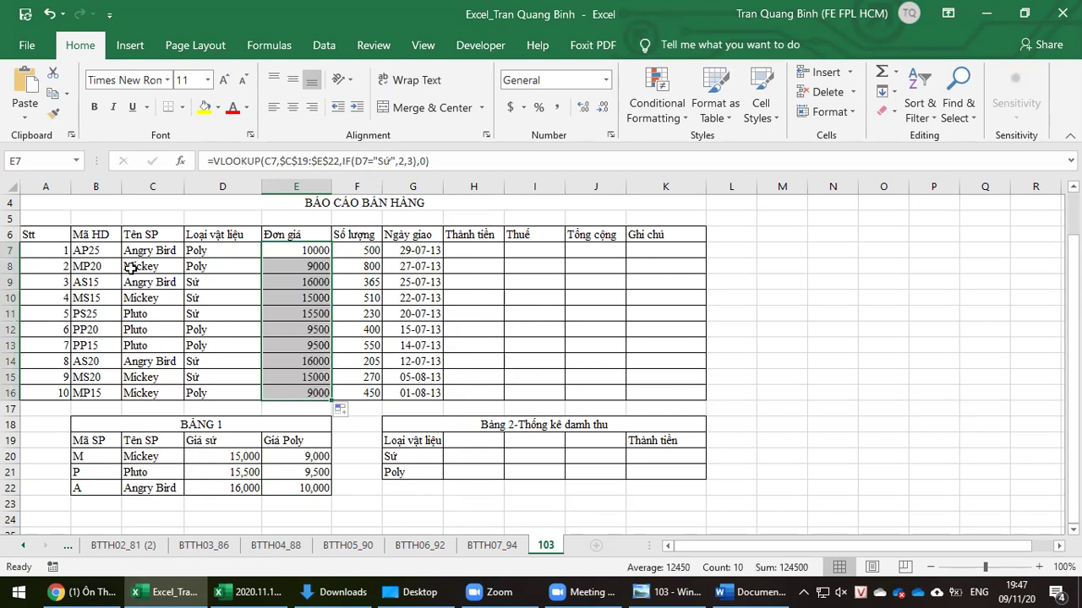
click(100, 266)
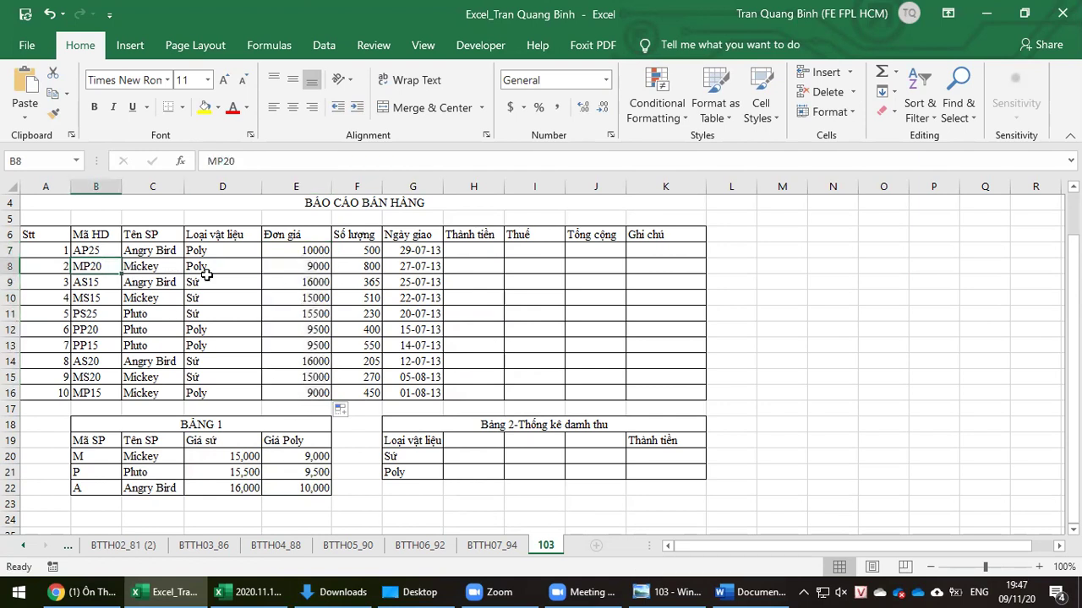
click(309, 458)
click(293, 267)
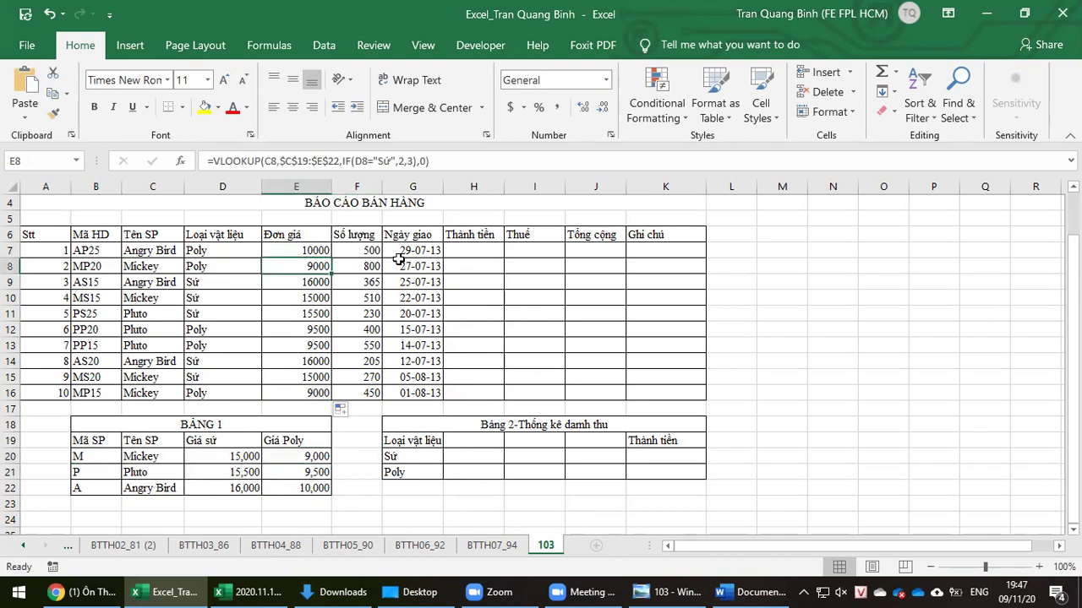
Expand the formula display and review the lookup value, table range and IF column index in the E7 formula.
click(328, 251)
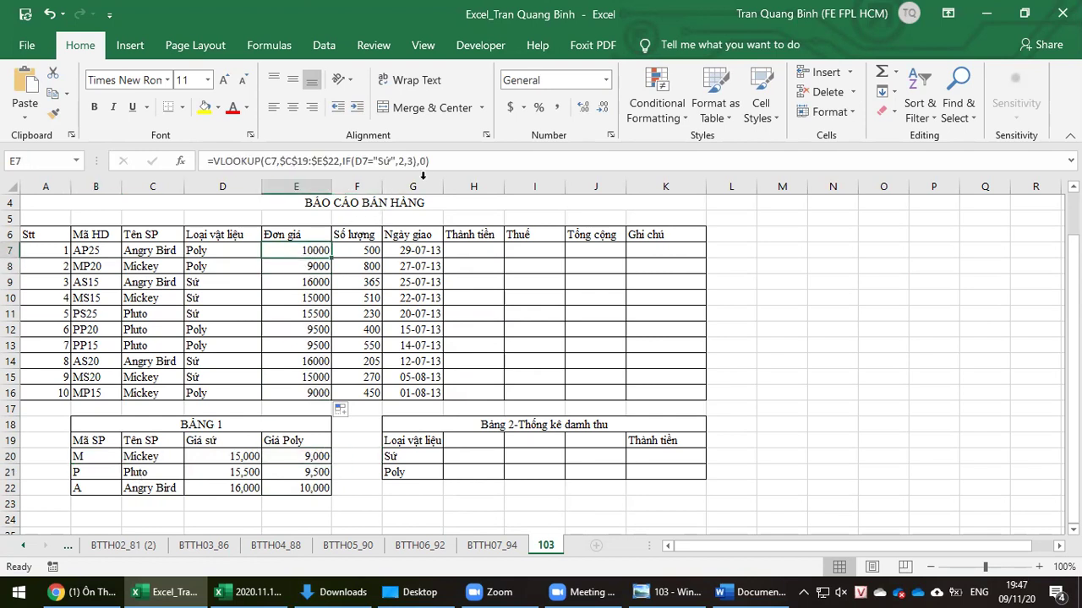
click(1071, 161)
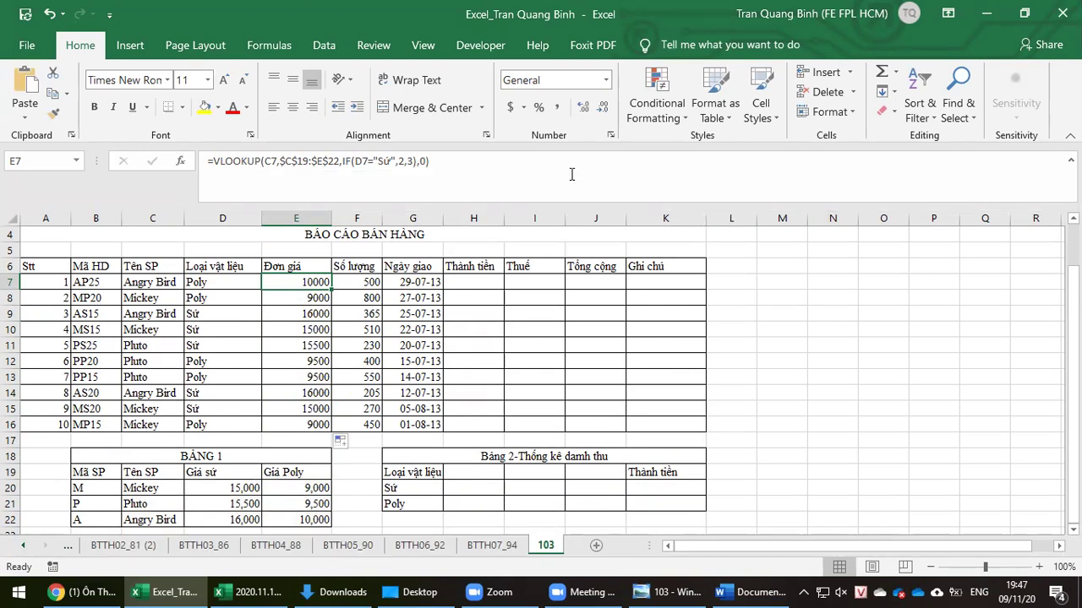
drag(474, 166, 278, 148)
click(272, 160)
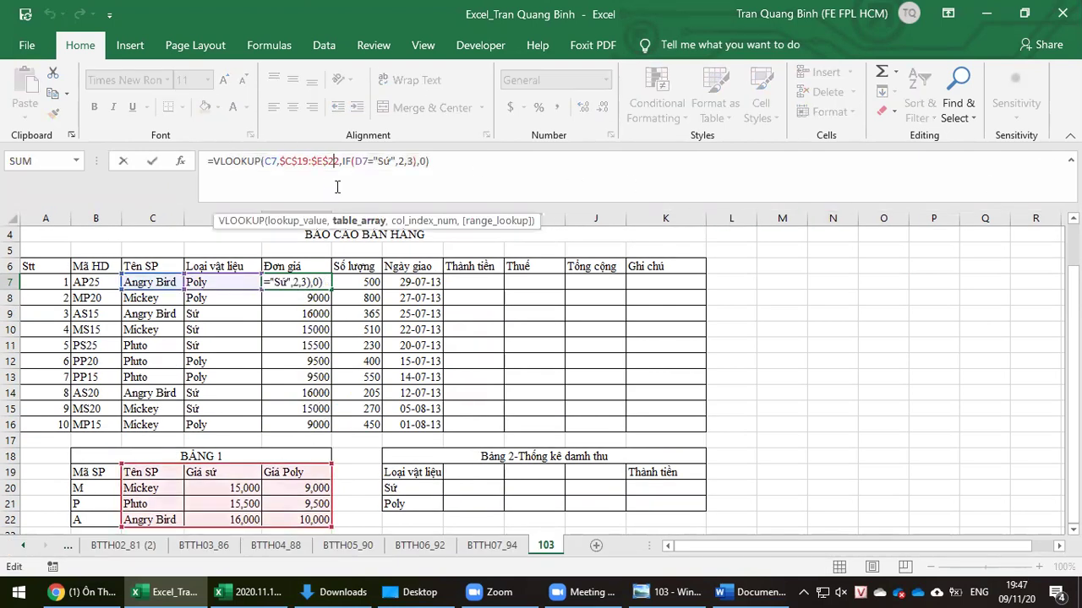
double_click(268, 160)
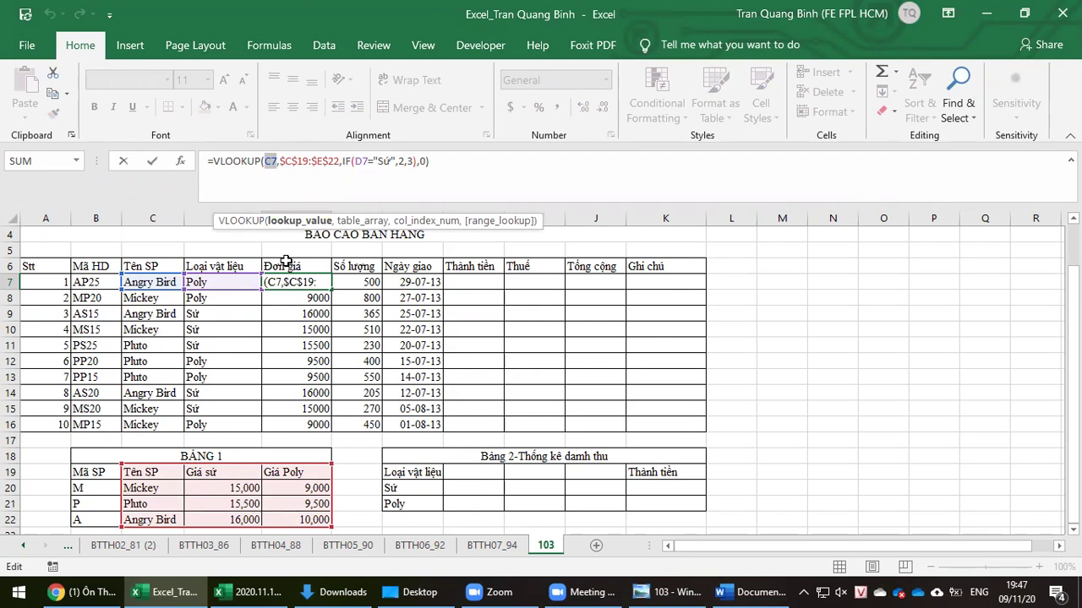
drag(280, 161, 340, 161)
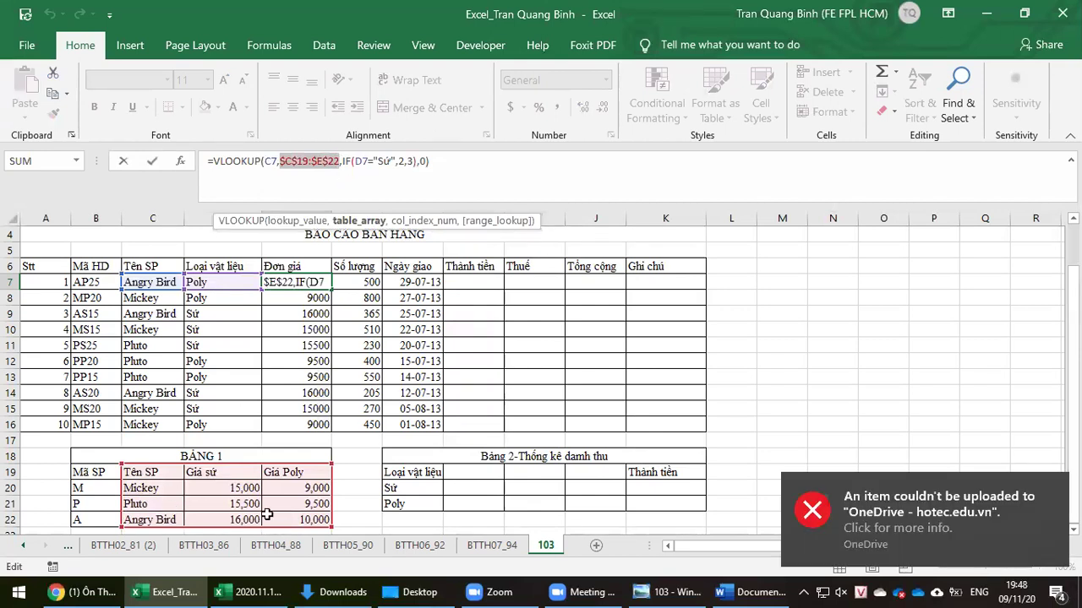
click(343, 162)
drag(343, 161, 420, 161)
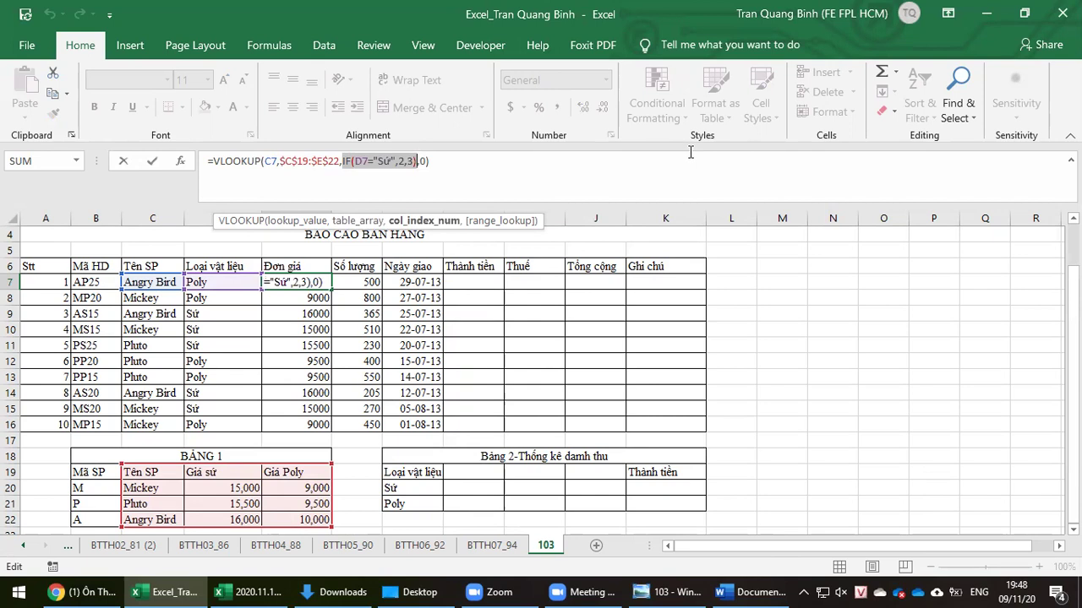
key(ctrl+Return)
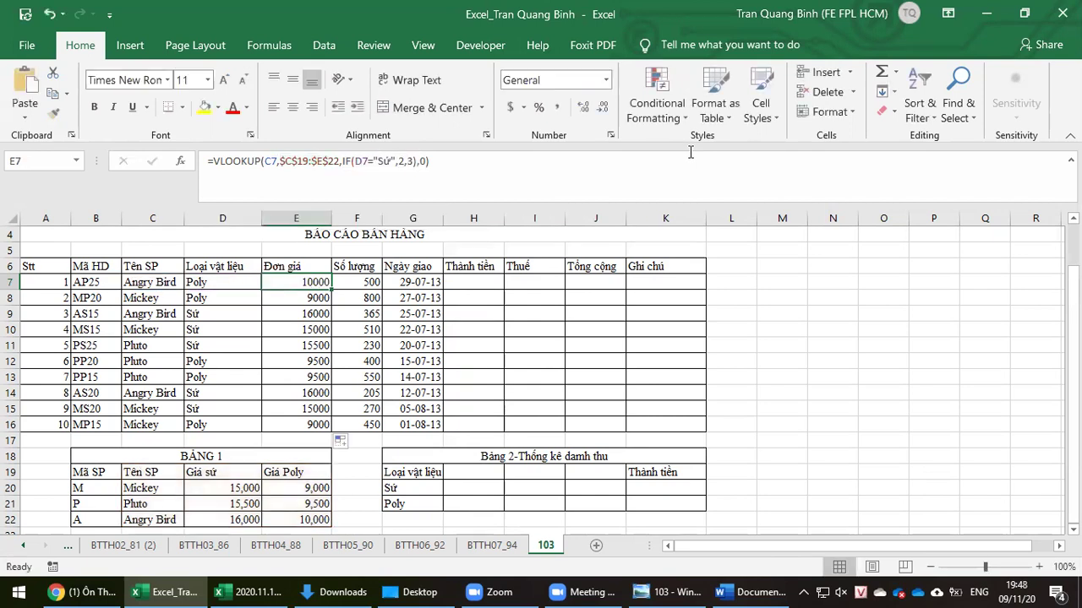
Select H7 and read the Thành tiền rule in exercise photo 103, returning to the Excel sheet.
click(480, 281)
click(667, 592)
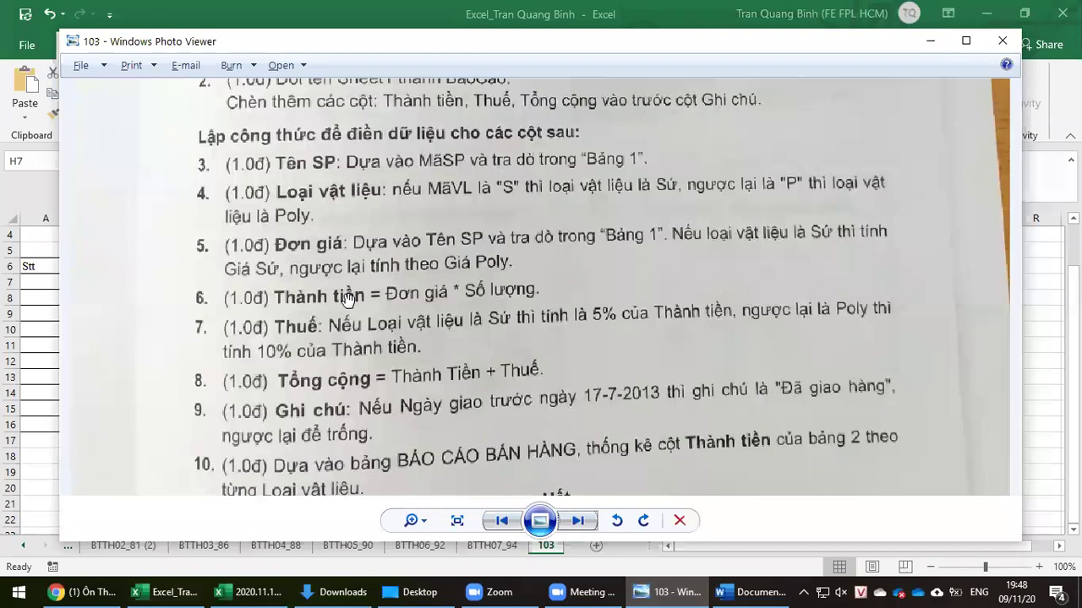
key(alt+Tab)
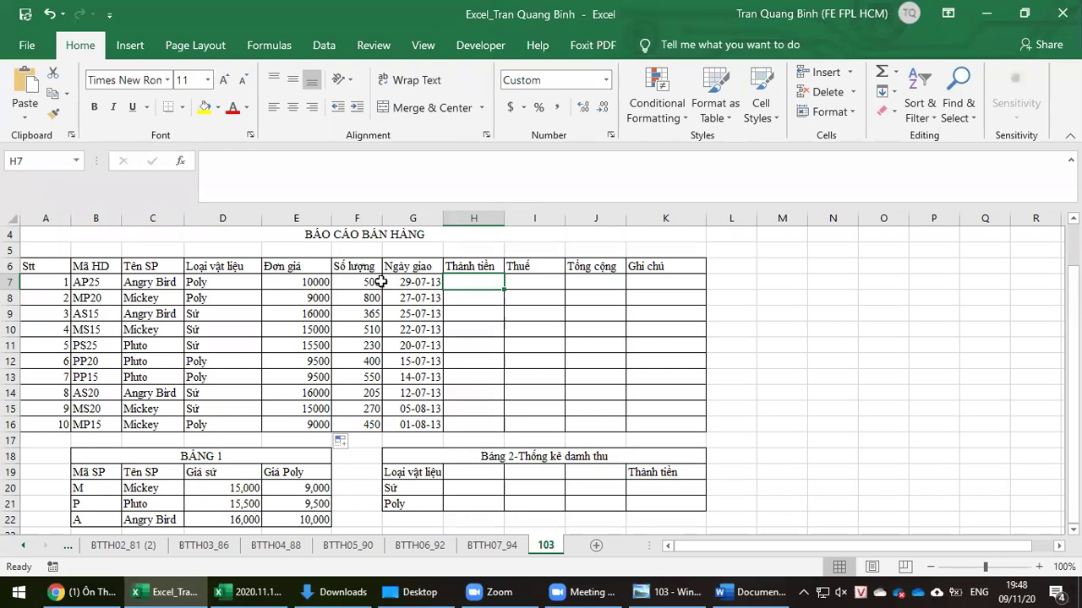
Replace the IF column index in the E7 formula with 2 and reselect E7.
click(322, 281)
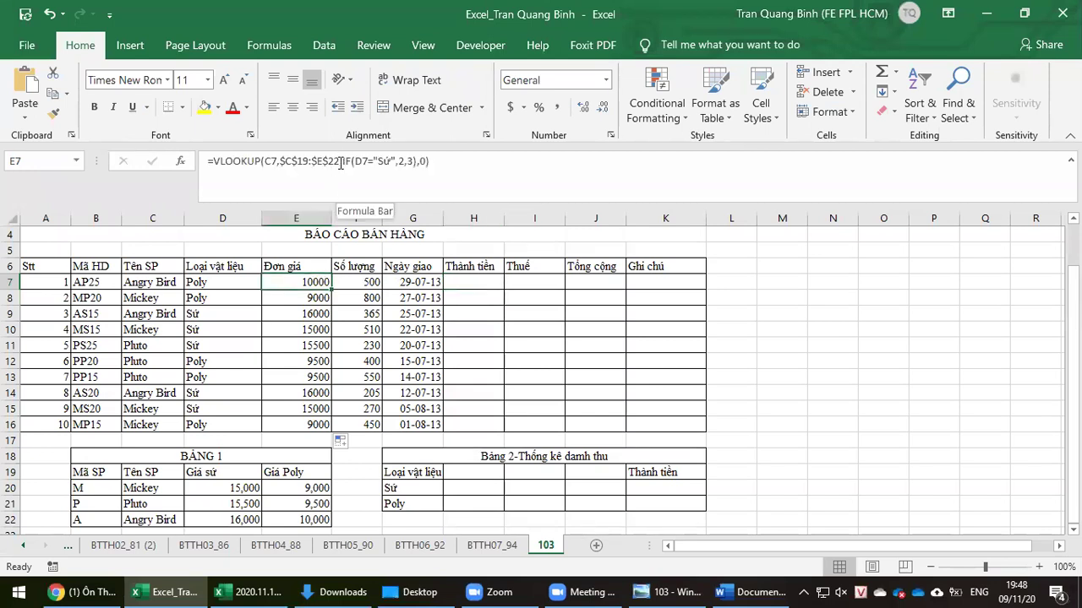
drag(344, 162, 418, 162)
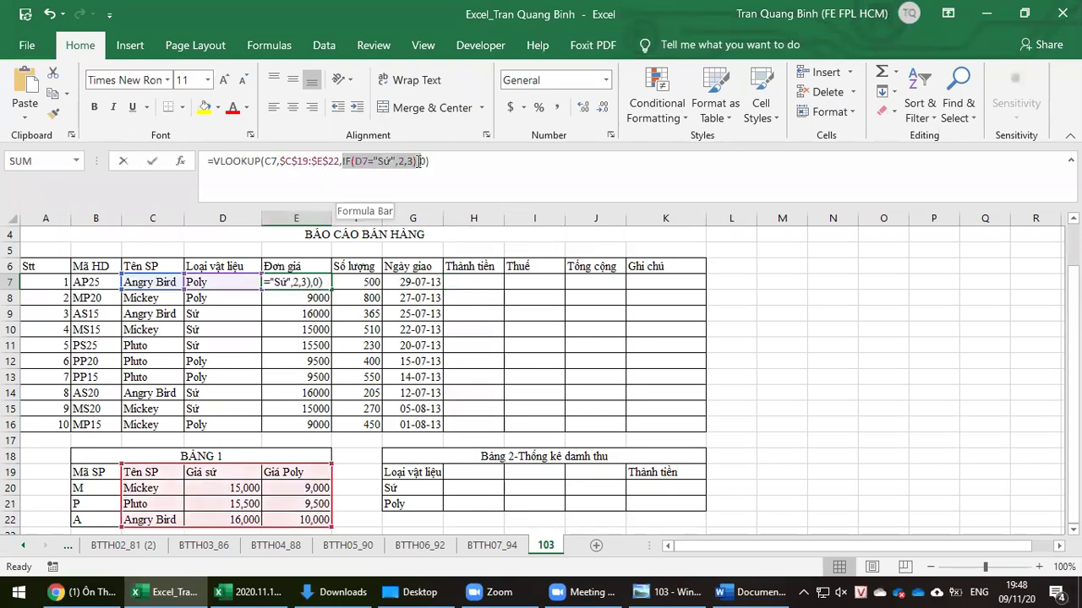
text(2)
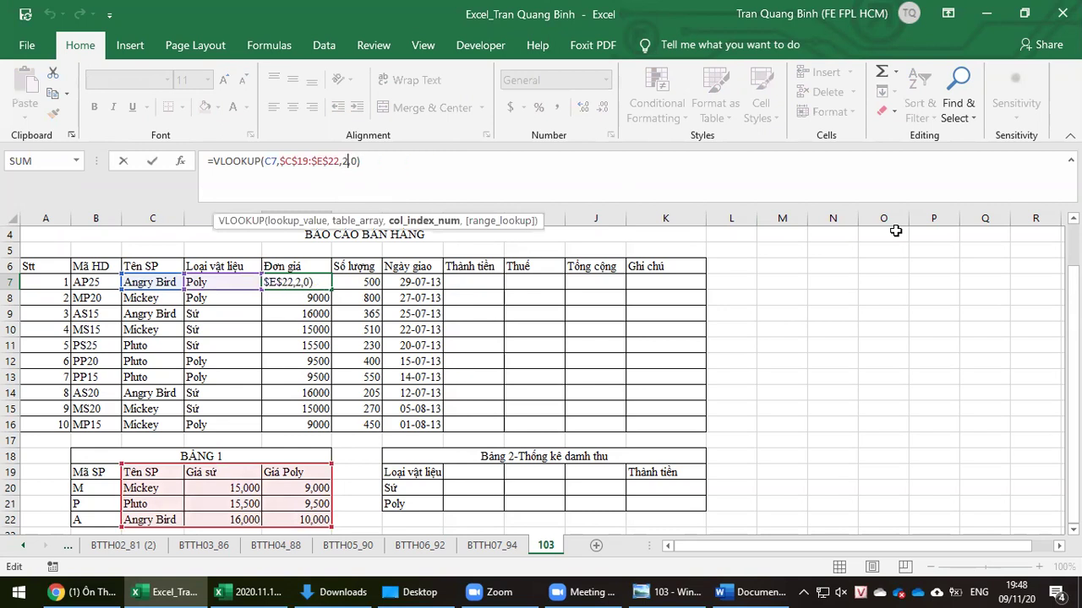
key(Return)
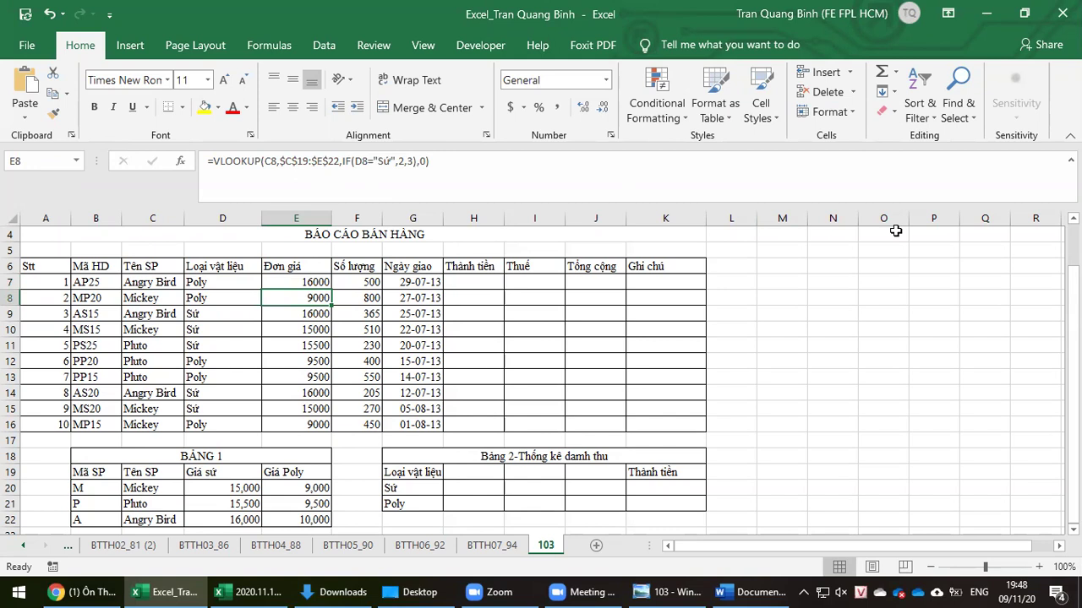
key(Up)
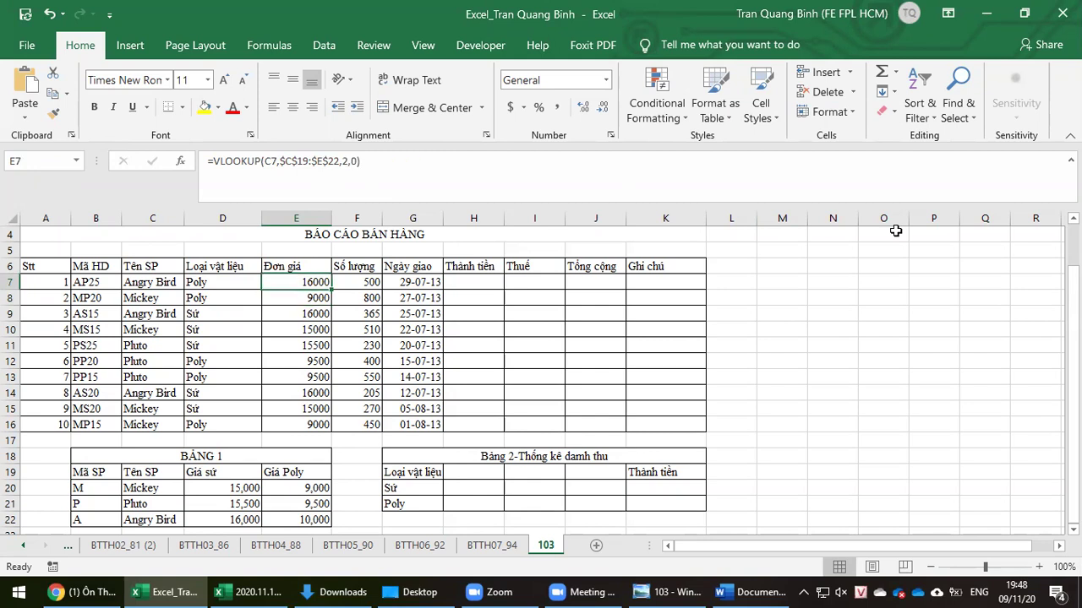
Change the column index in the E7 VLOOKUP formula to 3.
click(346, 161)
key(BackSpace)
text(3)
key(Return)
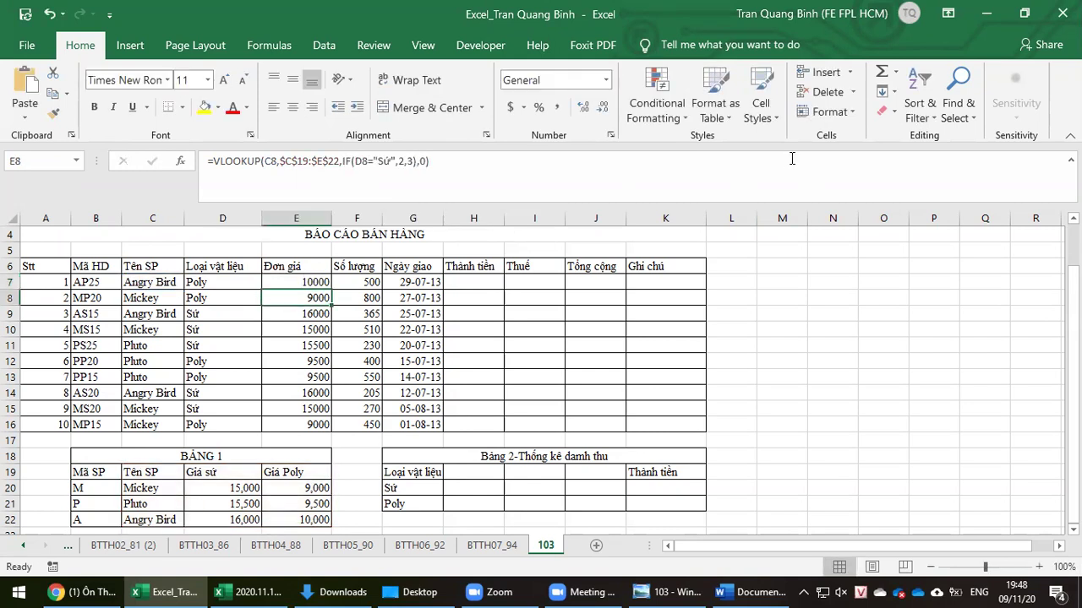
Step through the formulas below E7 in the Đơn giá column and return to E7.
key(Down)
key(Down)
key(Down)
key(Down)
key(Down)
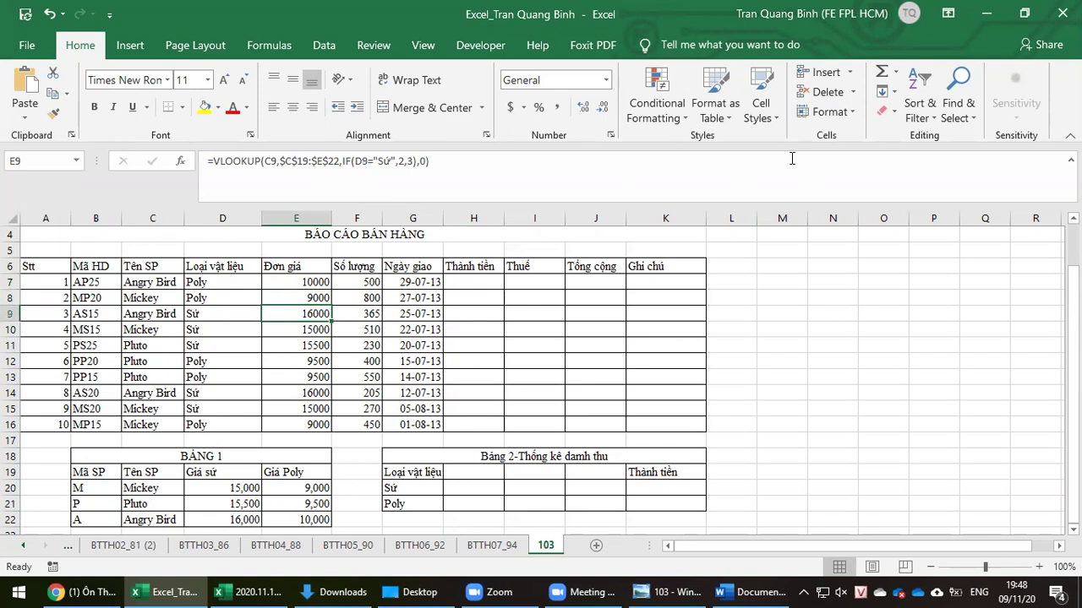
key(Up)
key(Up)
key(Up)
key(Up)
key(Up)
key(Up)
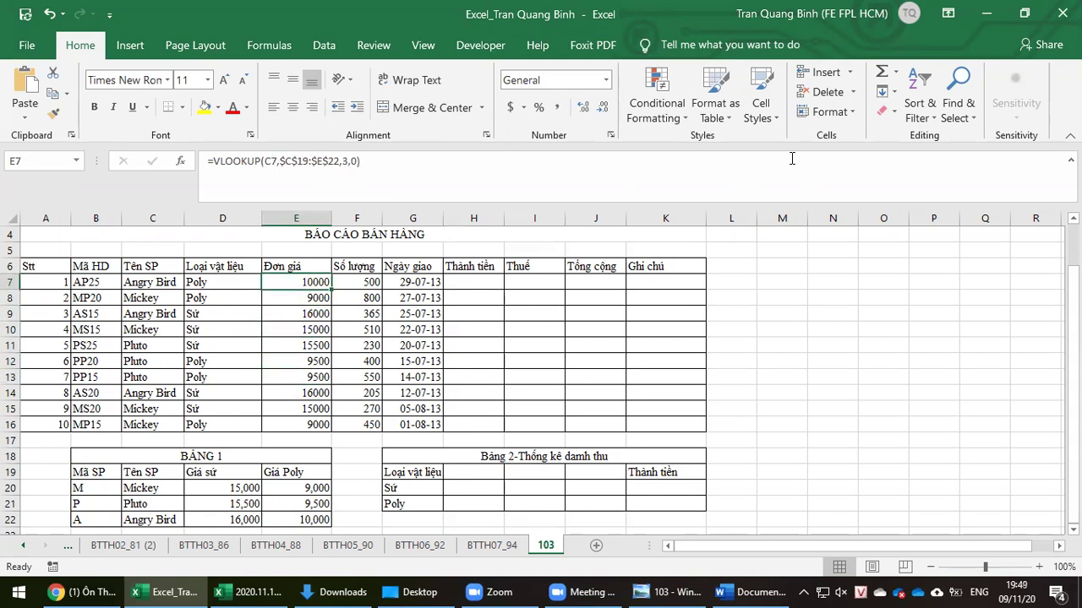
Review the VLOOKUP function name, lookup value, table range and column index in the E7 formula.
click(227, 161)
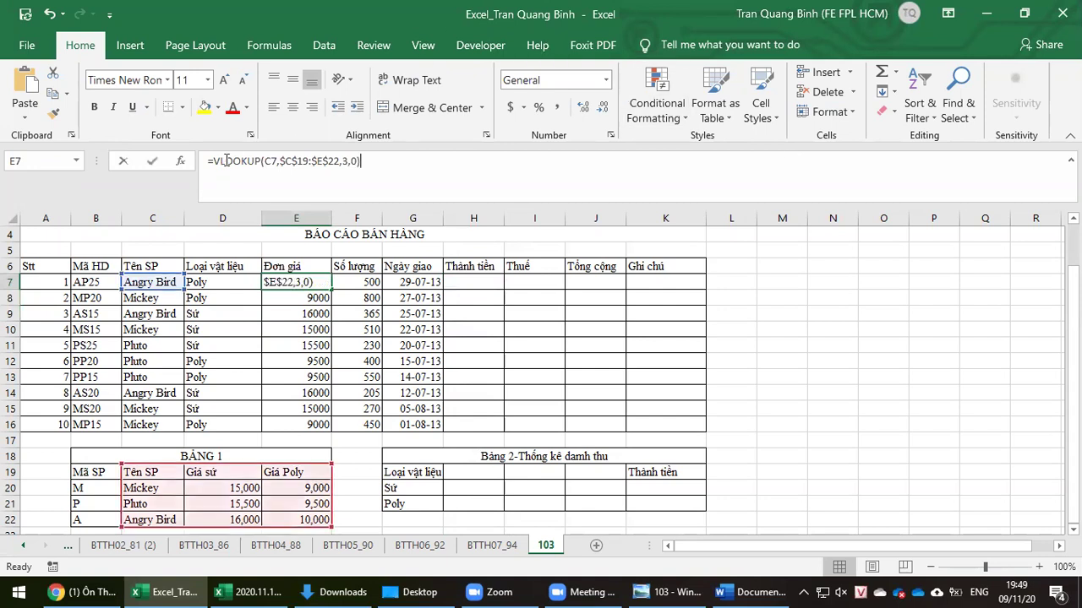
double_click(226, 161)
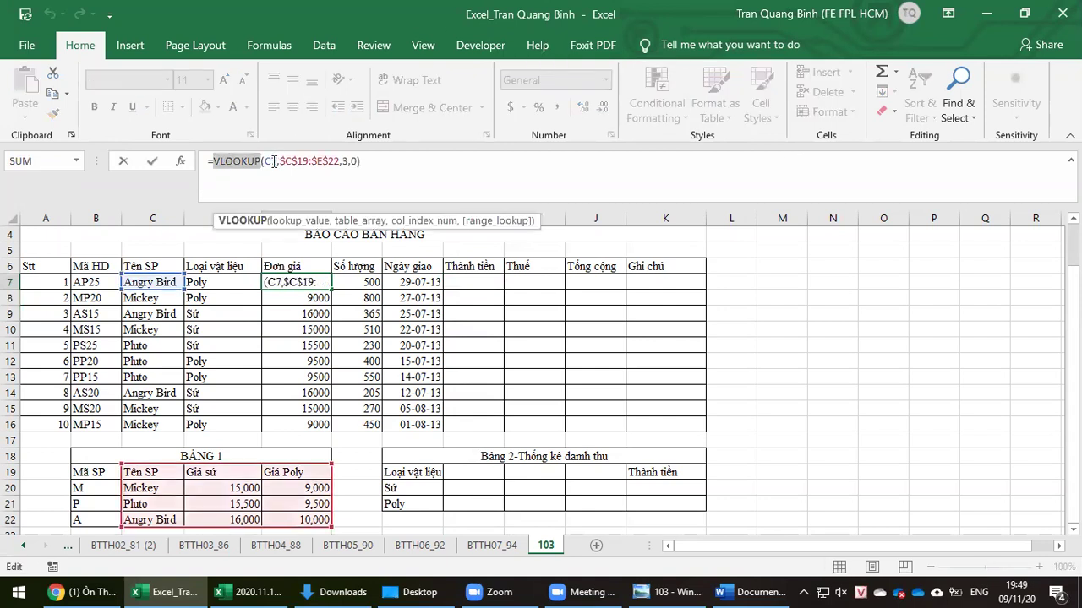
click(270, 161)
drag(279, 160, 341, 161)
click(354, 161)
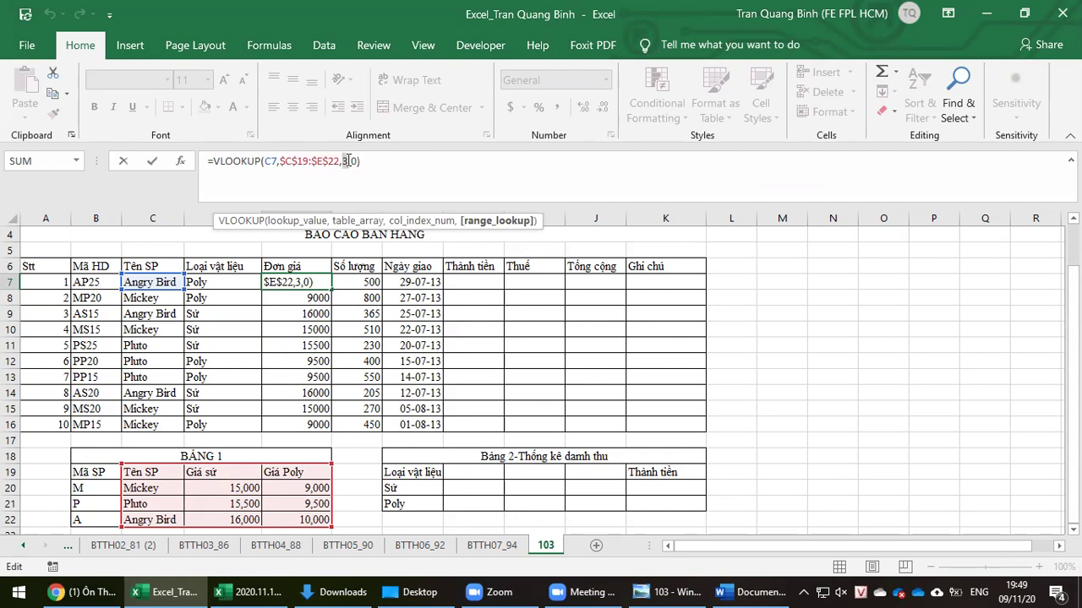
click(345, 161)
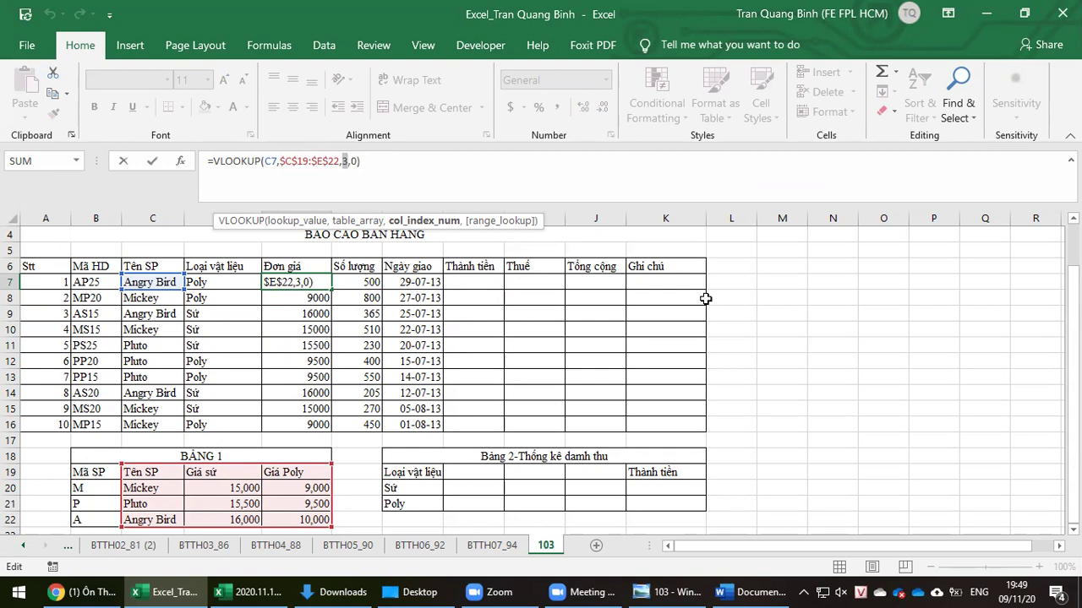
key(ctrl+Return)
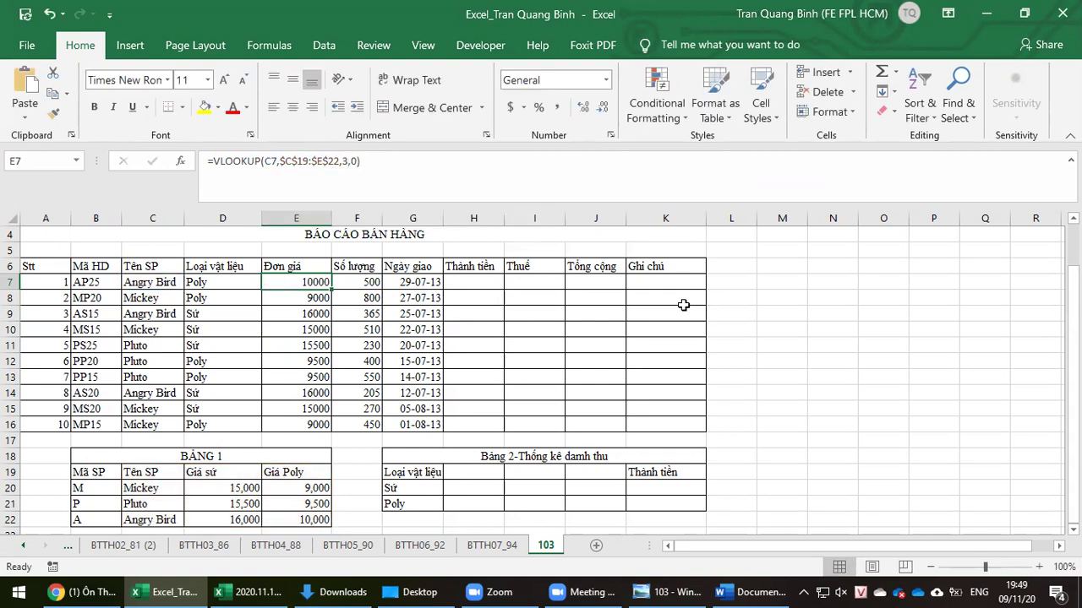
Restore the IF column index in E7 by filling the E8 formula up one row.
click(312, 298)
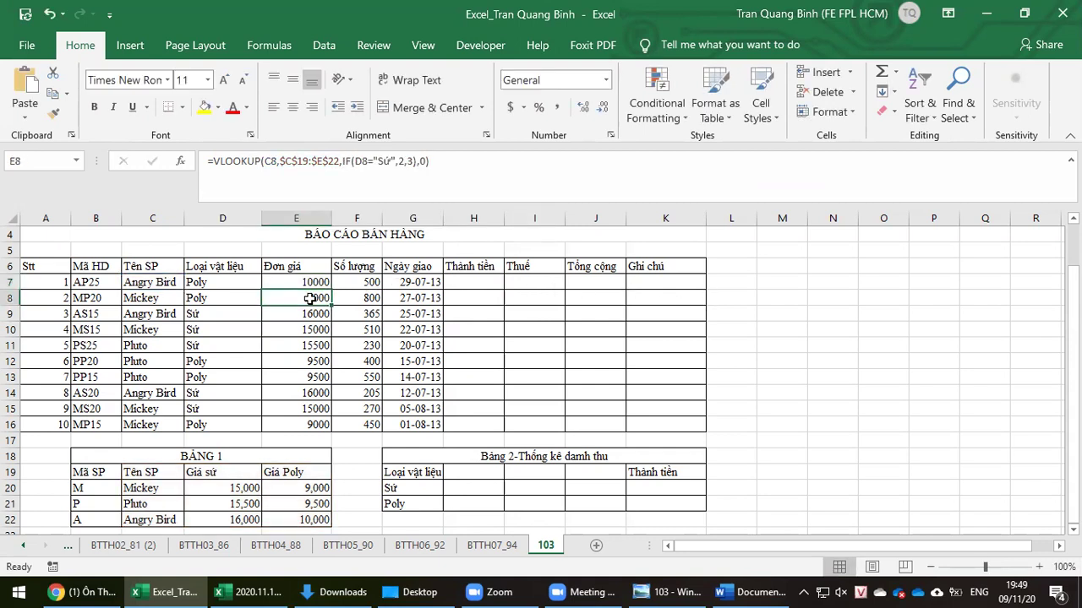
drag(331, 306, 294, 278)
click(294, 279)
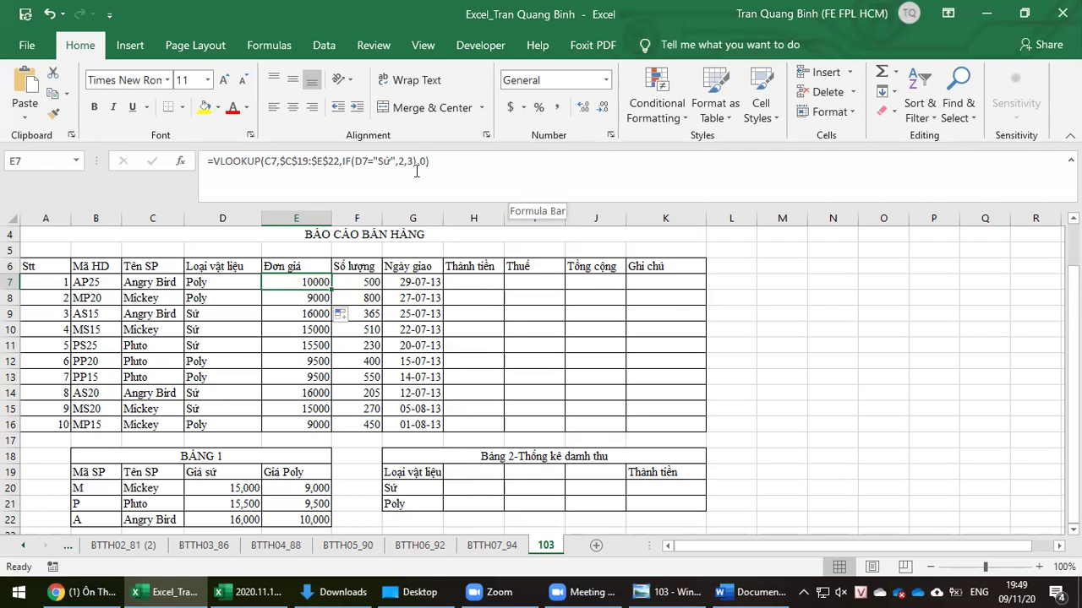
Enter =F7*E7 in H7 and fill it down the Thành tiền column to H16.
click(475, 282)
text(=)
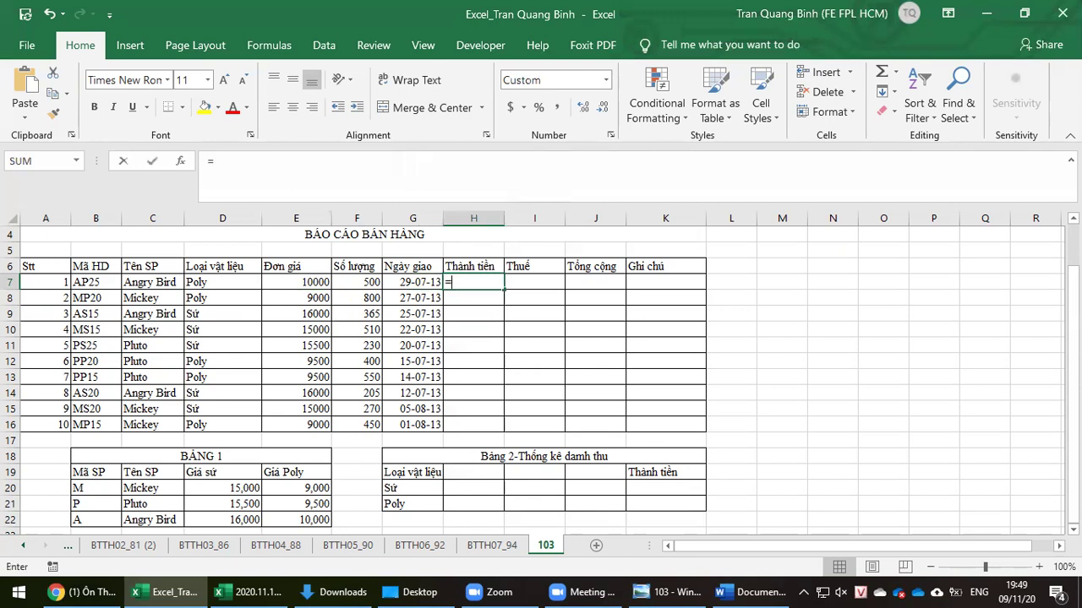
click(365, 280)
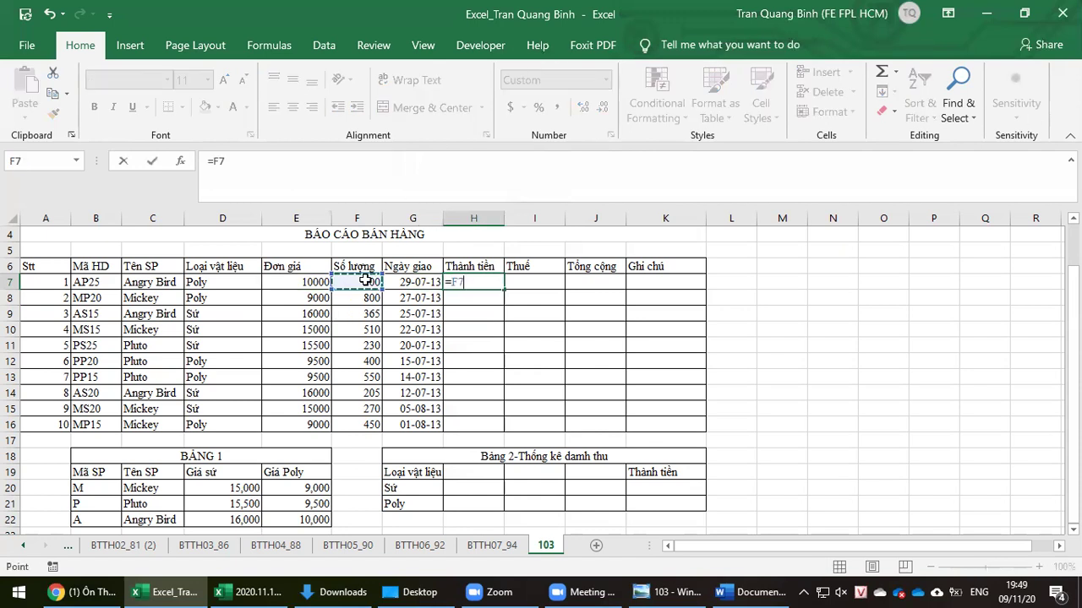
text(*)
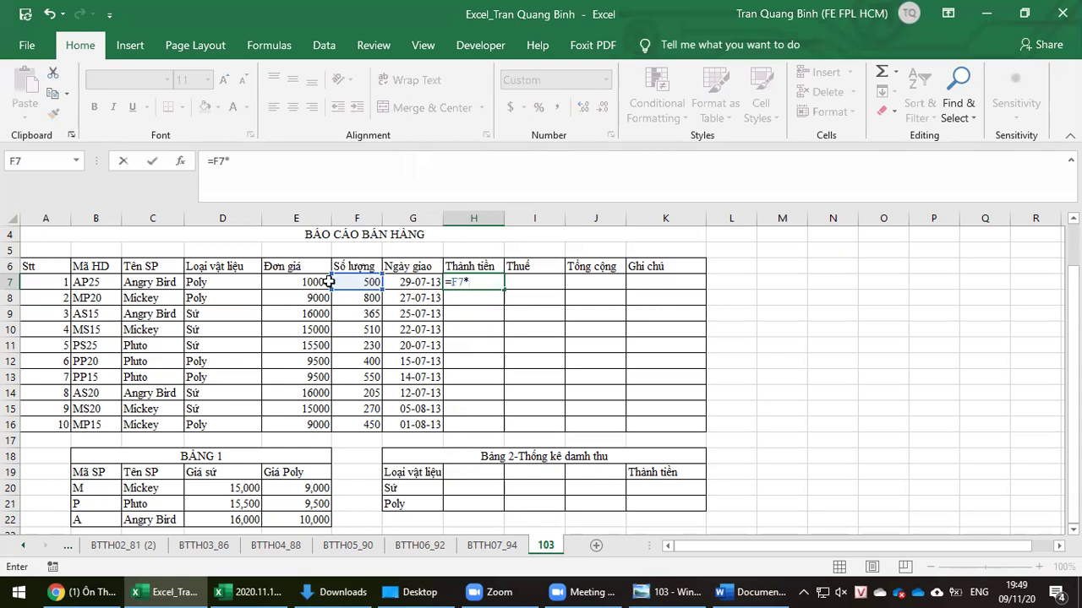
click(287, 278)
key(Return)
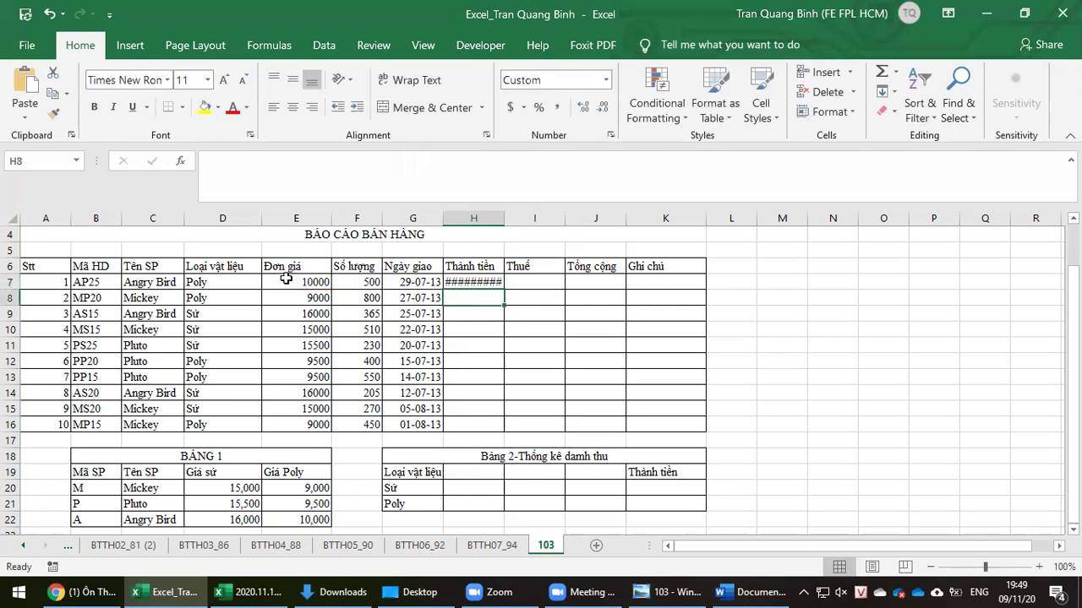
click(473, 281)
double_click(504, 290)
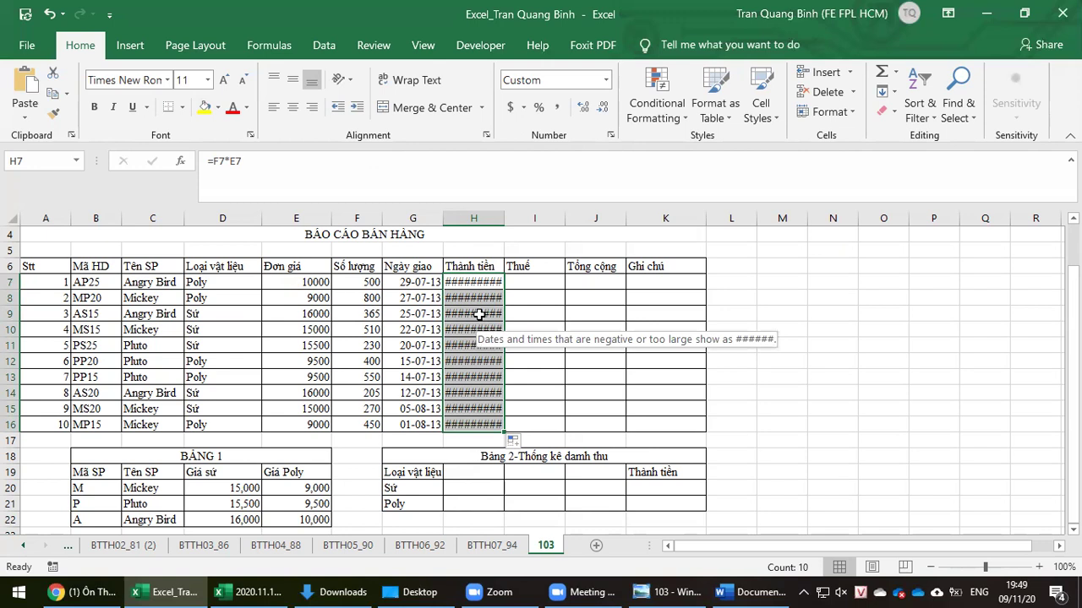
Widen the Thành tiền column H and inspect the formula in H7 without changing it.
drag(504, 218, 538, 212)
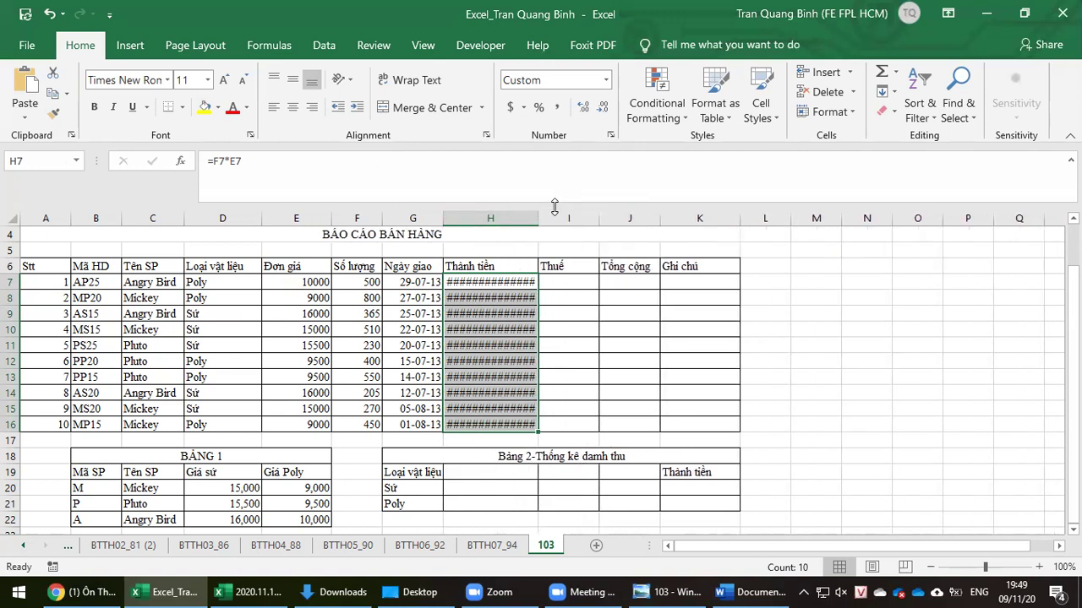
click(500, 279)
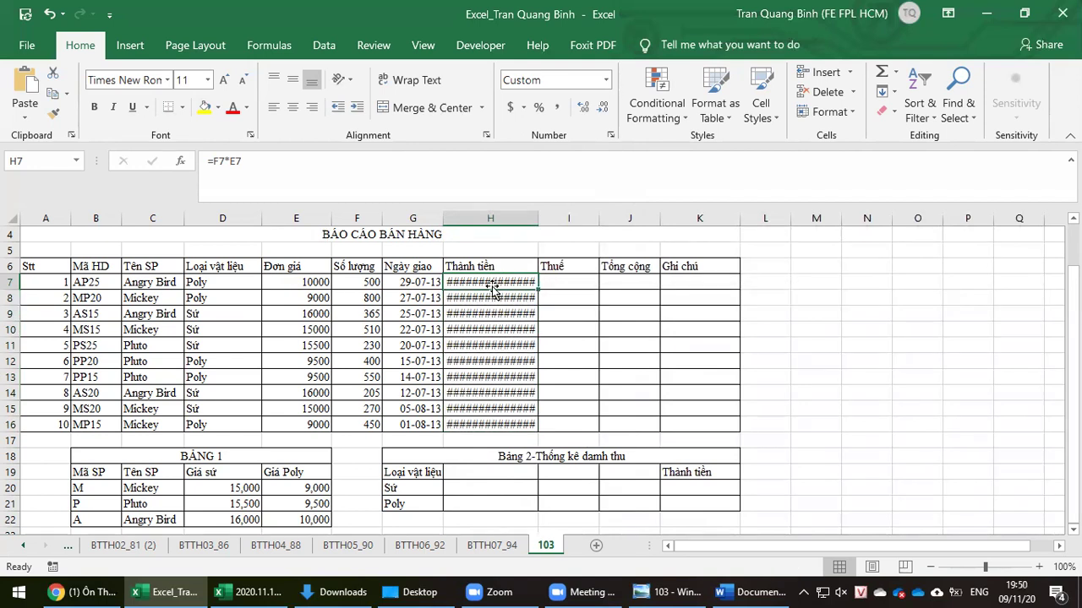
double_click(491, 285)
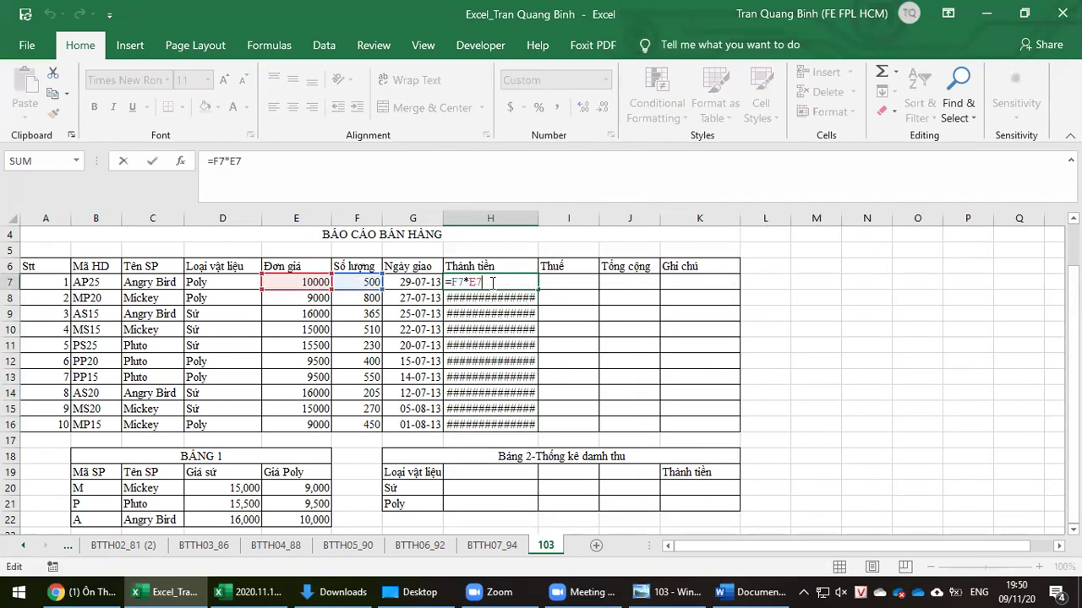
key(Escape)
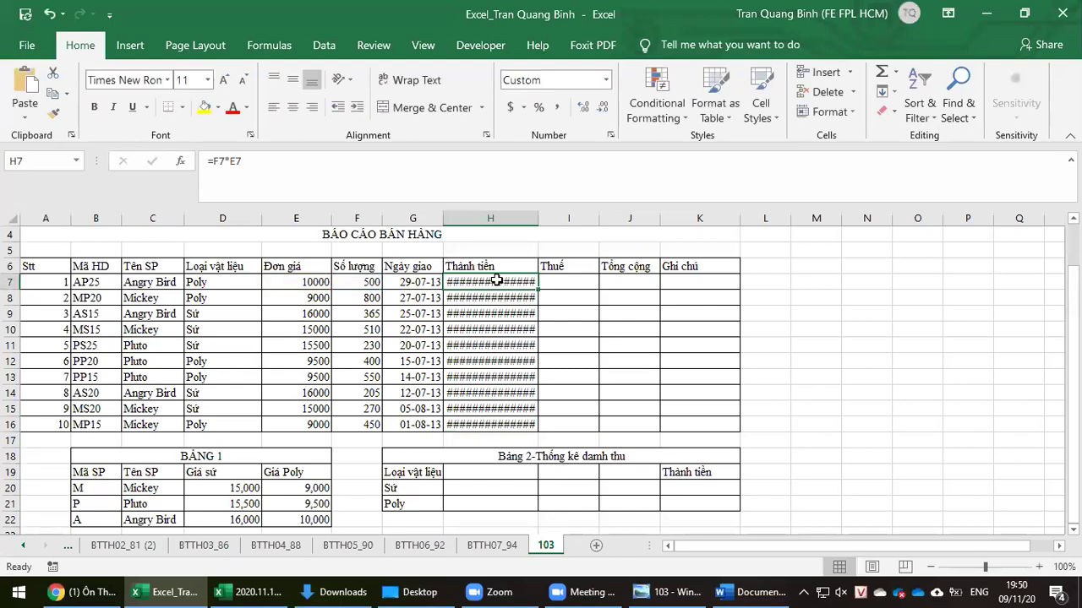
Widen column H further, undo that resize, and collapse the expanded formula bar.
drag(539, 213, 565, 206)
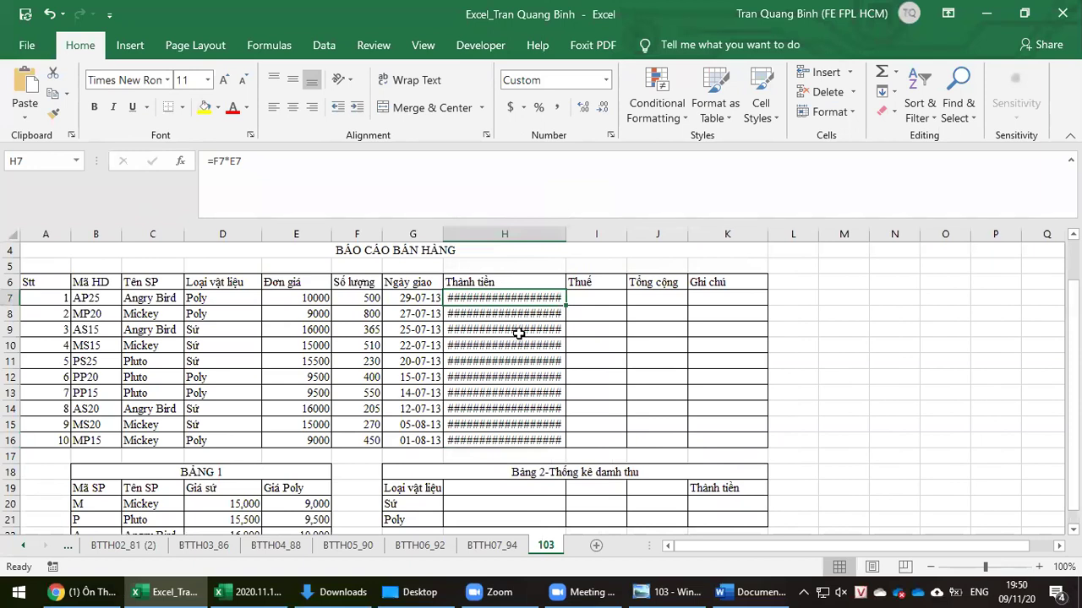
key(ctrl+z)
click(1070, 161)
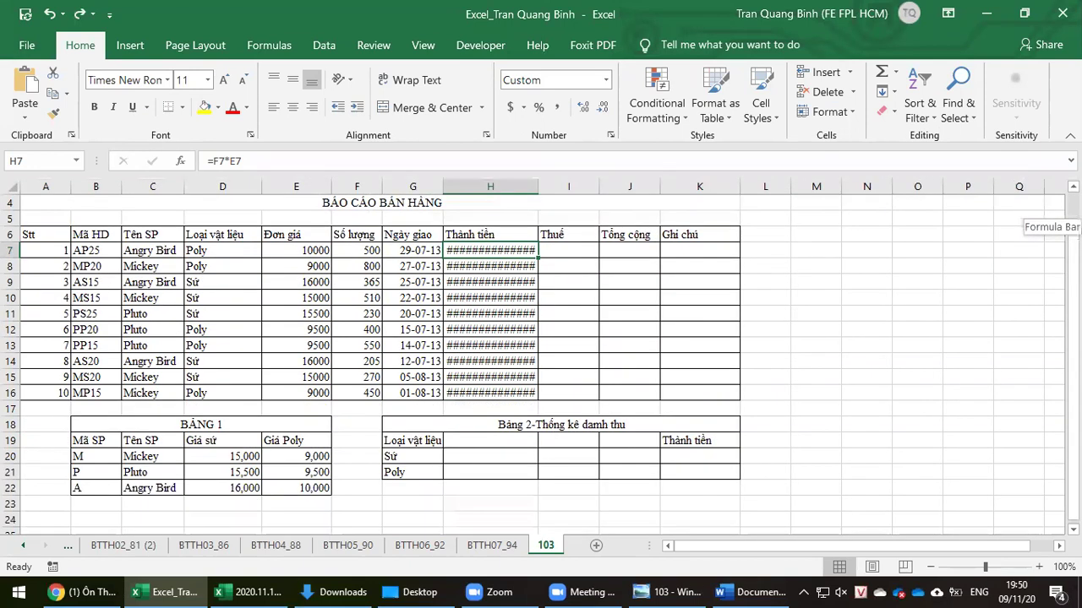
Check the contents of F7 in Số lượng and of E7 to E9 in Đơn giá, leaving them unedited.
click(355, 252)
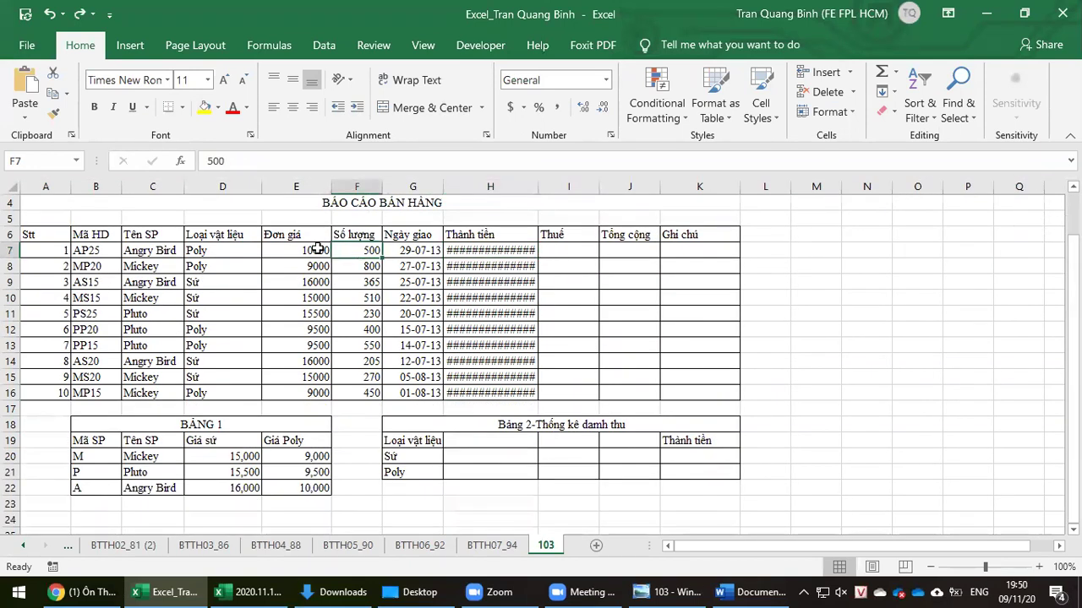
click(207, 161)
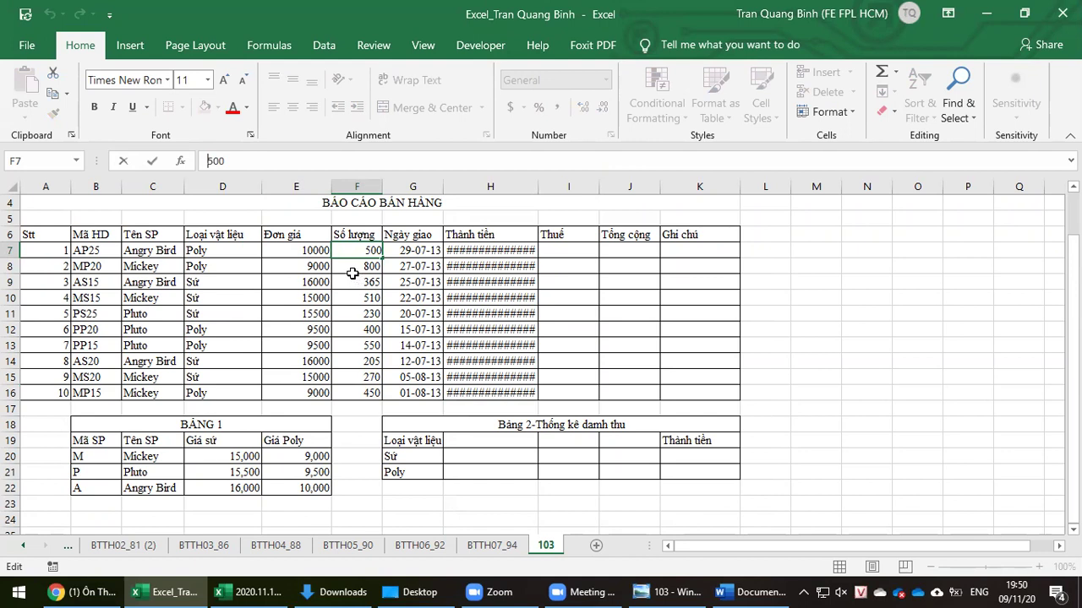
key(Escape)
double_click(304, 251)
key(Escape)
click(300, 267)
click(311, 282)
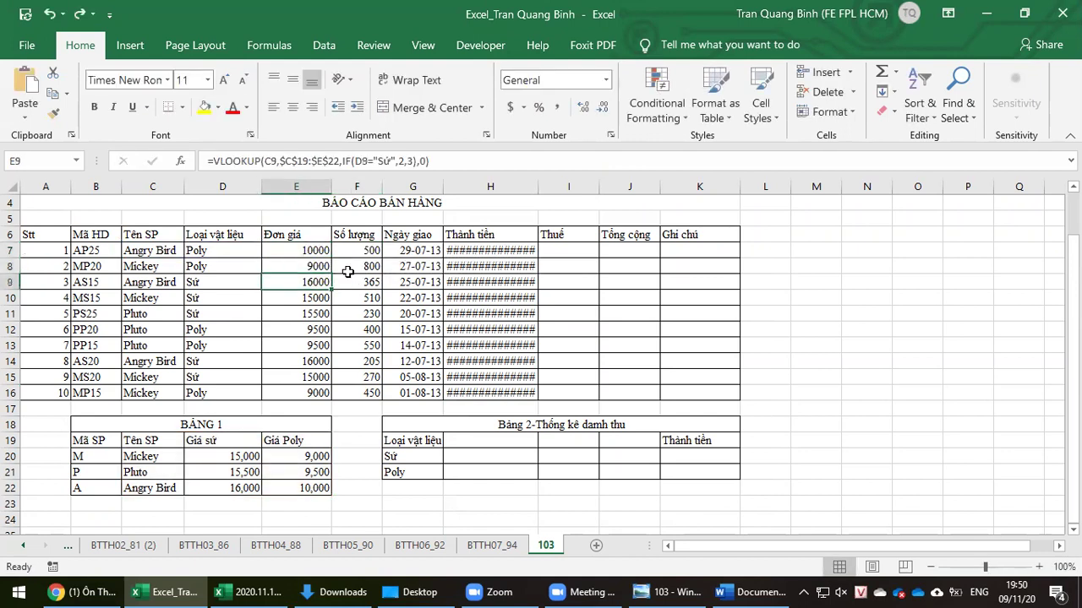
Change the number format of H7 from Custom to General.
click(429, 255)
click(456, 252)
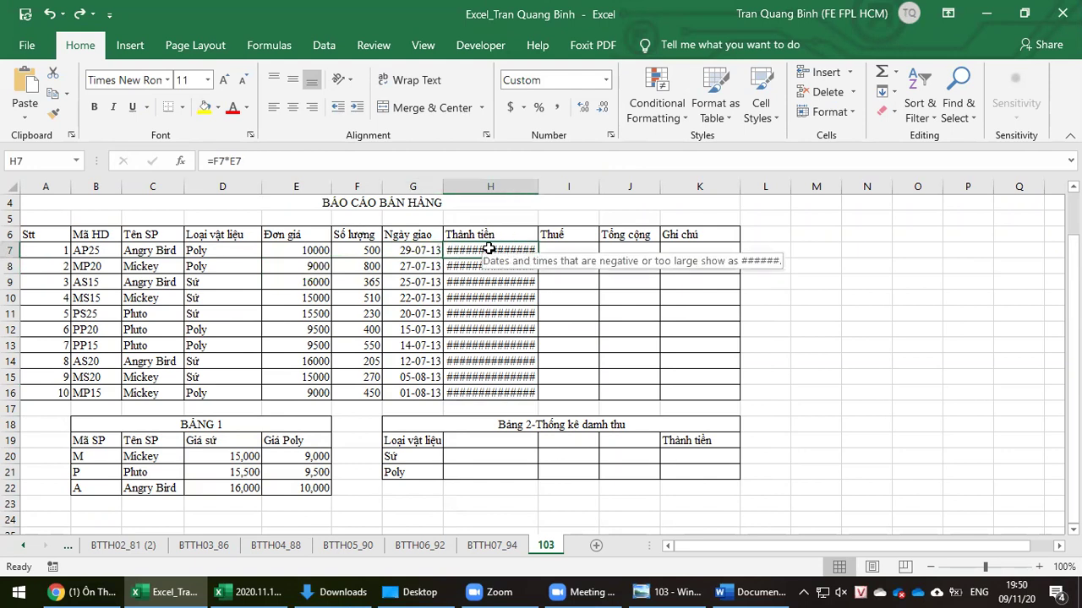
click(591, 81)
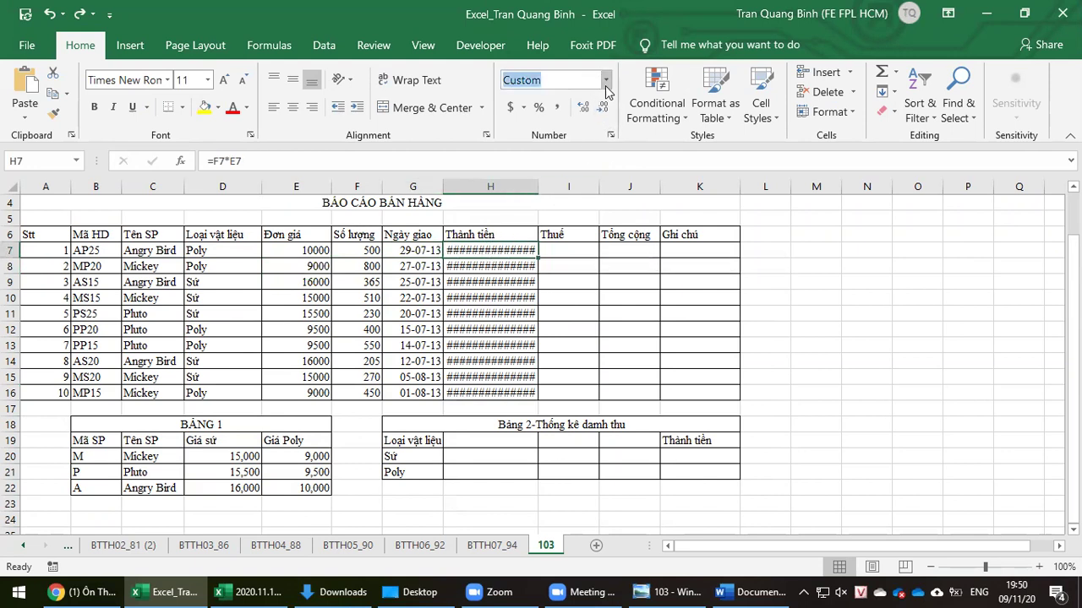
click(605, 80)
click(549, 107)
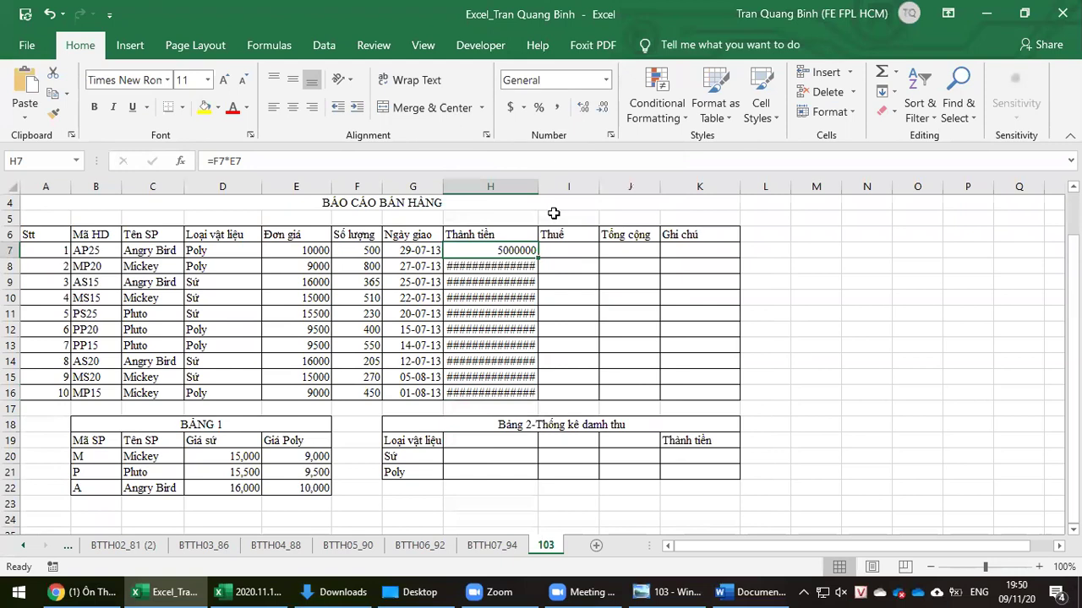
Fill H7 with its General format down to H16 and narrow column H to fit the amounts.
double_click(538, 257)
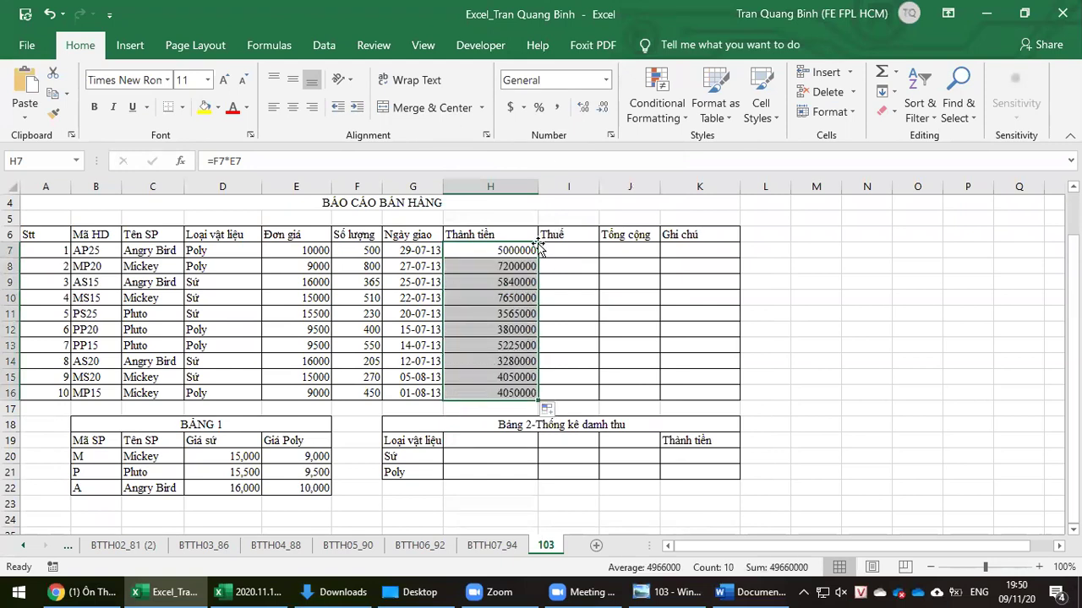
mouse_move(539, 185)
mouse_down()
mouse_move(499, 186)
mouse_move(517, 186)
mouse_up()
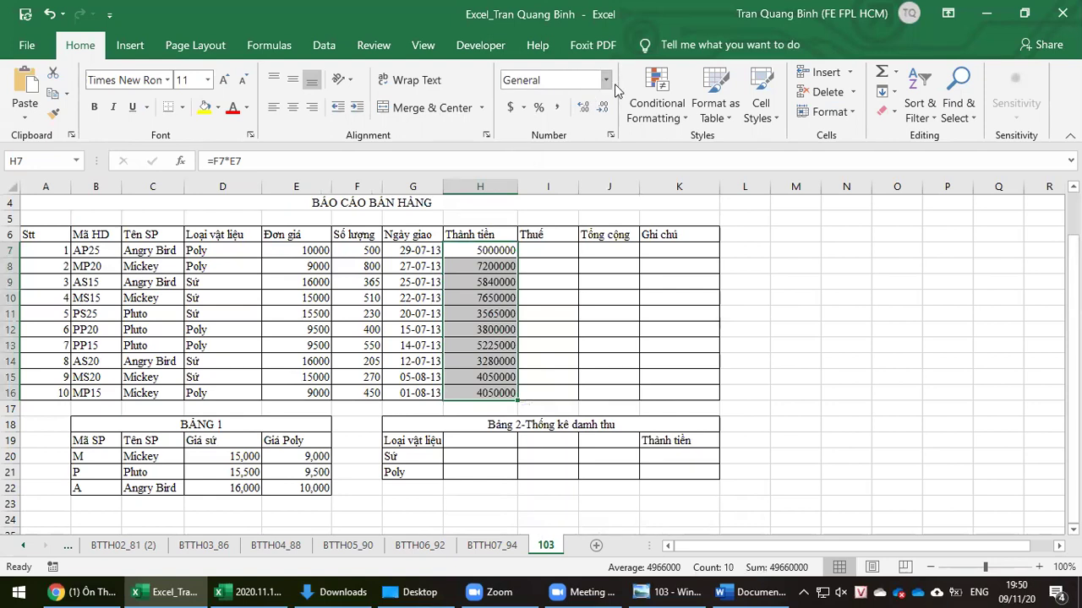
click(494, 253)
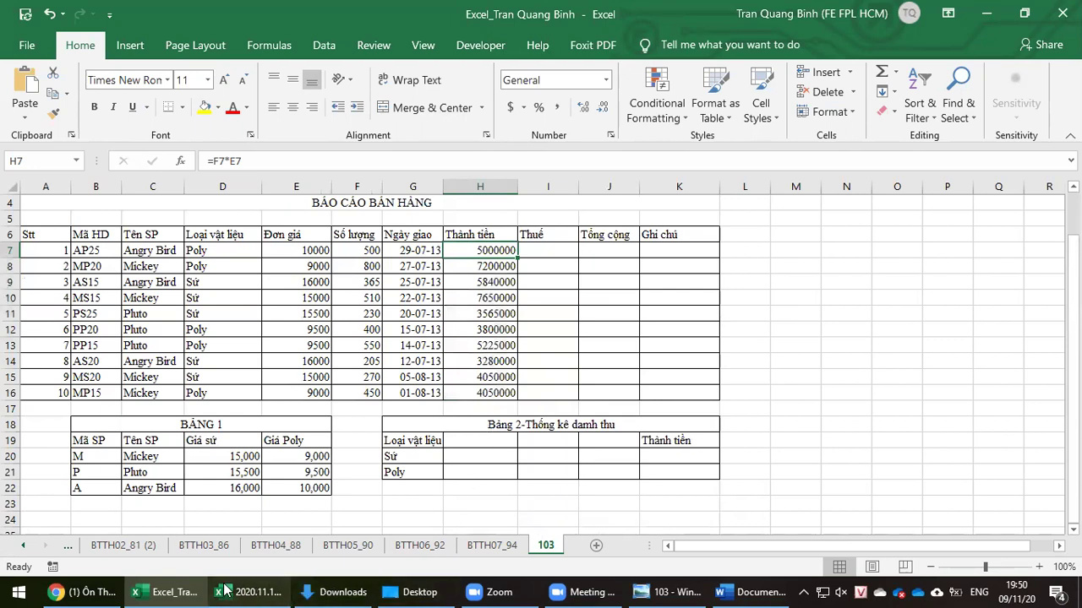
Read the Thuế rule in the exam image in Windows Photo Viewer, then return to Excel and enter =IF(D7="Sứ",5%,10%) in I7.
click(672, 590)
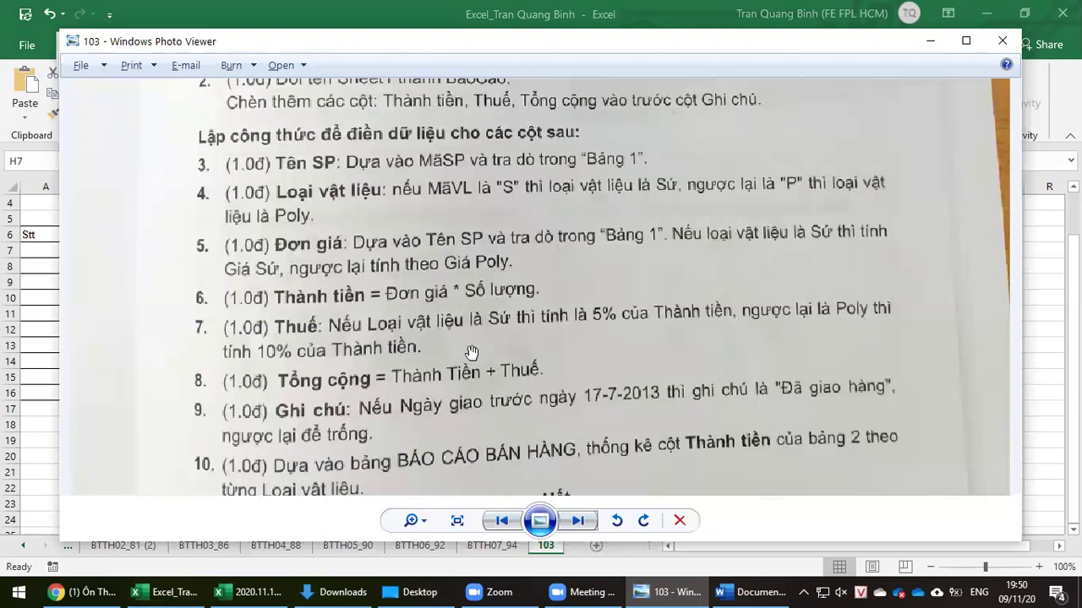
drag(471, 352, 489, 291)
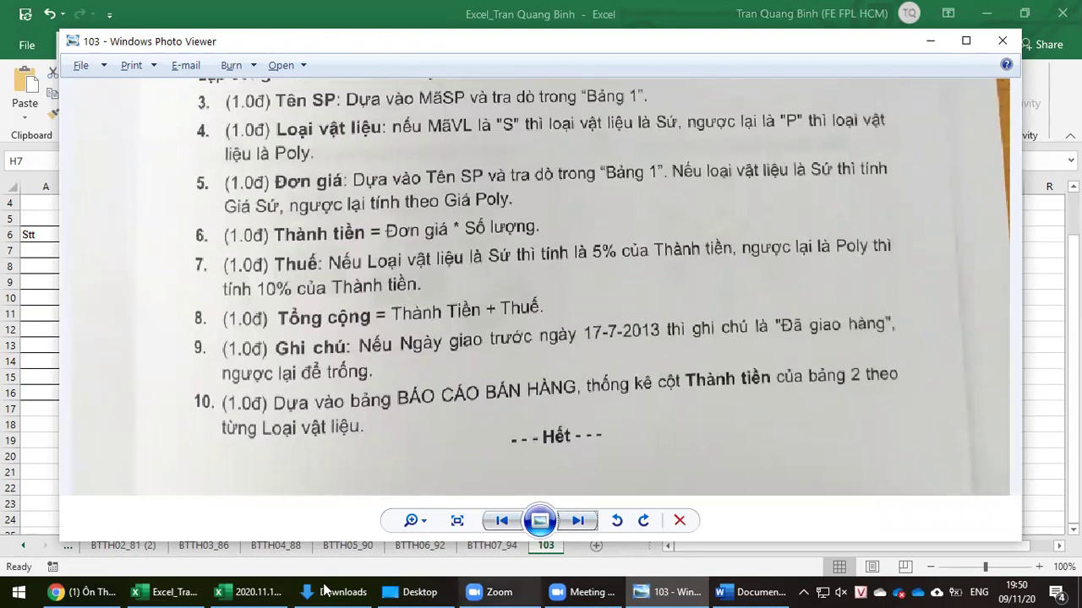
click(165, 591)
click(556, 252)
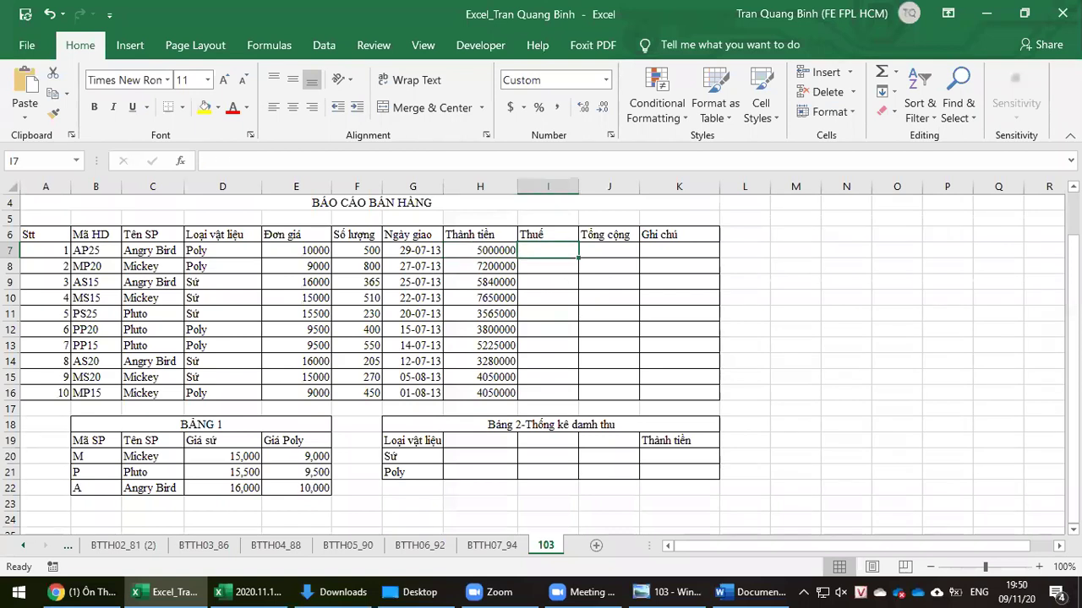
text(=if()
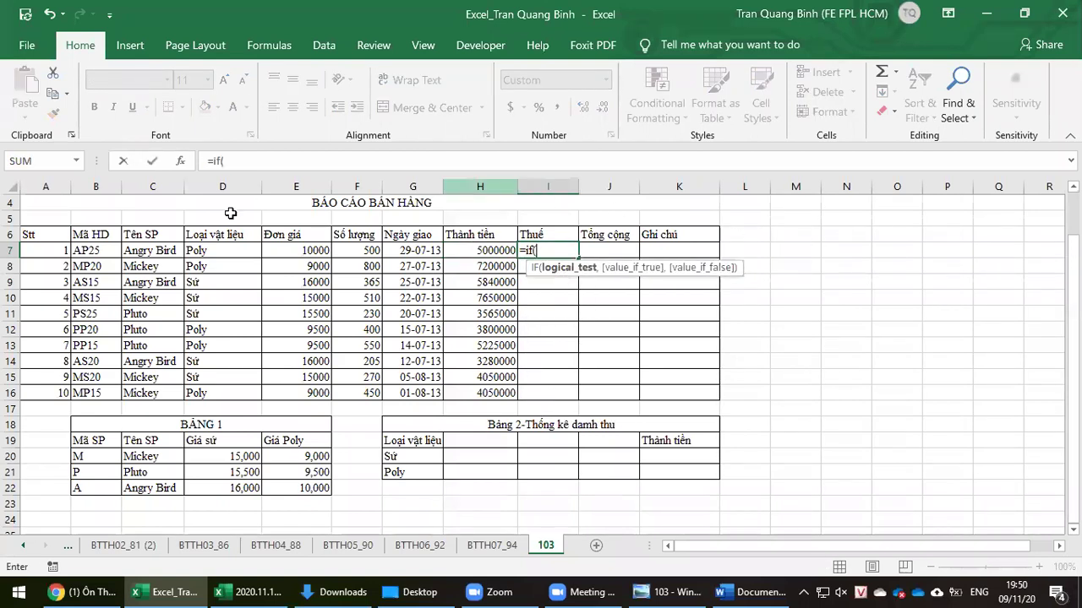
click(206, 251)
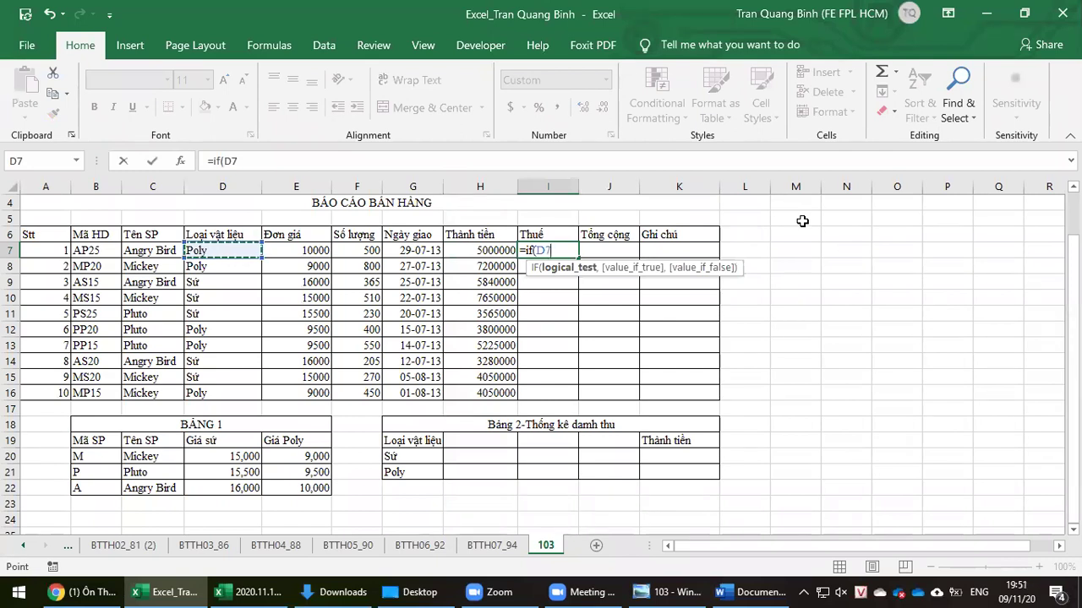
text(="Sử)
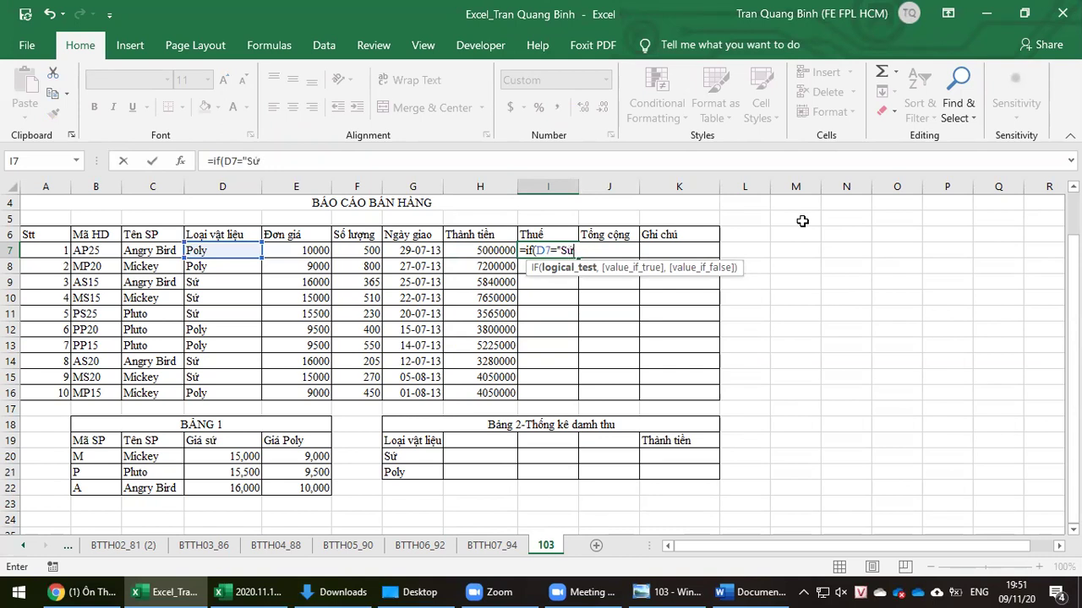
text(",)
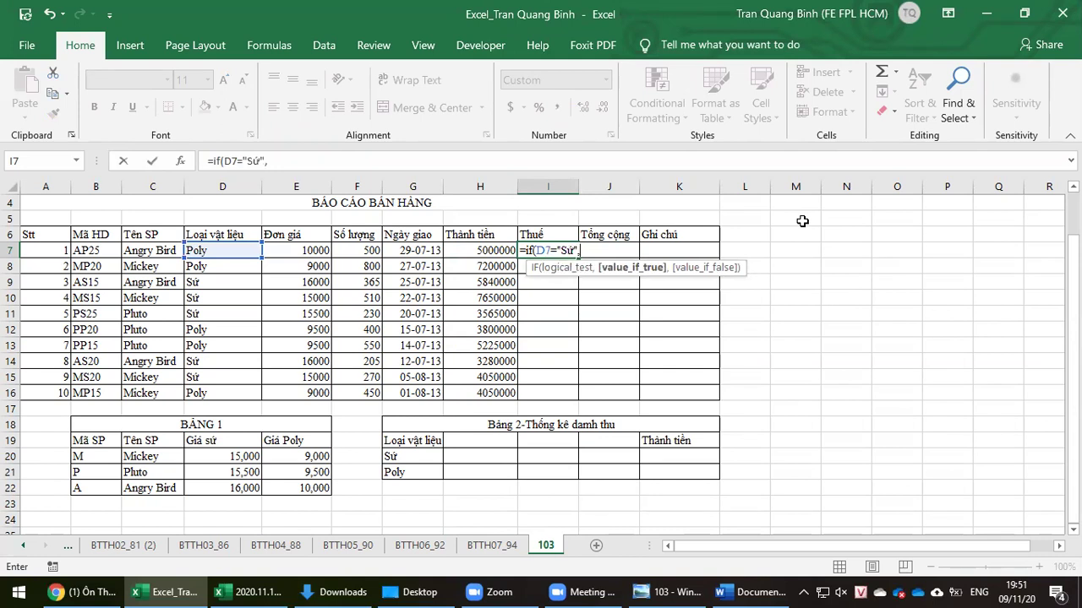
text(5%,)
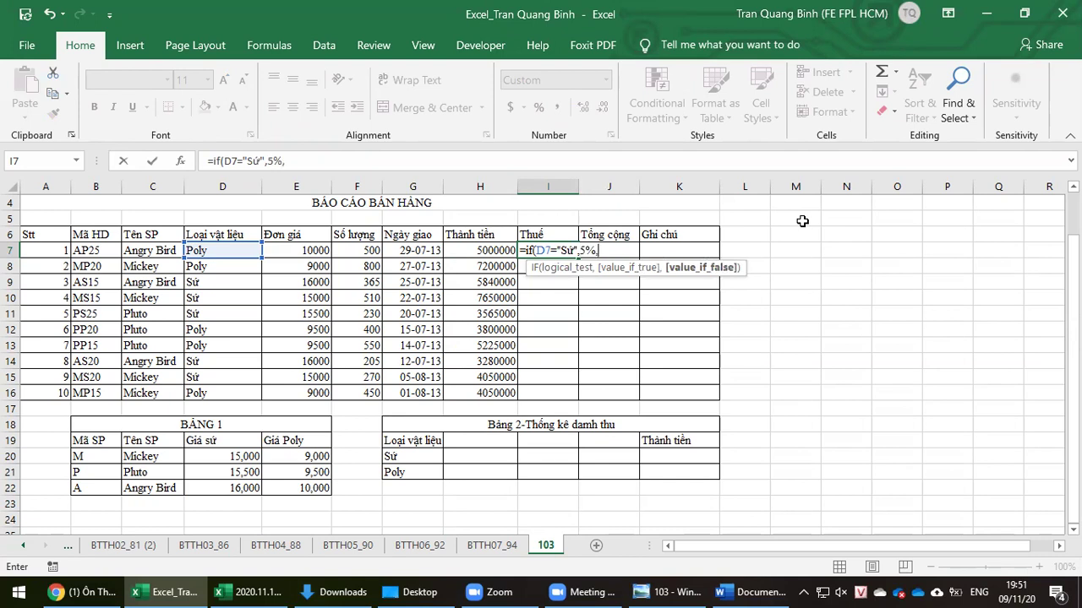
text(10%)
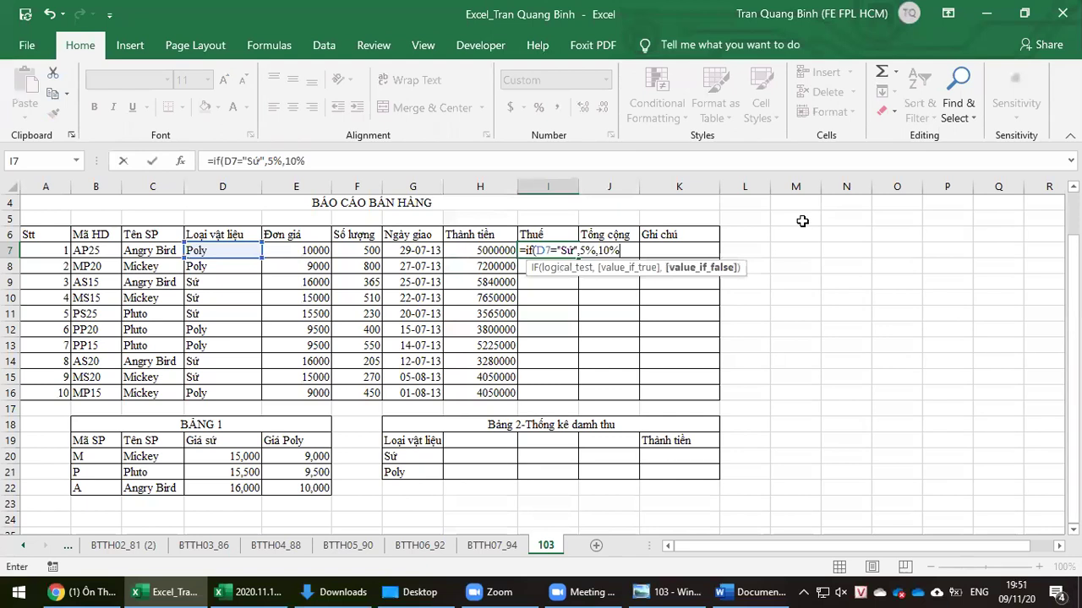
text())
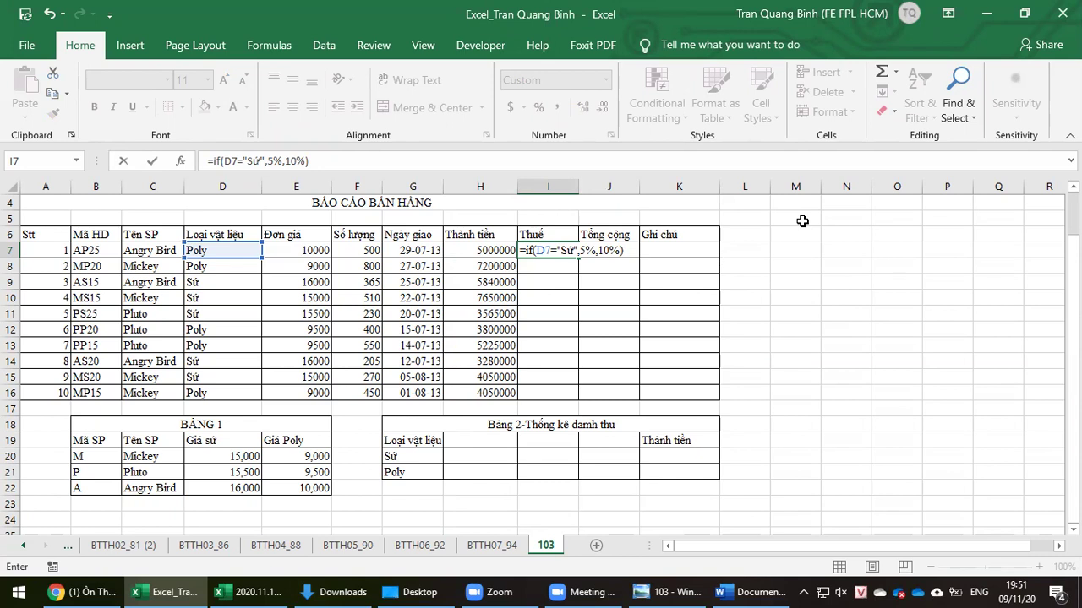
key(ctrl+Return)
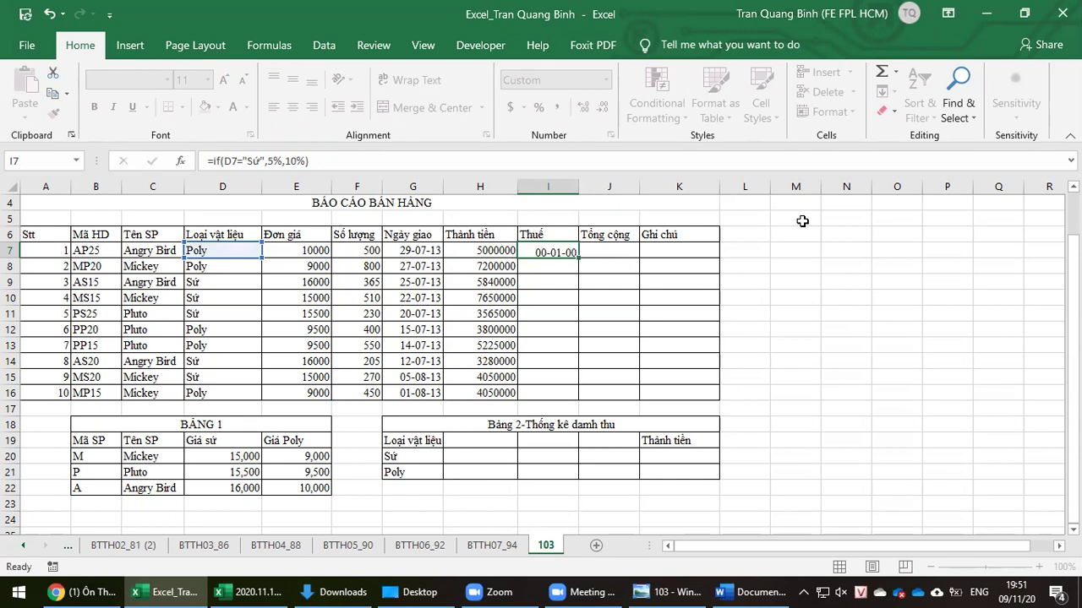
Change the number format of I7 to General and fill its formula down the Thuế column to I16.
click(565, 251)
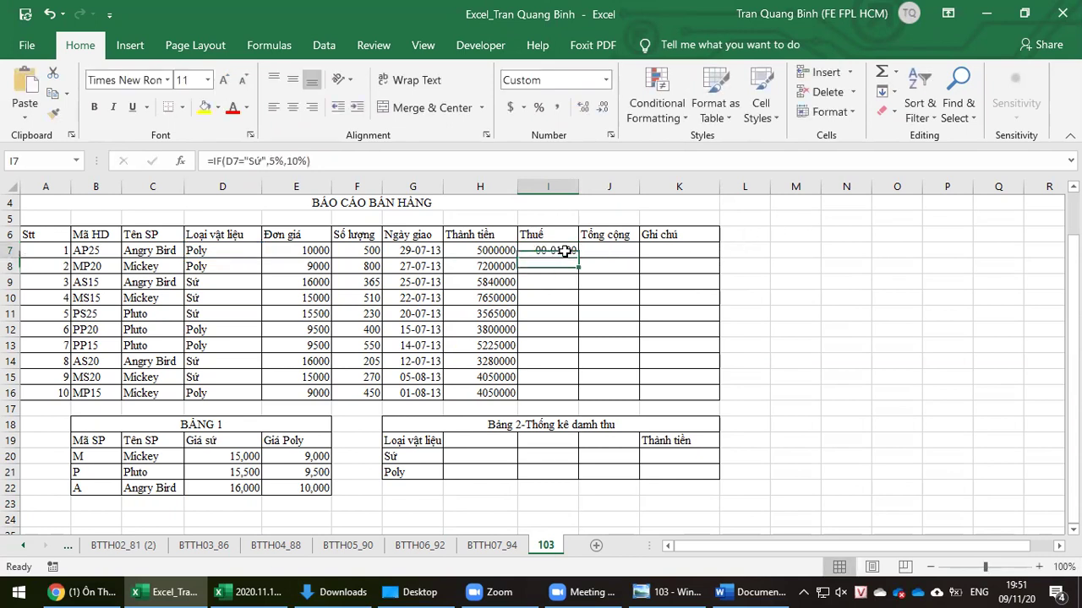
click(607, 81)
click(541, 103)
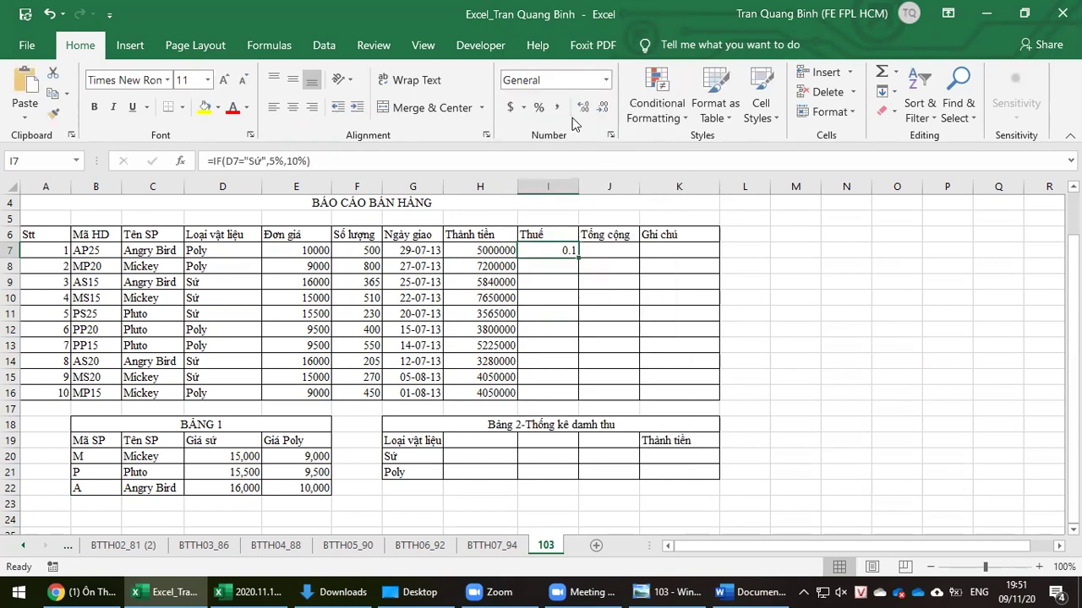
drag(577, 261, 577, 393)
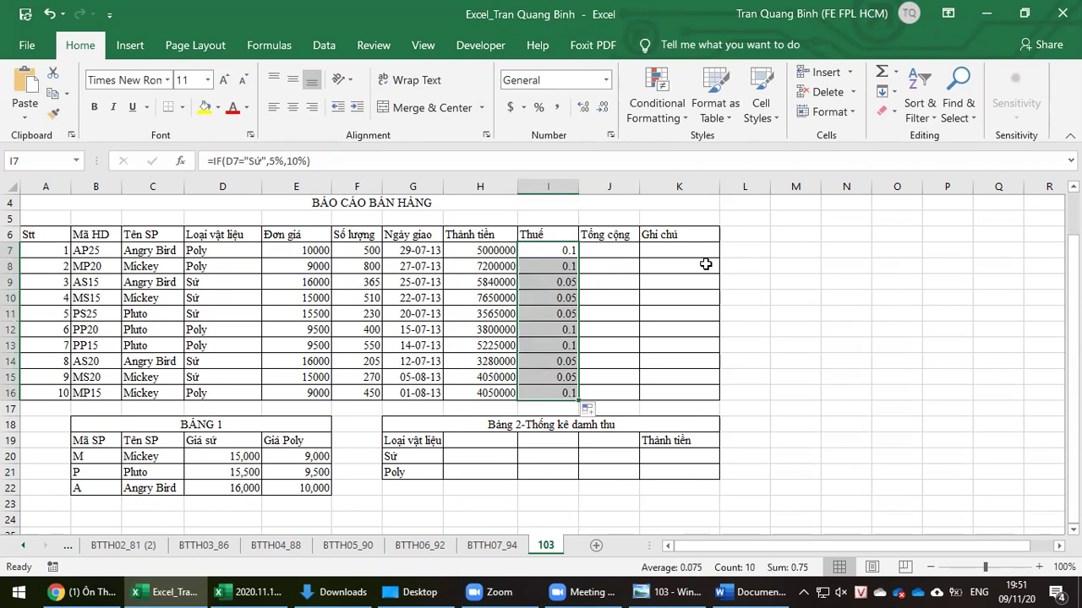
Recheck the Thuế rule in the exam image and extend the I7 formula in Excel to =IF(D7="Sứ",5%,10%)*H7.
click(667, 593)
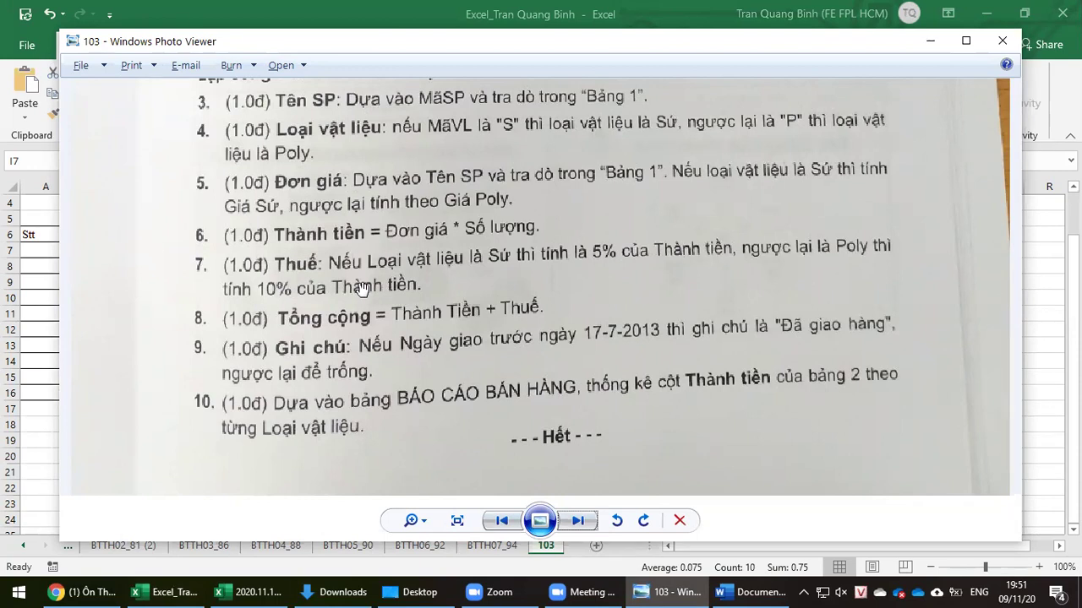
click(165, 592)
click(562, 250)
click(355, 160)
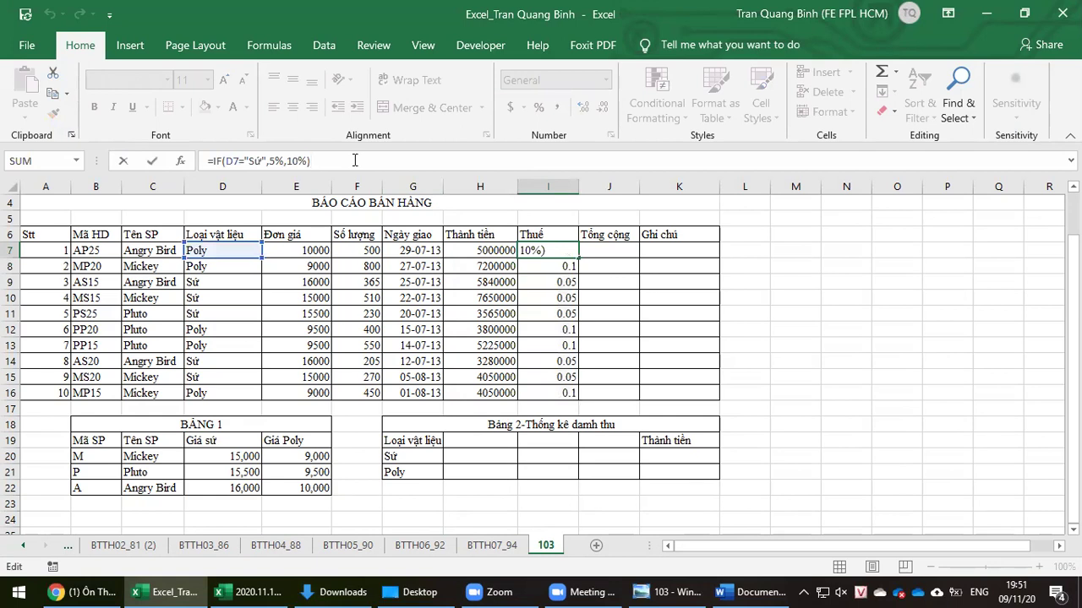
text(*)
click(469, 251)
key(Return)
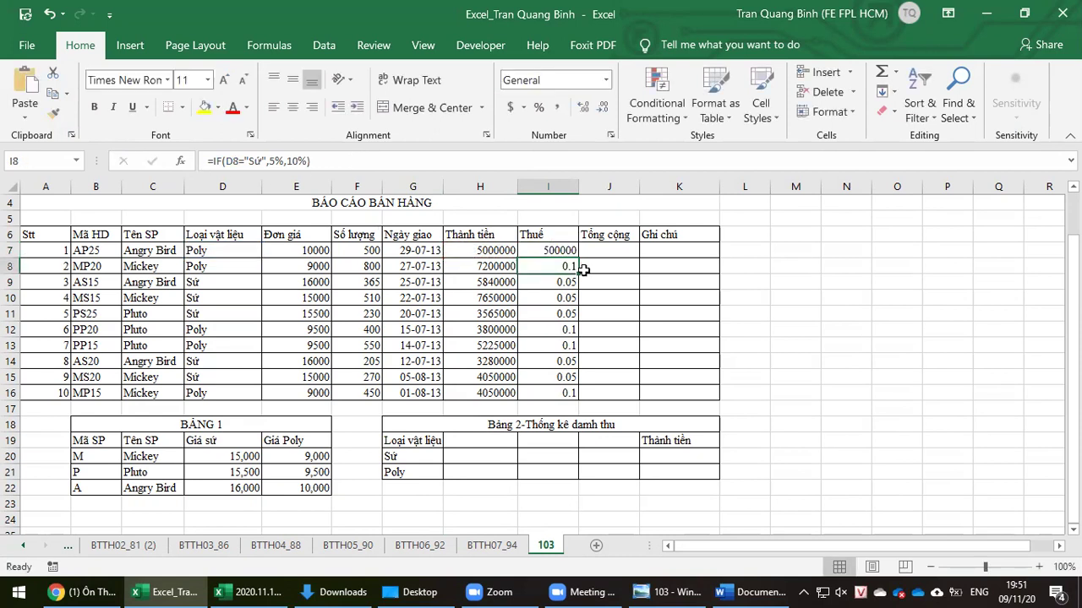
Fill the revised Thuế formula from I7 down to I16 and check the formulas in I7 to I9.
click(571, 250)
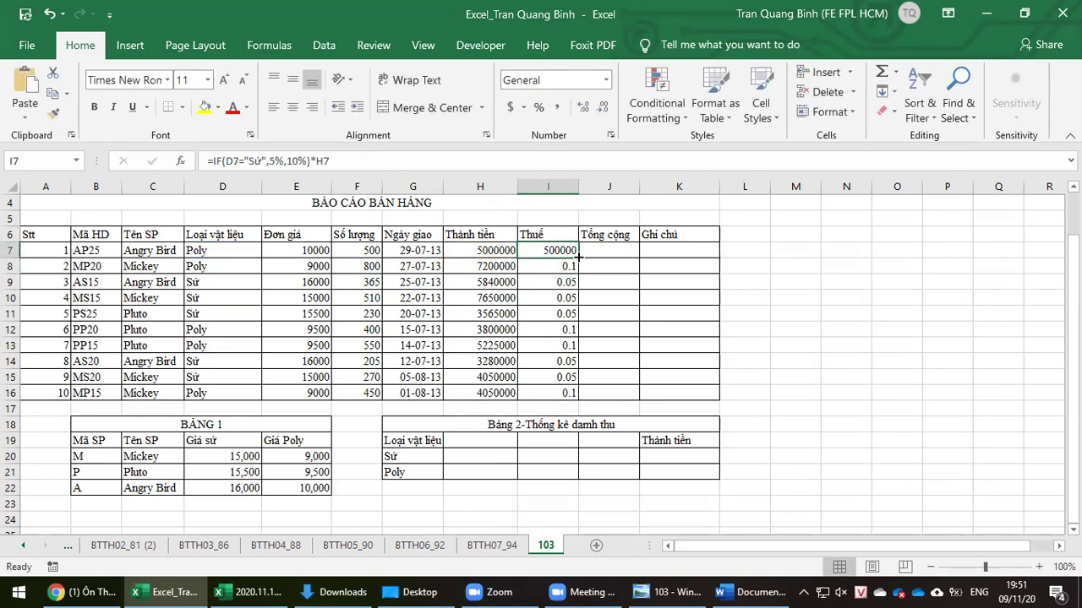
double_click(577, 257)
click(551, 252)
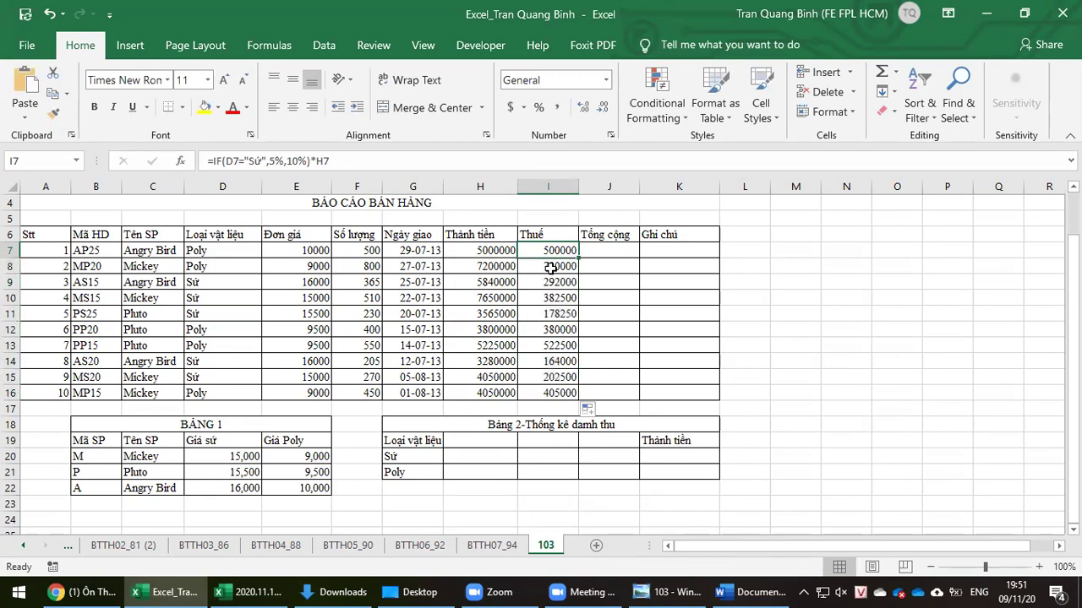
click(551, 264)
click(550, 252)
click(541, 269)
click(536, 285)
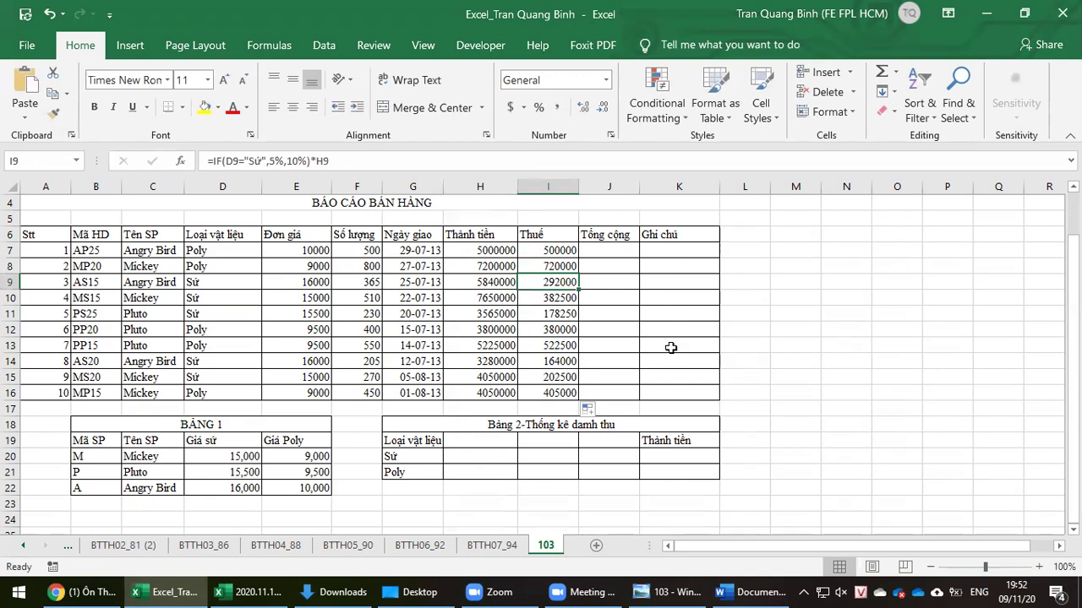
Check the Tổng cộng rule in the exam image and enter =H7+I7 in J7 in Excel.
click(635, 592)
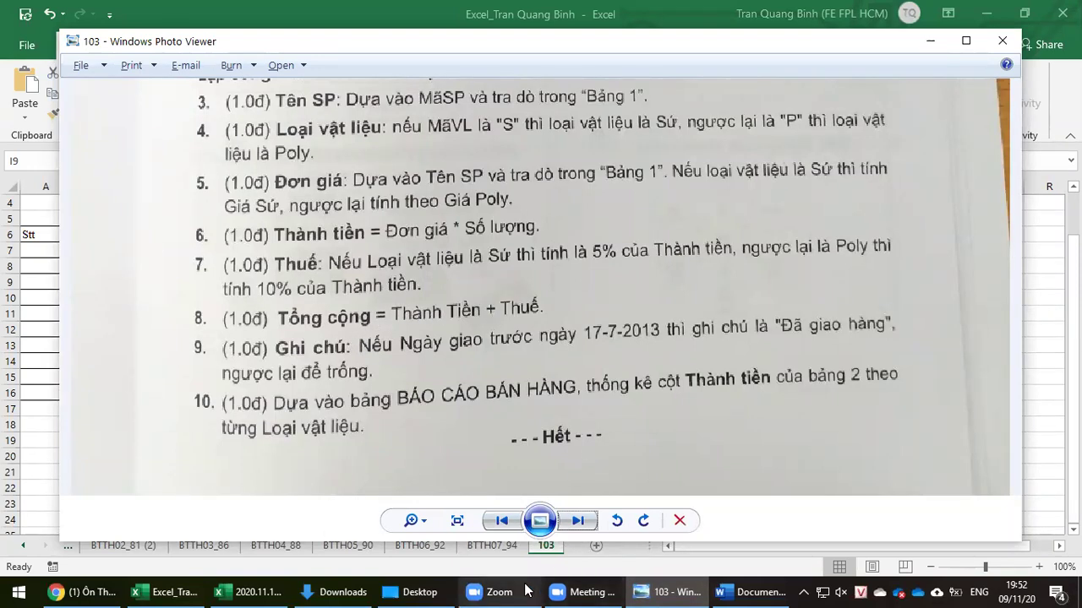
click(169, 591)
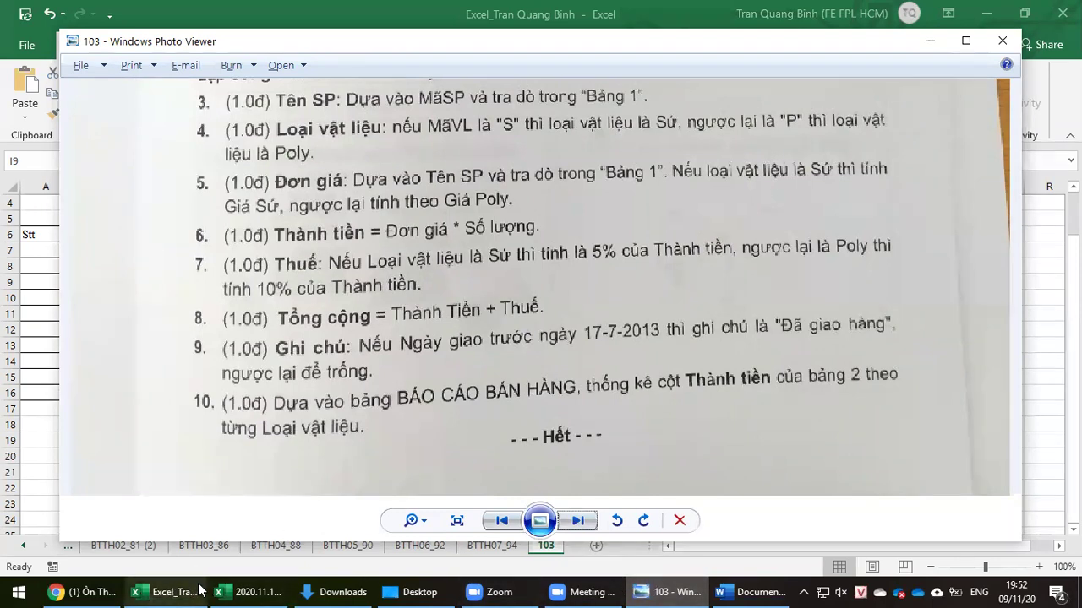
text(=)
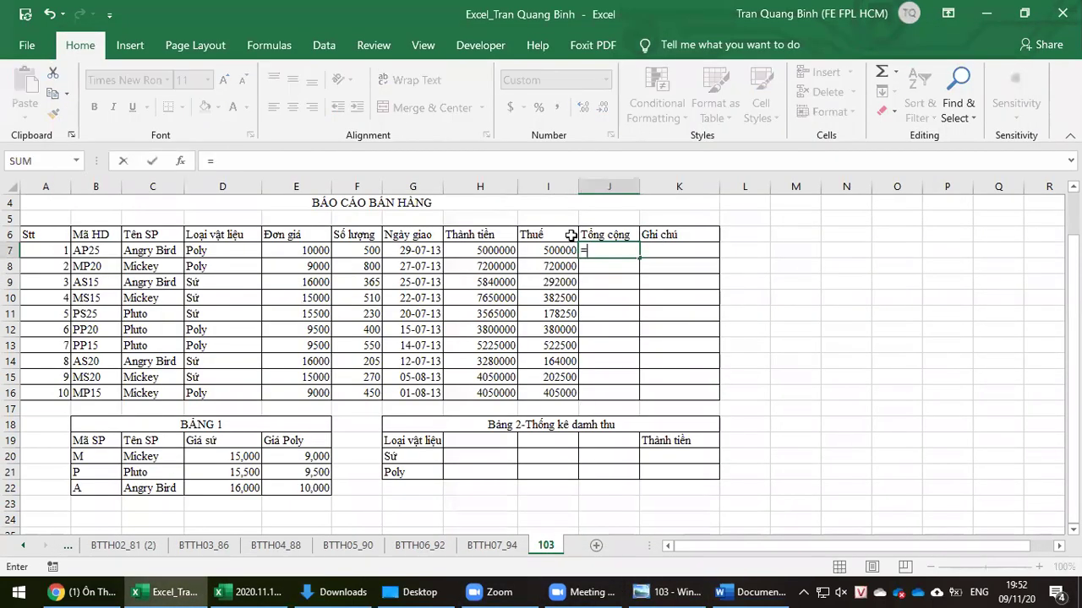
click(488, 249)
text(+)
click(541, 250)
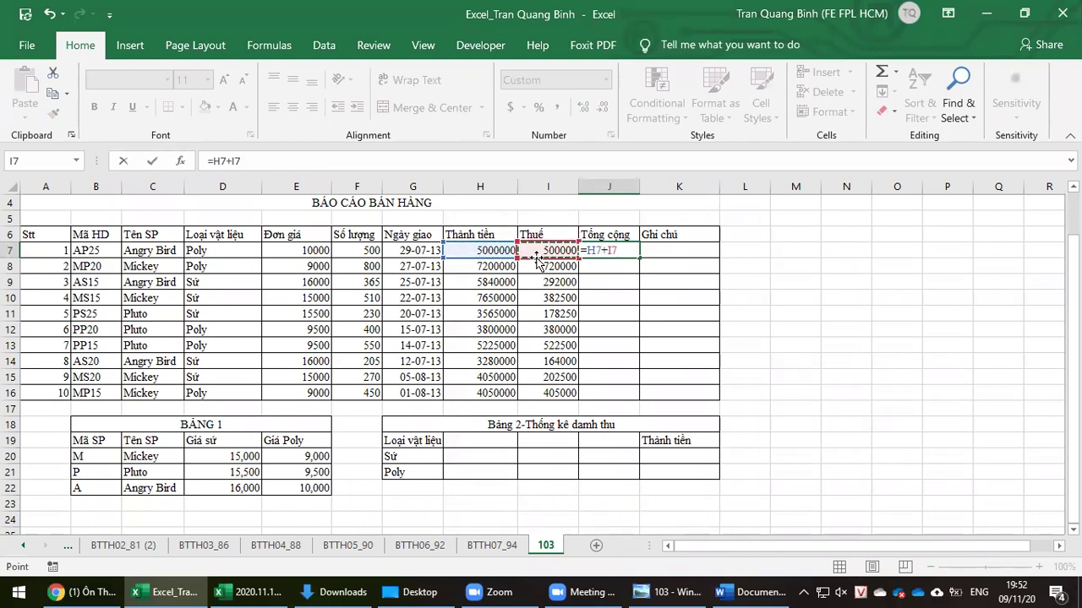
key(Return)
Change the number format of J7 to General and fill its formula down the Tổng cộng column to J16.
click(609, 250)
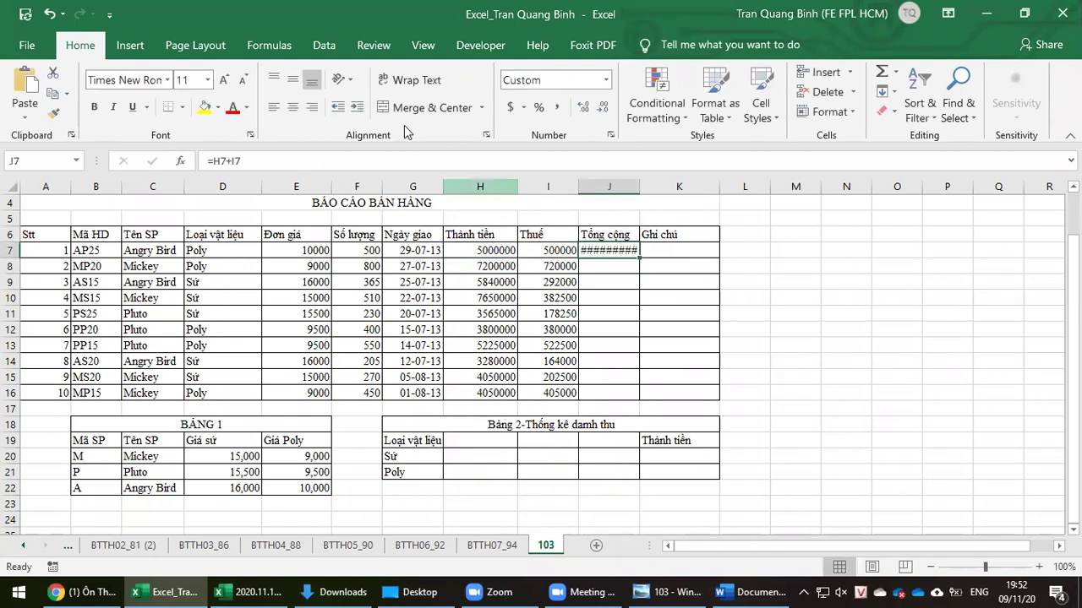
click(606, 80)
click(550, 105)
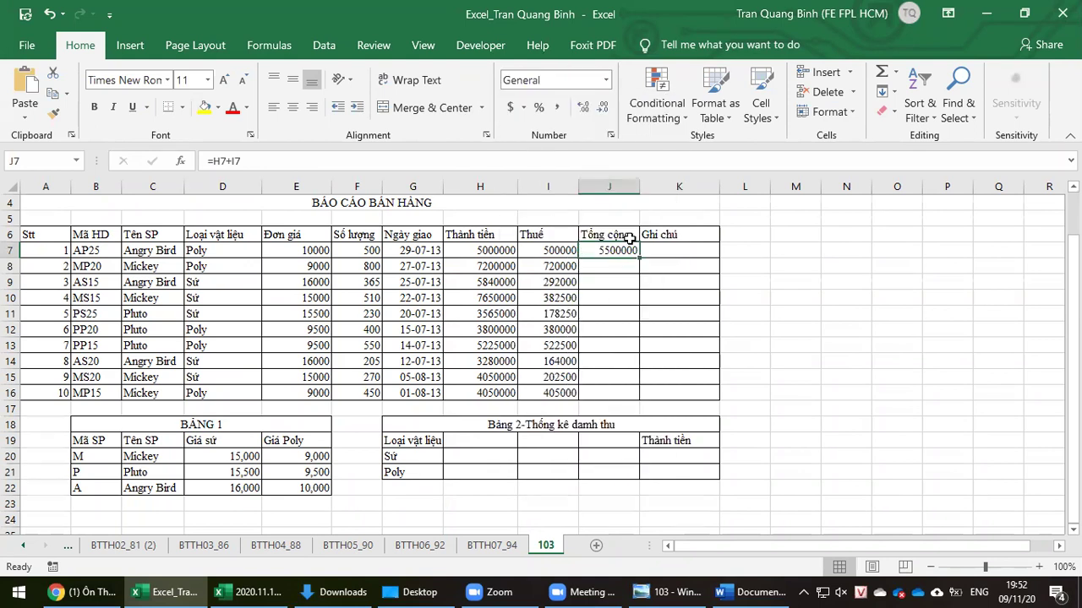
double_click(640, 256)
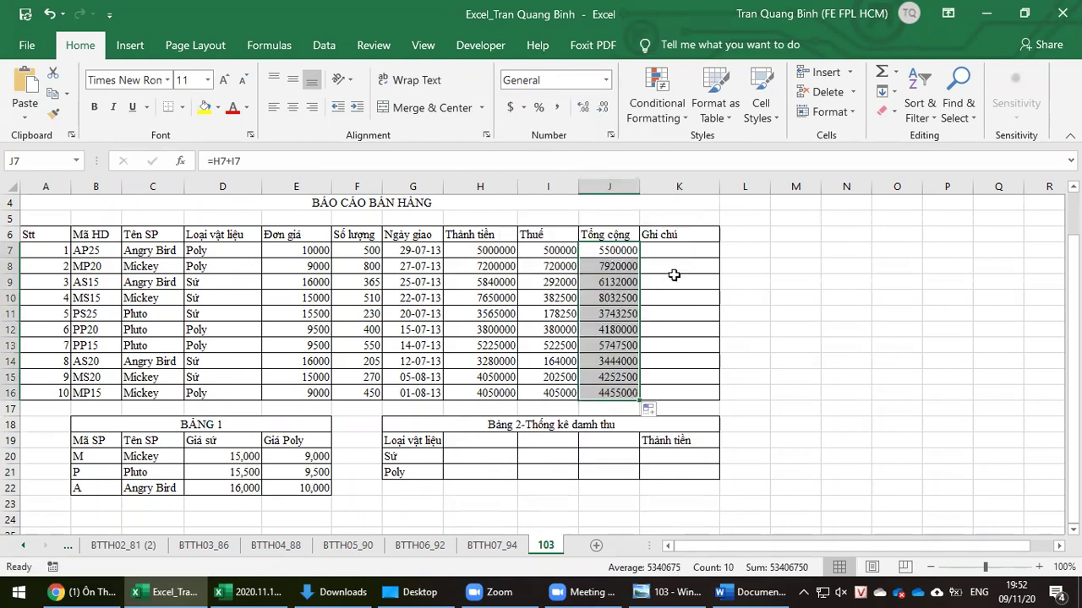
Read the Ghi chú rule in the exam image, widen column K slightly in Excel, and check the Ngày giao dates in G7 and G8.
click(683, 251)
key(alt+Tab)
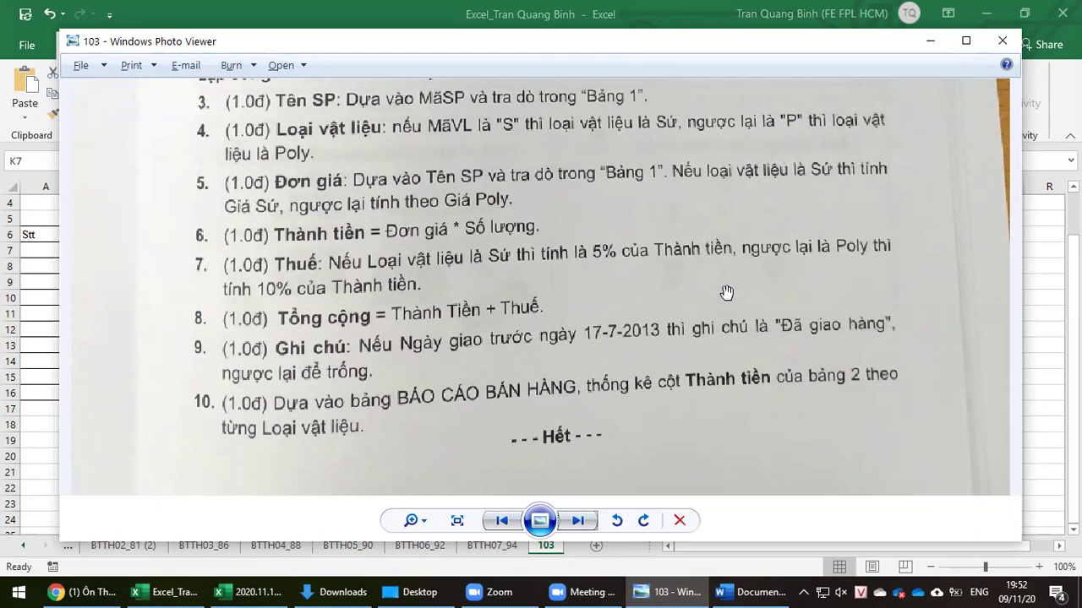
key(alt+Tab)
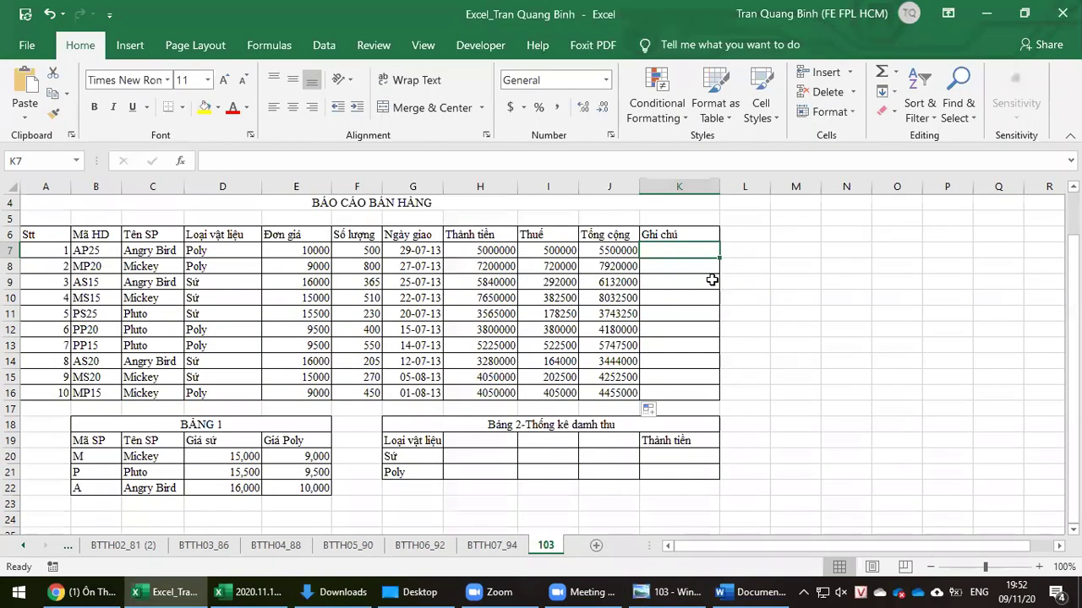
mouse_move(719, 187)
mouse_down()
mouse_move(740, 188)
mouse_move(720, 193)
mouse_up()
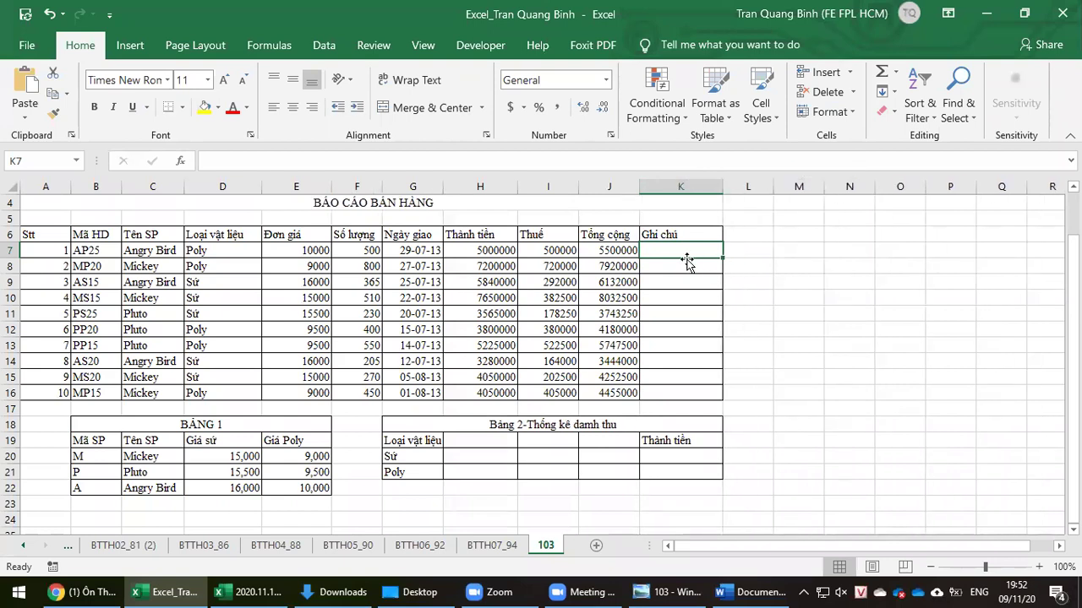
click(415, 253)
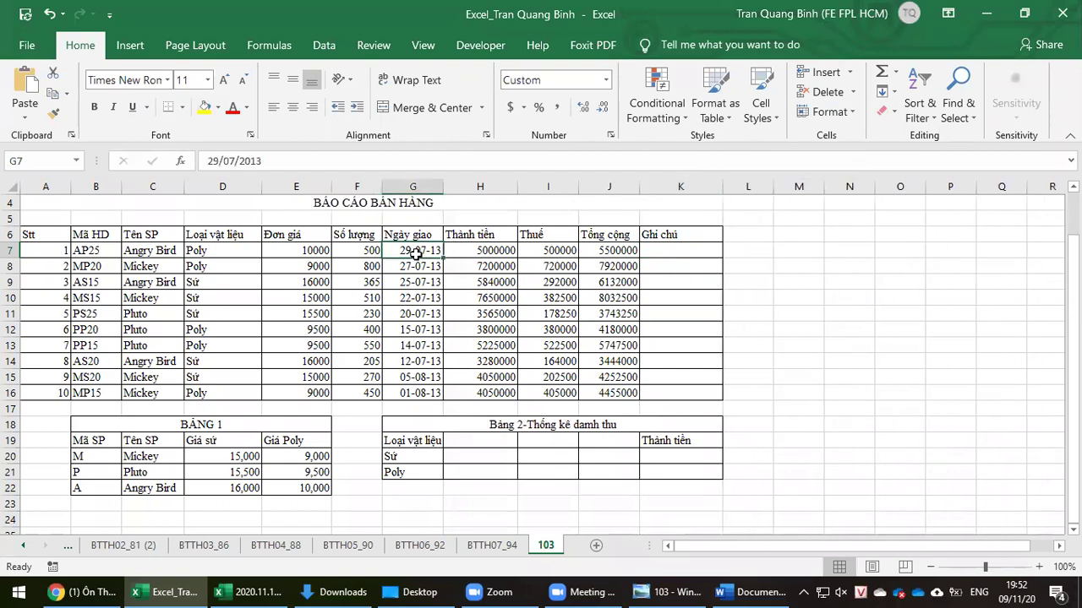
click(406, 267)
click(405, 250)
Start an IF formula in K7 testing whether G7 is less than the cut-off date, checking the Ghi chú rule in the exam image.
click(686, 251)
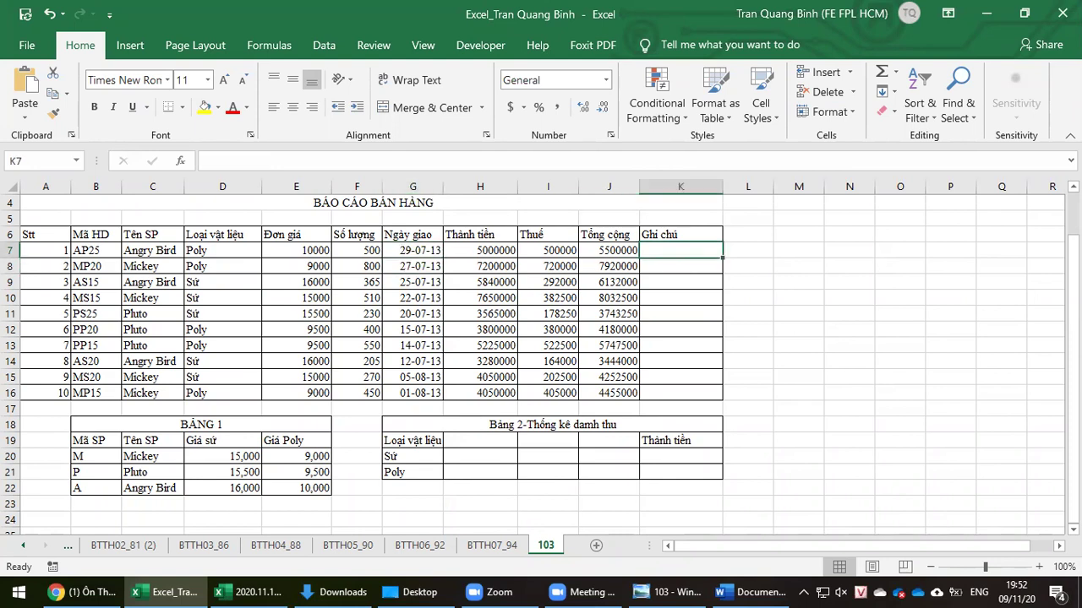
text(=)
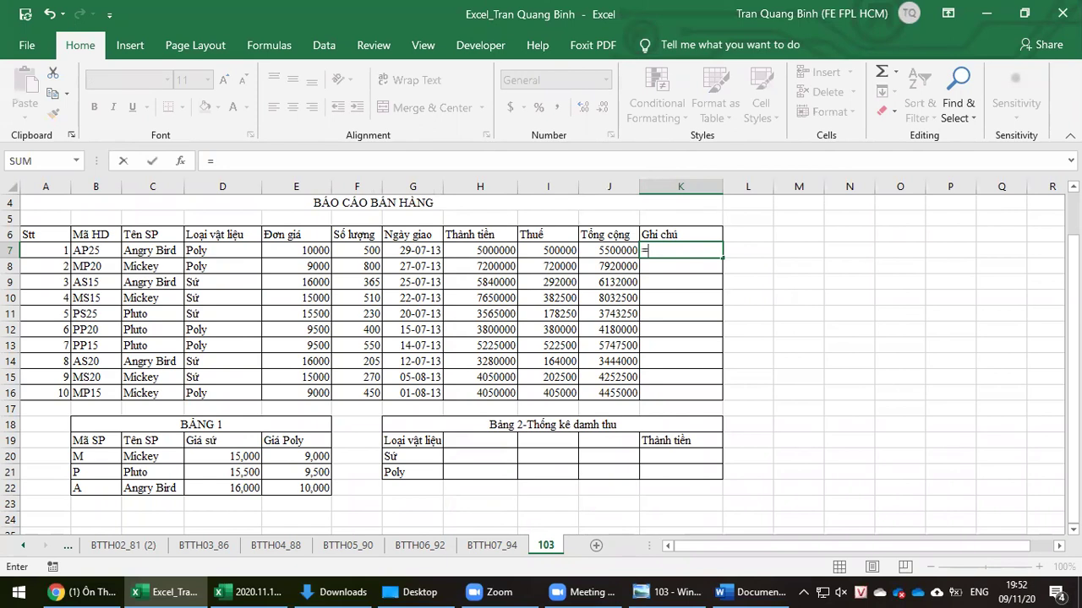
text(if()
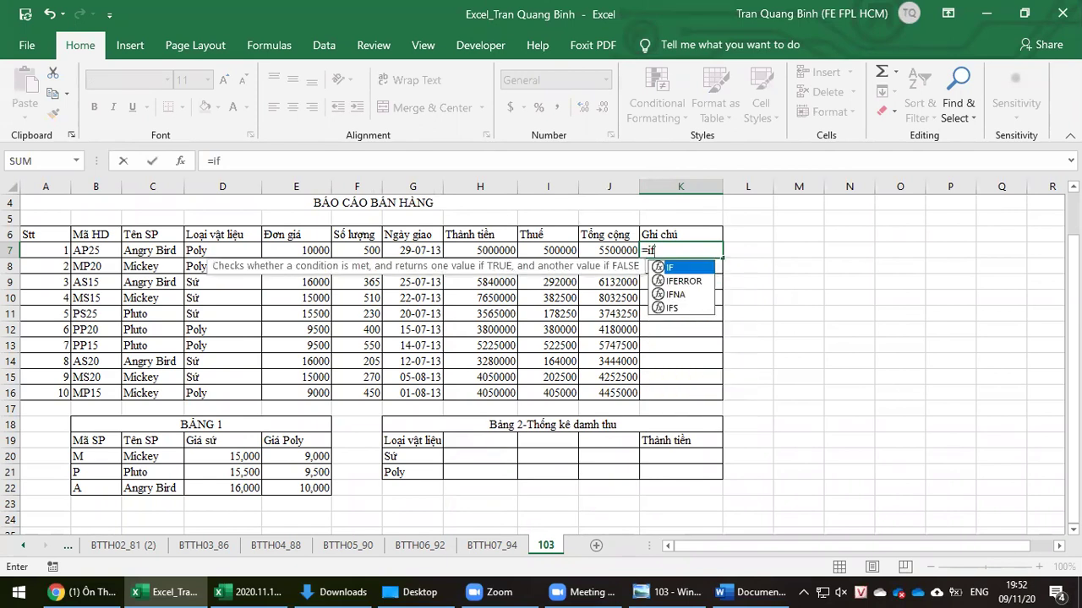
click(397, 255)
key(alt+Tab)
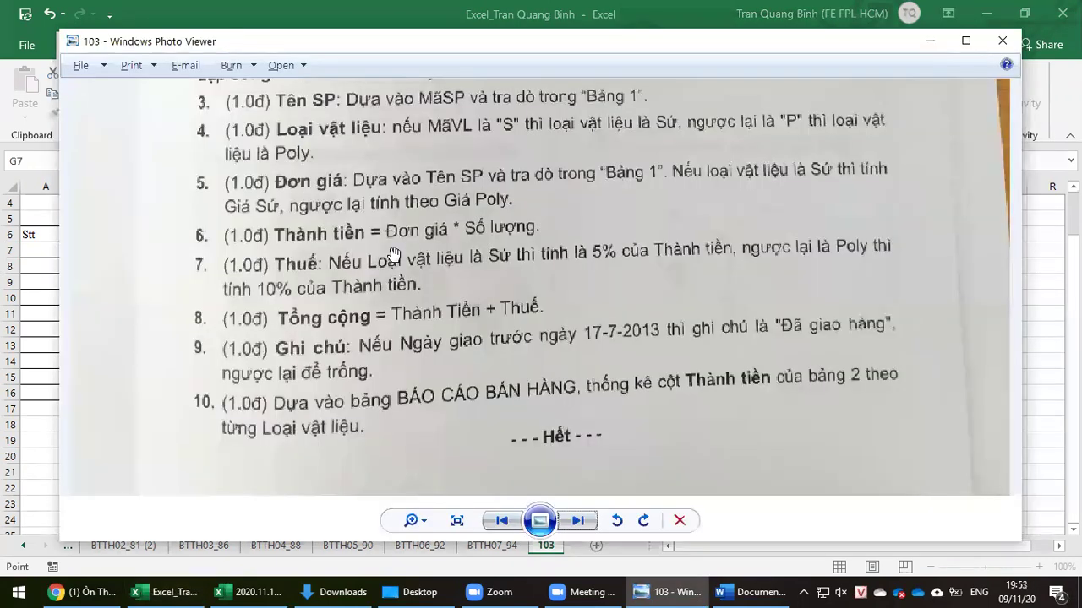
key(alt+Tab)
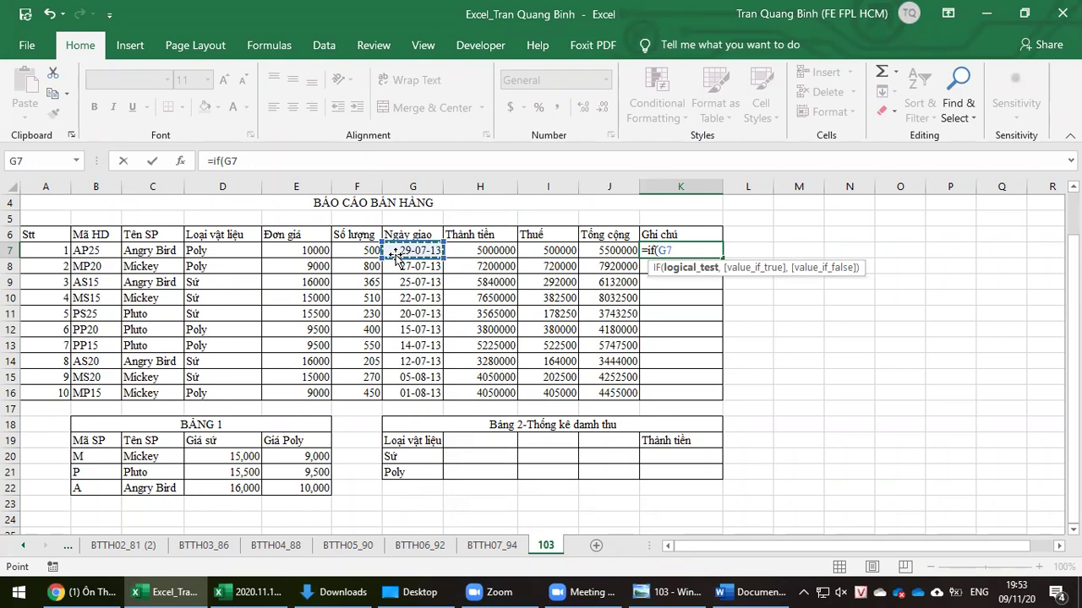
text(<)
key(alt+Tab)
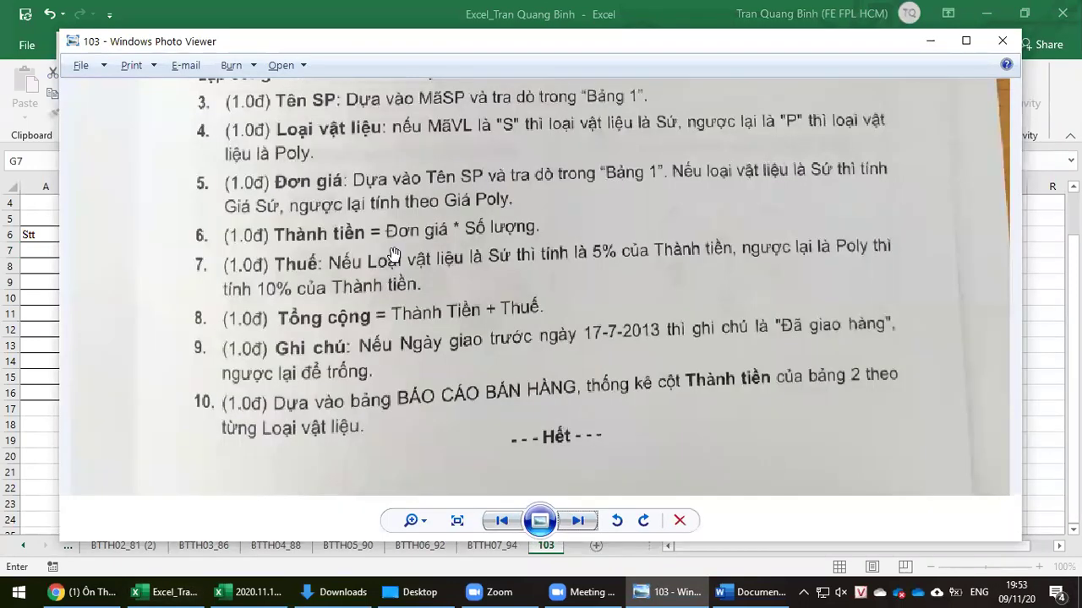
key(alt+Tab)
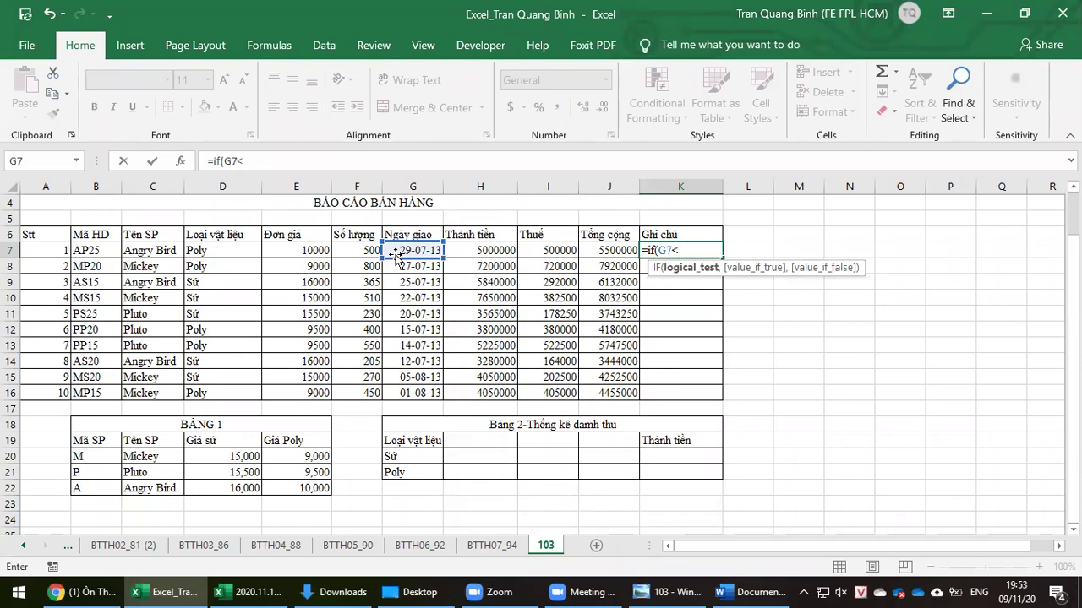
Complete the K7 formula as =if(G7<#17/07/2013#,"Đã giao hàng","") and try to enter it.
text(#1)
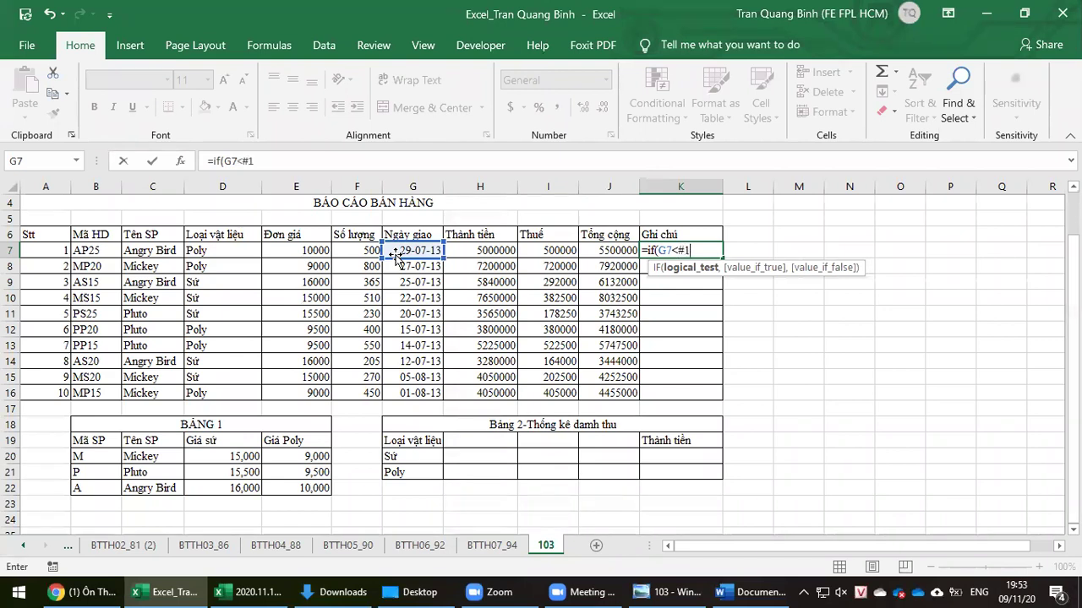
text(7/07/201)
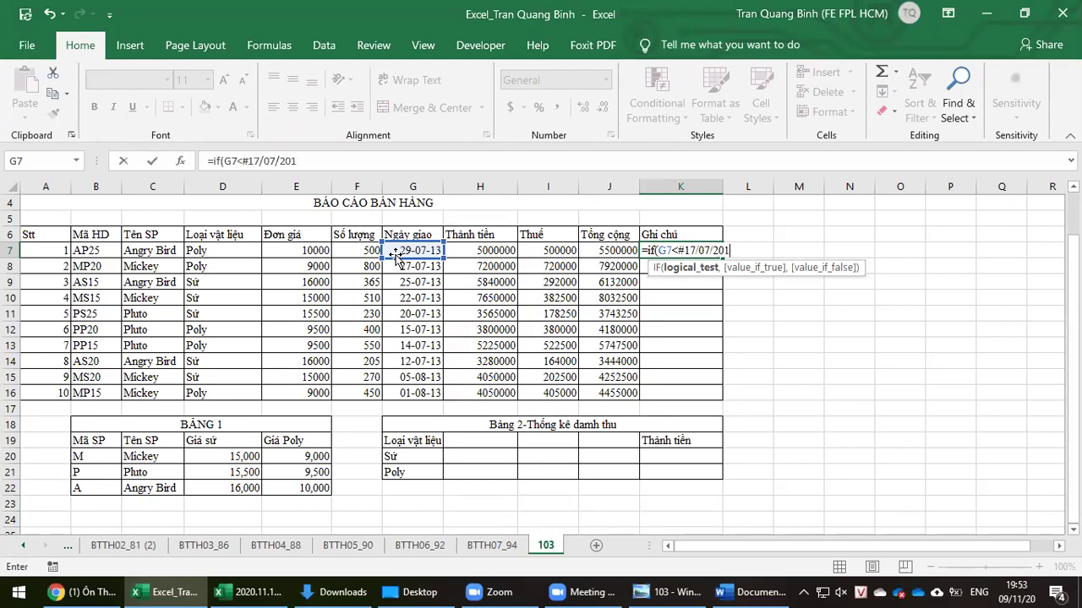
text(3#,)
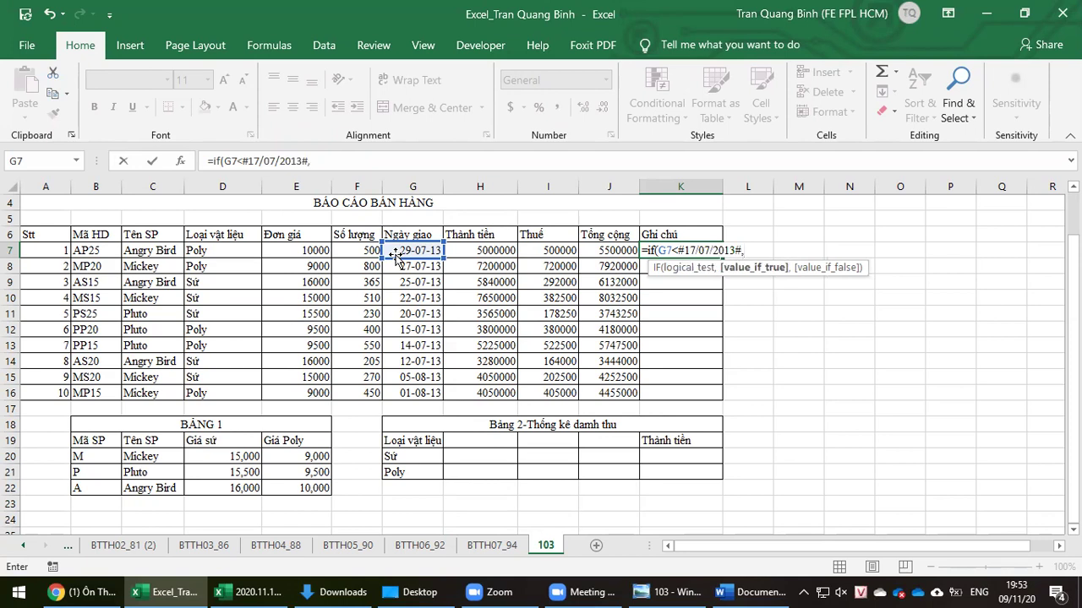
text("Đã giao hanh)
key(BackSpace)
text(gf)
text(",)
text("")
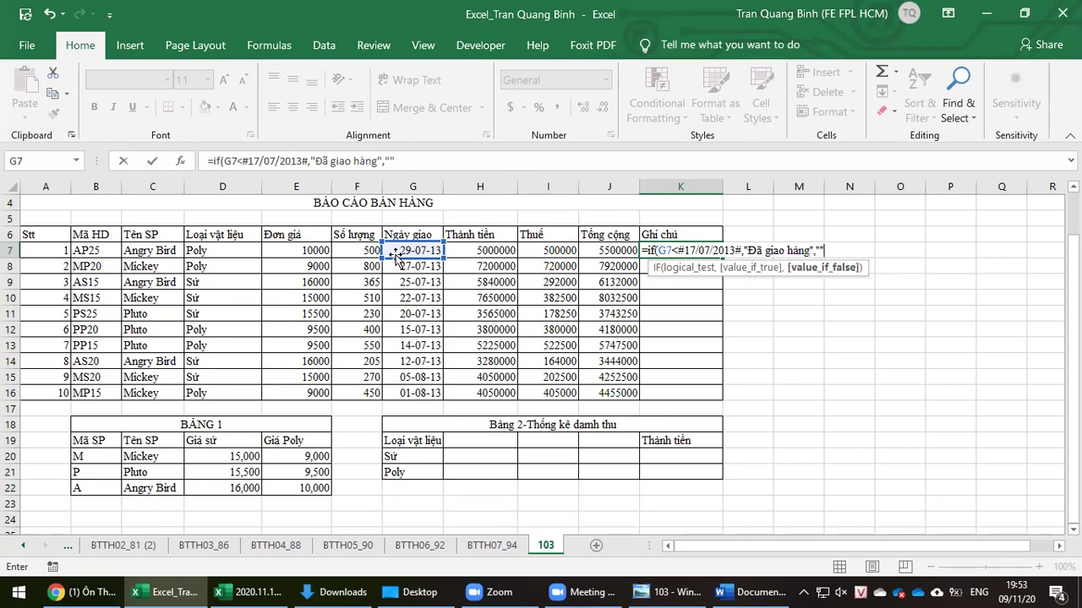
text())
key(Return)
key(Return)
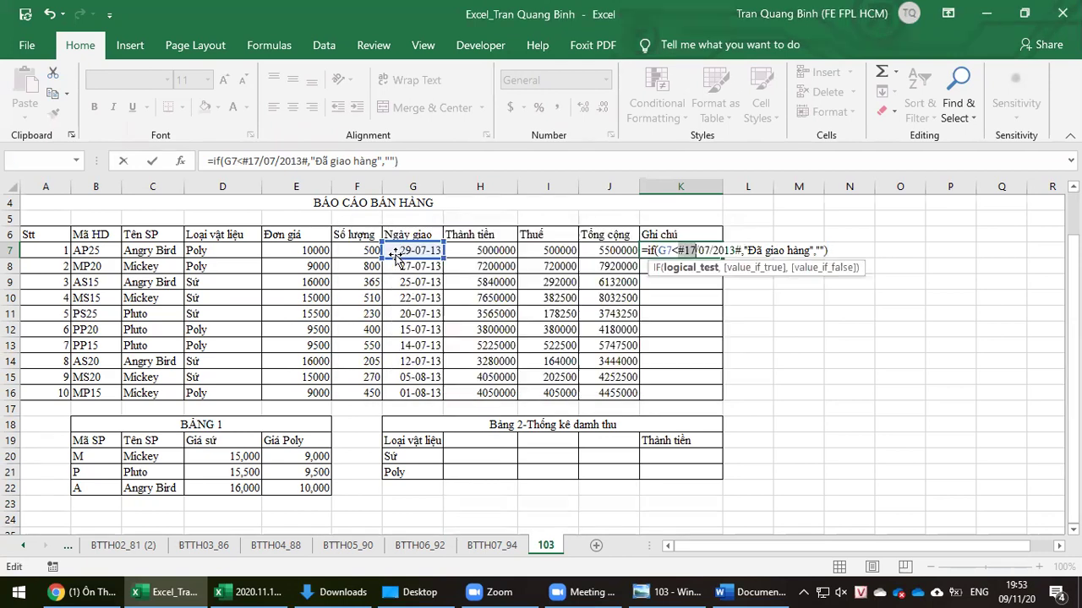
Select the date literal #17/07/2013# inside the K7 formula.
key(Left)
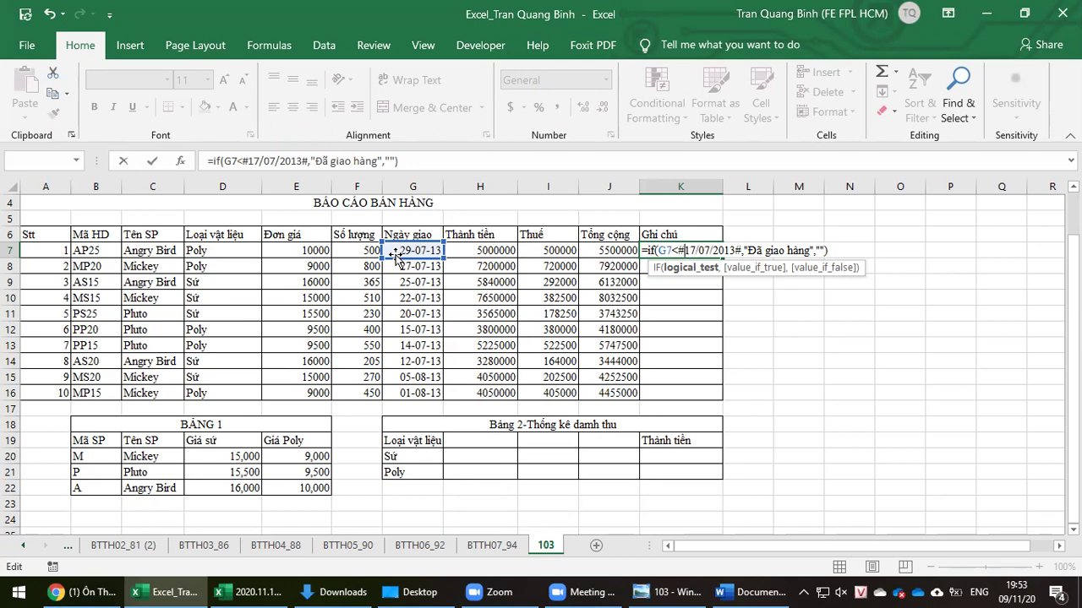
key(Right)
key(Right)
key(Right)
key(Right)
key(Right)
key(Right)
key(Right)
key(shift+Left)
key(shift+Left)
key(shift+Left)
key(shift+Left)
key(shift+Left)
key(shift+Left)
key(shift+Left)
key(shift+Left)
key(shift+Left)
key(shift+Left)
key(shift+Left)
key(shift+Left)
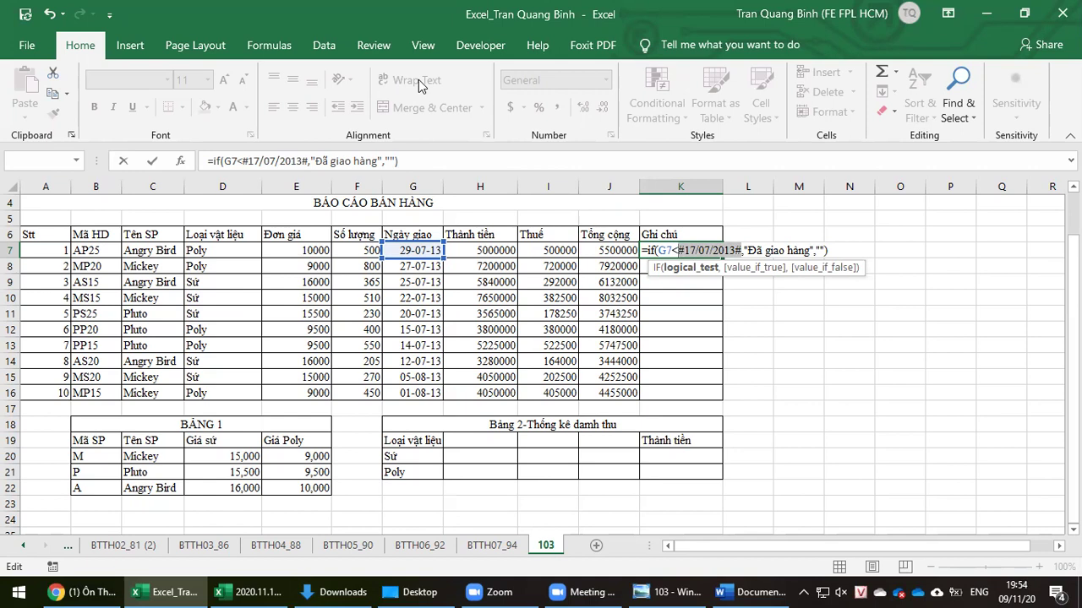
Switch to Chrome and search Google in a new tab for "so sánh ngày trong excel".
click(93, 591)
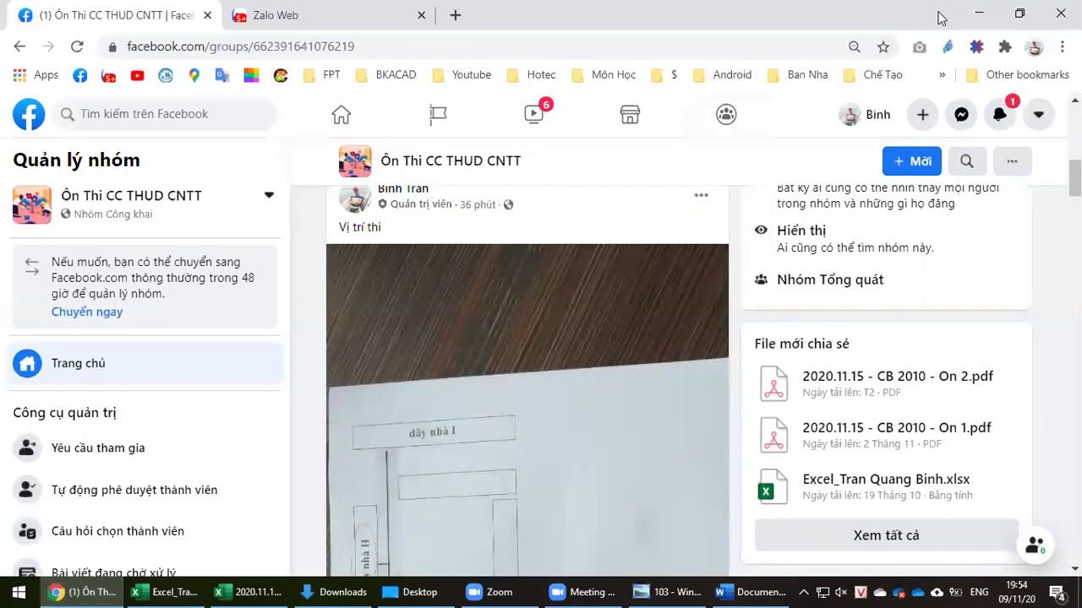
click(456, 25)
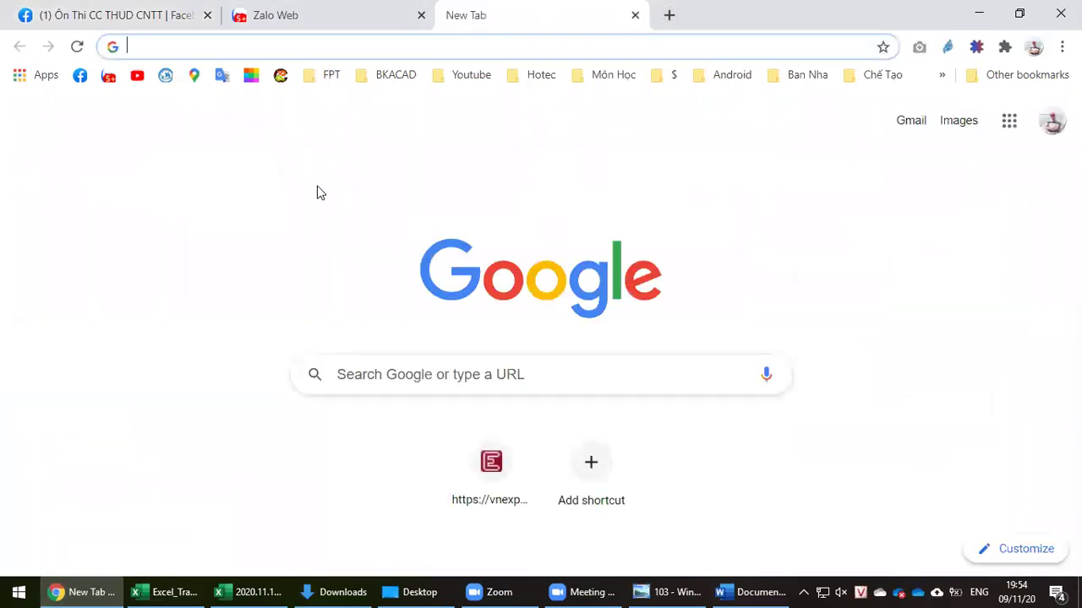
text(so sánh)
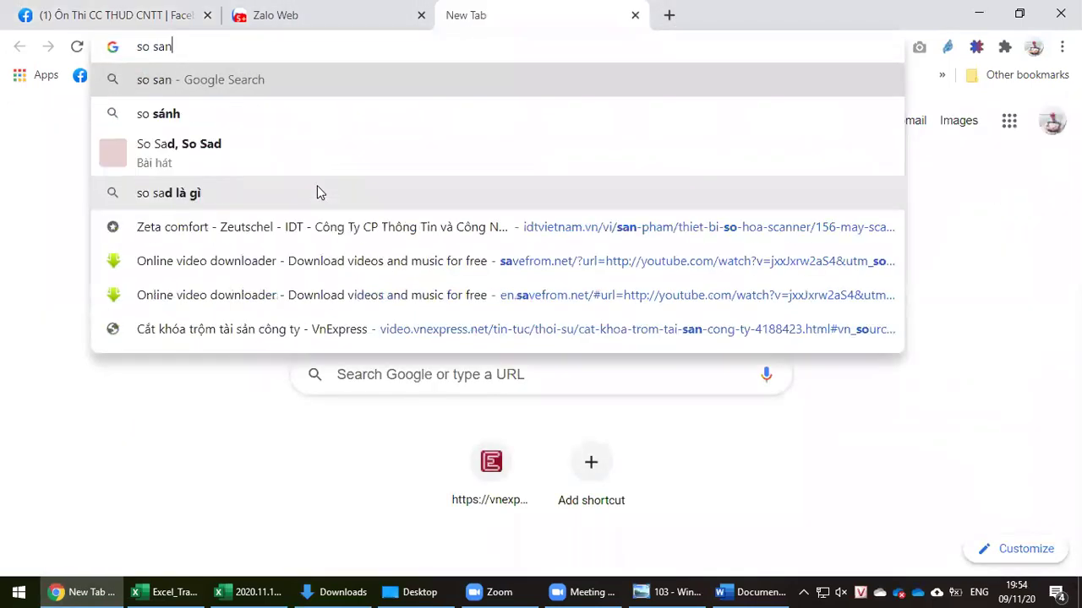
text( ngày trong)
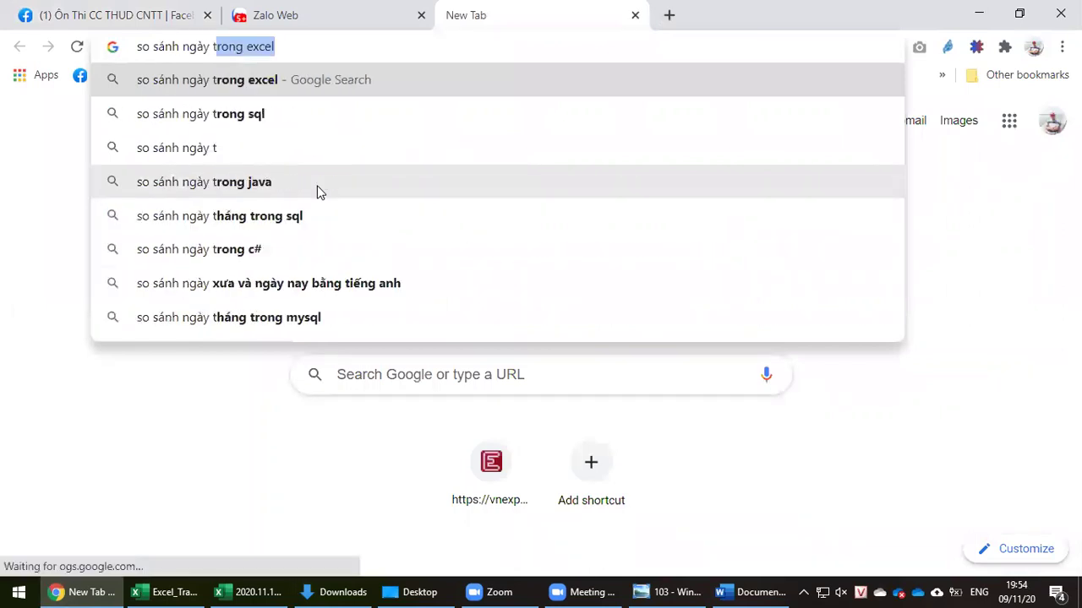
key(Return)
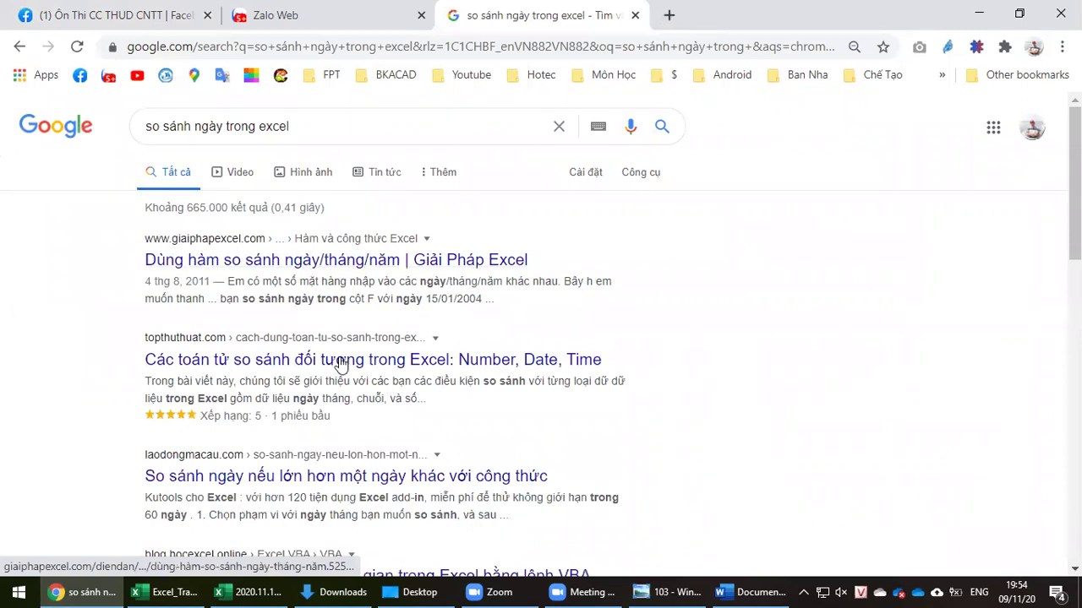
Open the topthuthuat.com article on comparison operators and the giaiphapexcel.com date comparison thread in separate new tabs.
right_click(411, 362)
click(473, 370)
right_click(373, 258)
click(413, 267)
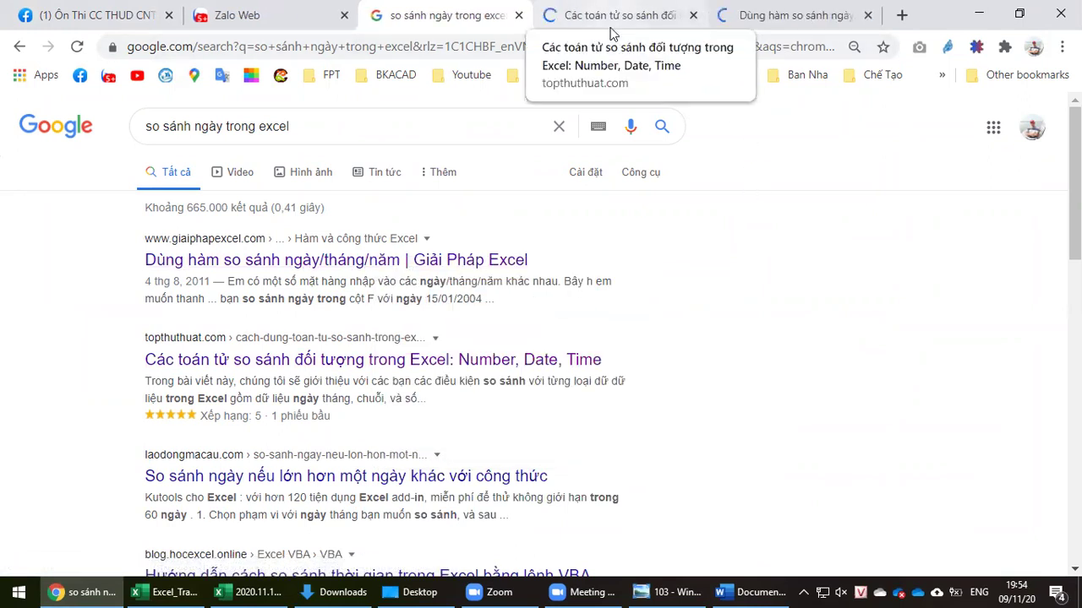
Read the topthuthuat.com article's sections on comparing numbers, dates and text in Excel.
click(611, 34)
scroll(612, 432, down, 4)
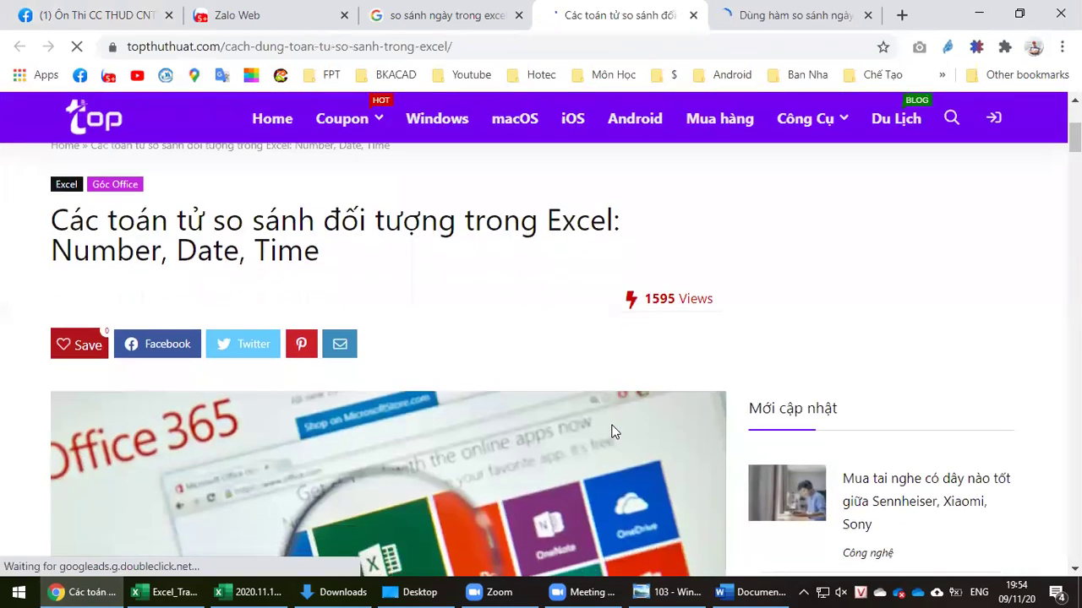
scroll(612, 432, down, 9)
scroll(613, 432, up, 3)
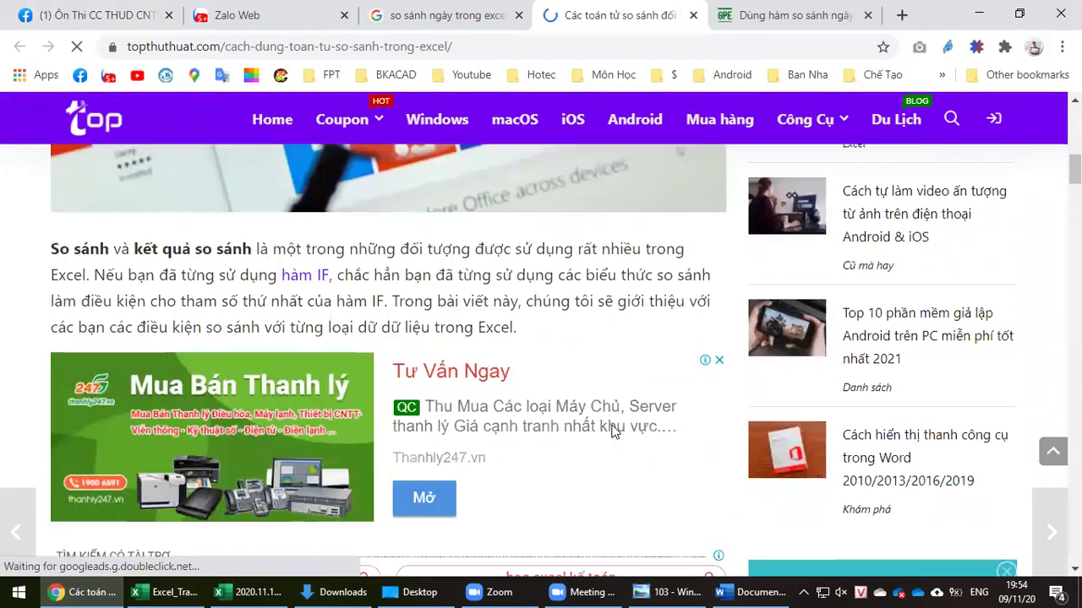
scroll(613, 432, down, 10)
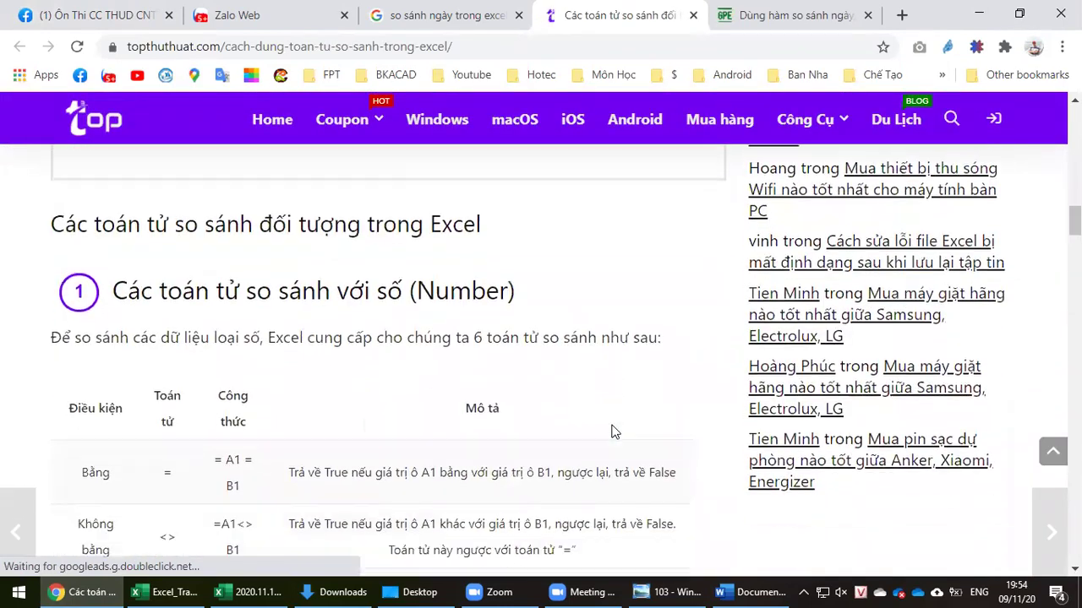
scroll(612, 432, down, 3)
scroll(613, 432, down, 4)
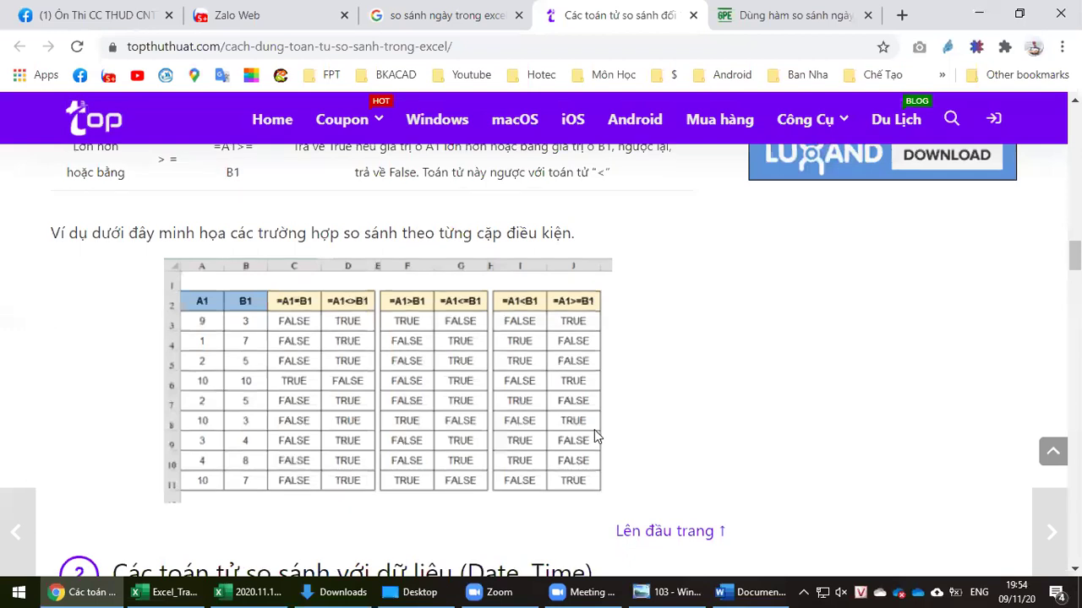
scroll(613, 431, down, 4)
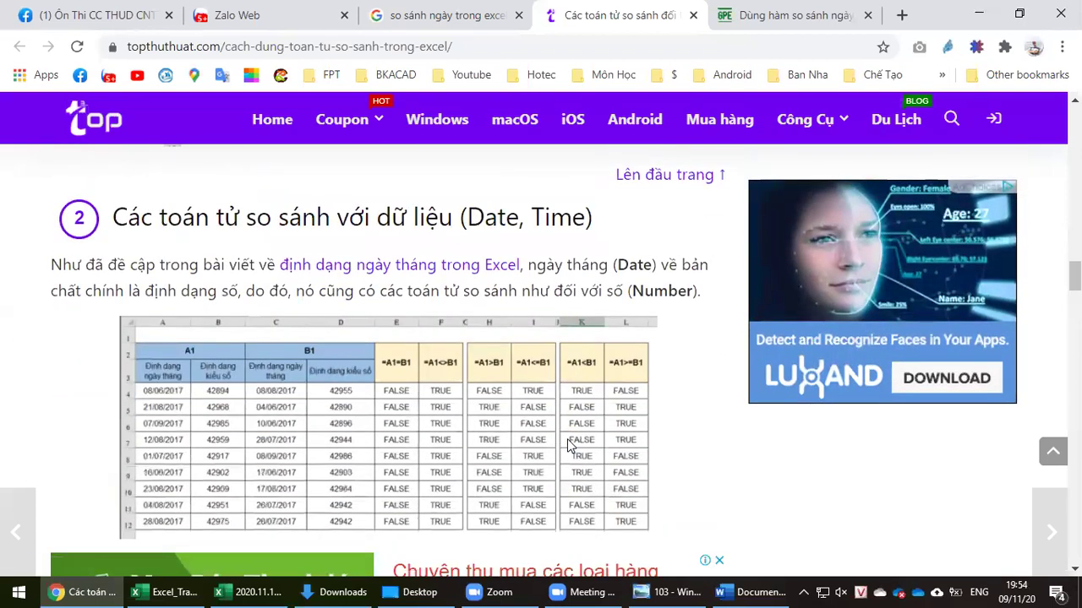
scroll(566, 449, down, 3)
scroll(566, 448, up, 2)
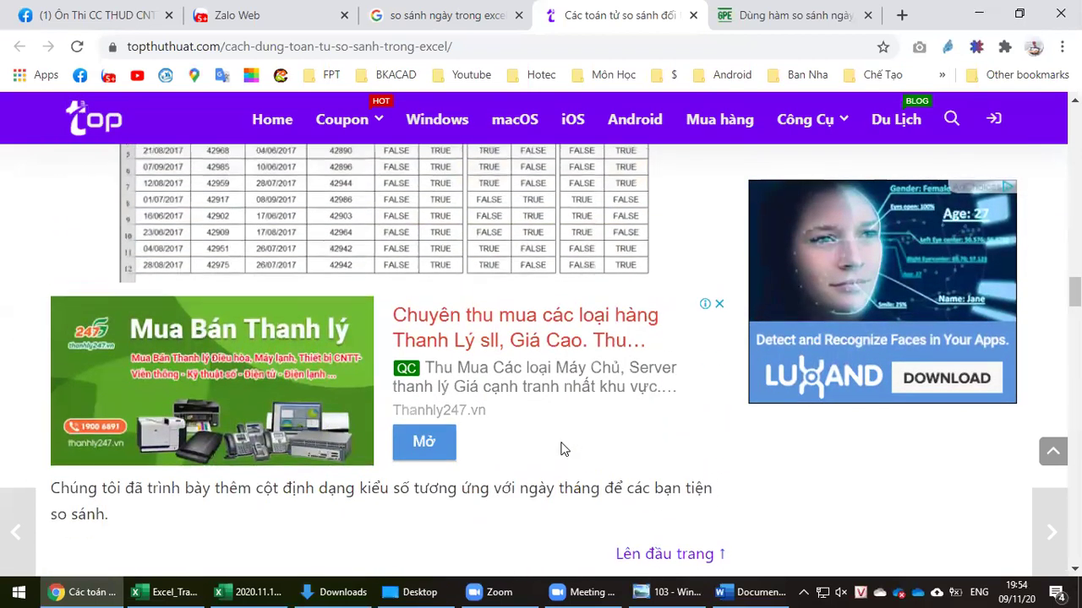
scroll(565, 449, down, 5)
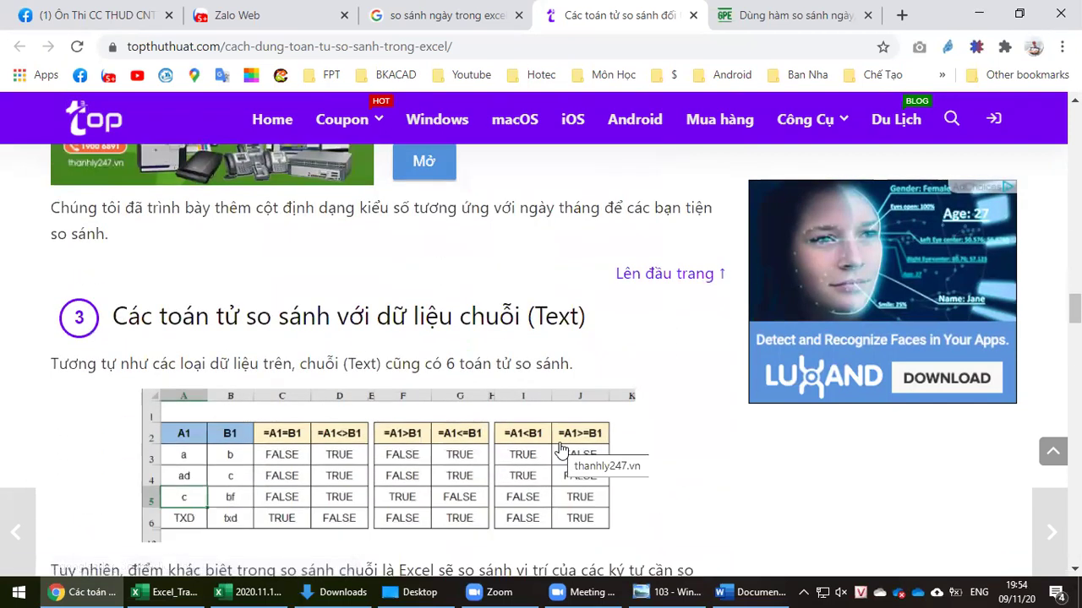
scroll(561, 449, up, 7)
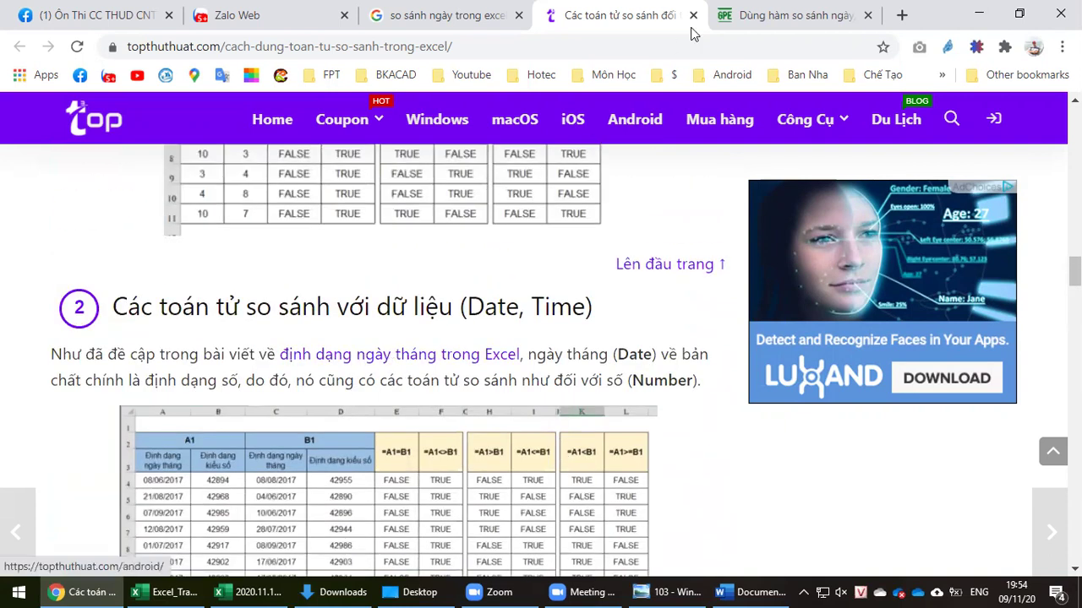
Examine the replies in the giaiphapexcel.com thread for a date comparison formula, highlighting date(2004,1,15) in the second post.
click(748, 19)
scroll(494, 456, down, 3)
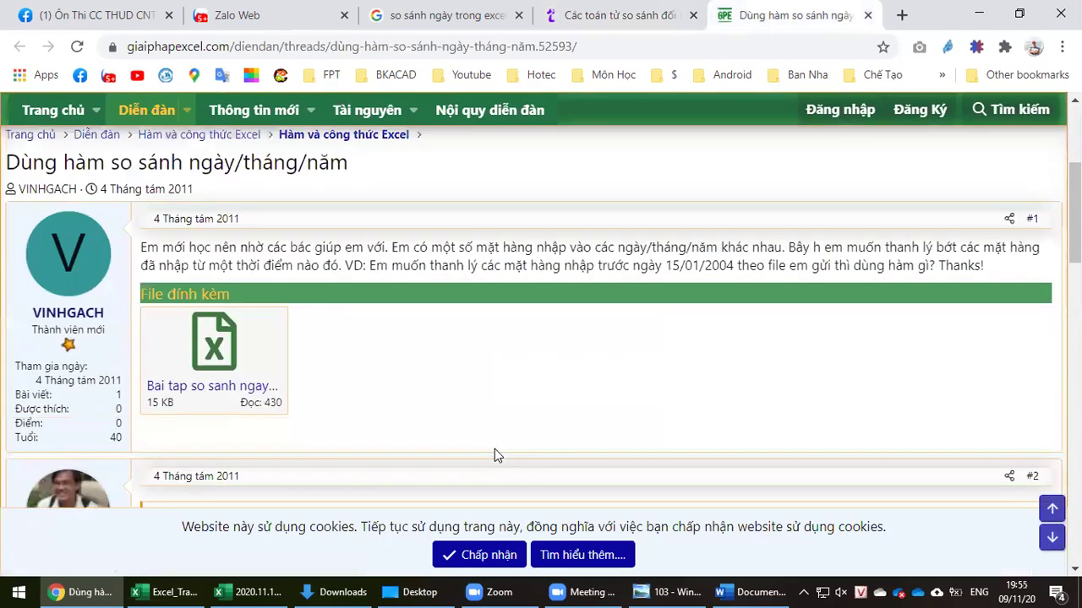
scroll(494, 455, down, 4)
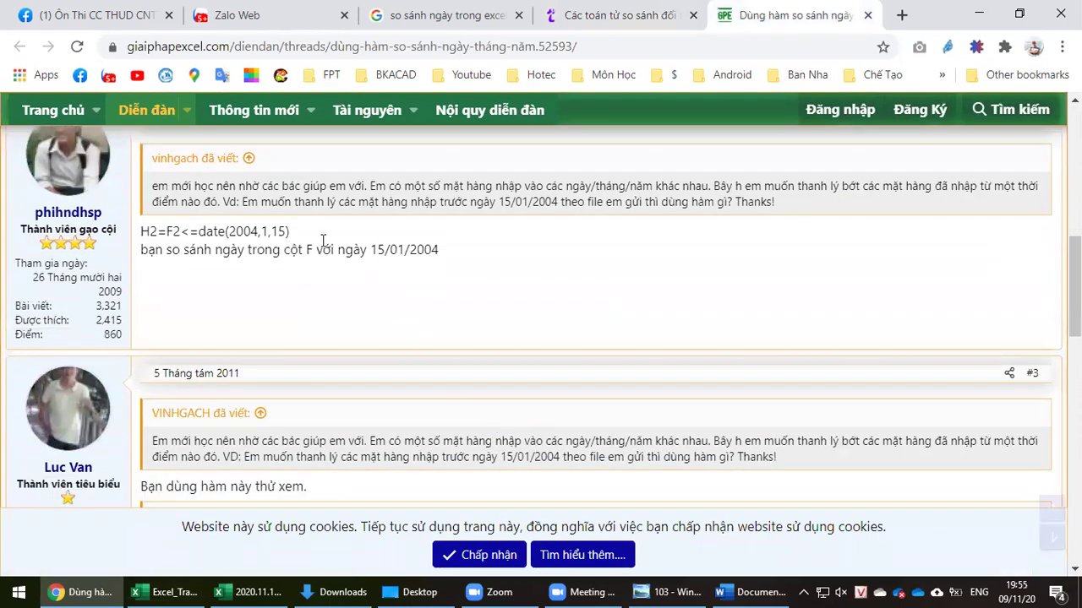
scroll(319, 240, up, 2)
scroll(319, 235, up, 1)
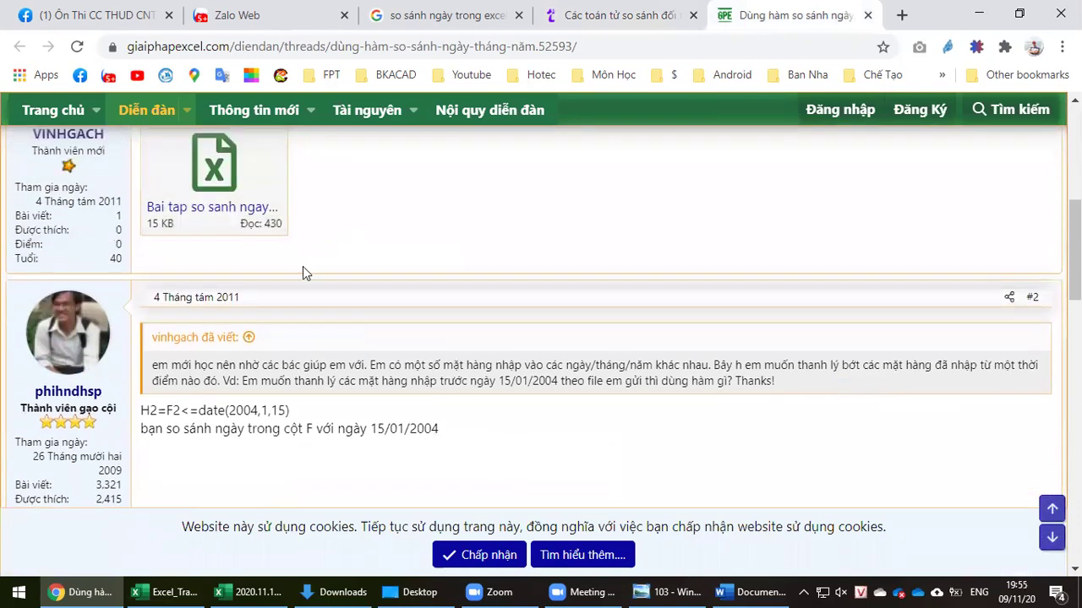
drag(200, 411, 294, 414)
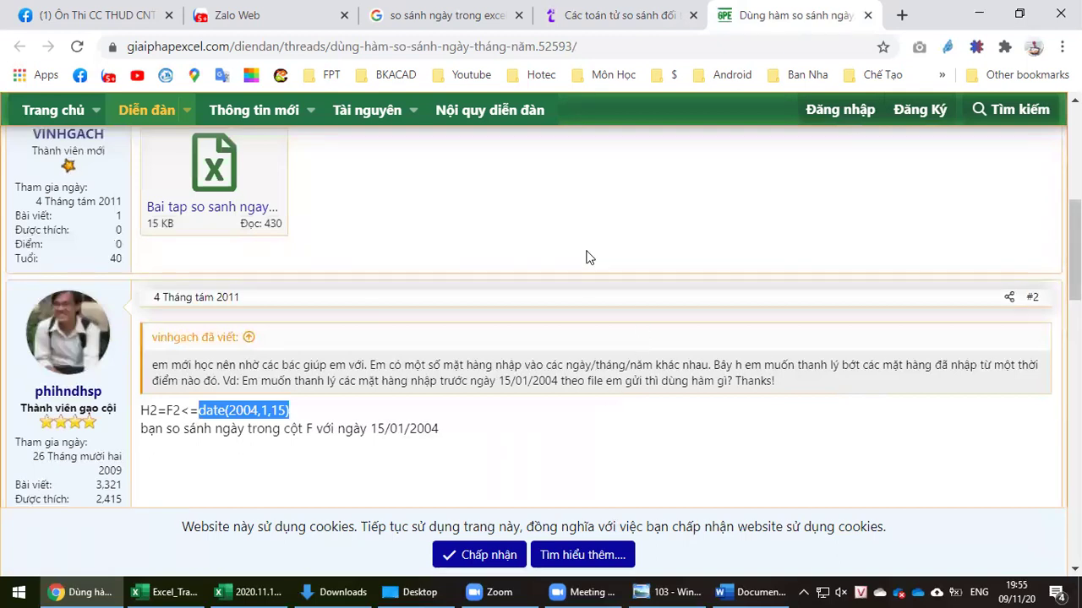
scroll(526, 440, down, 3)
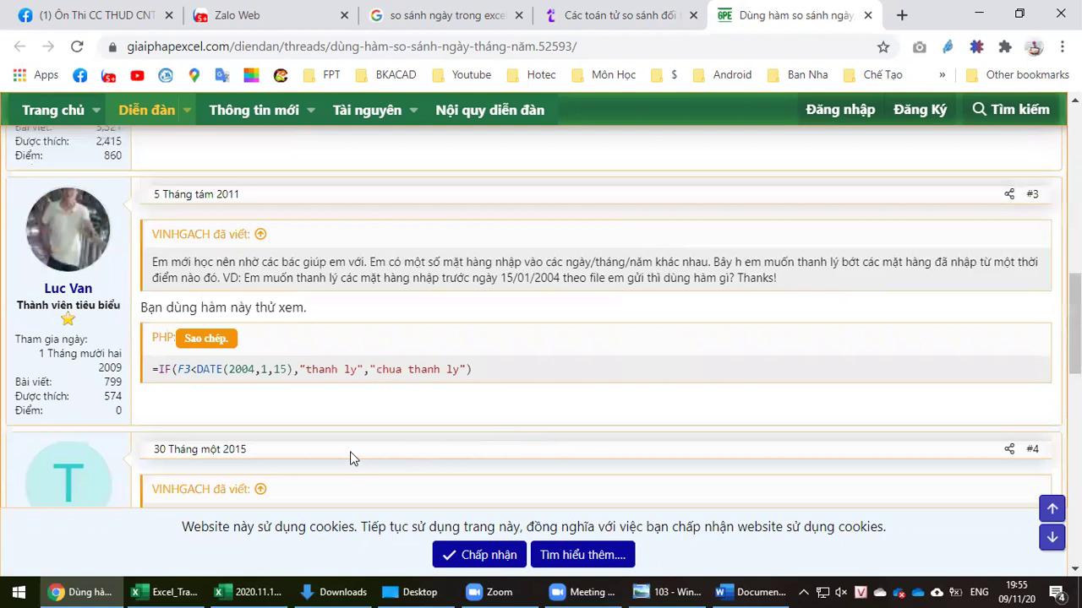
scroll(555, 449, down, 5)
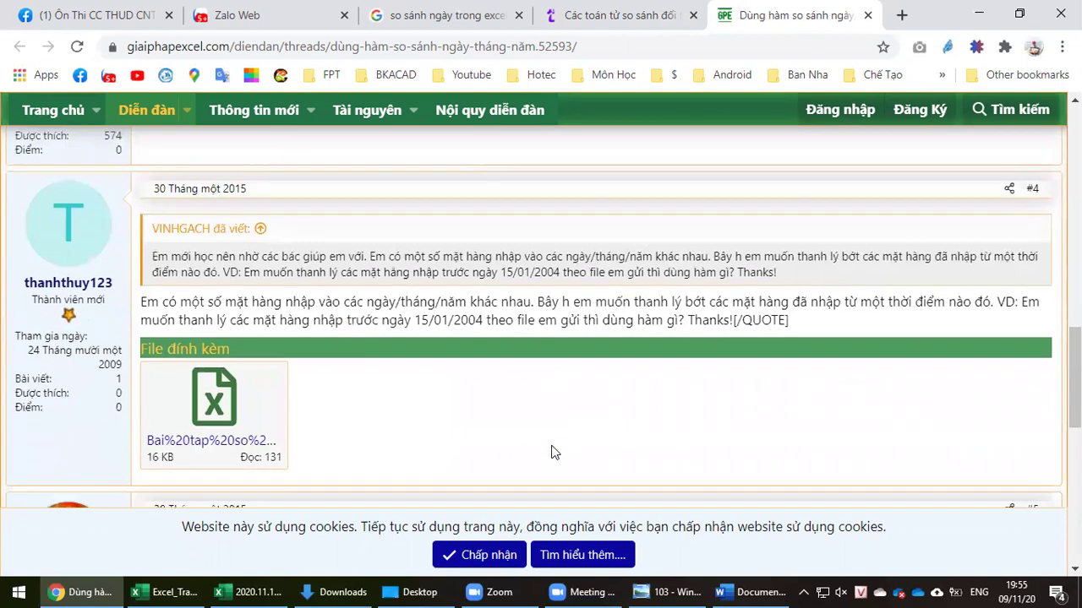
scroll(551, 453, down, 6)
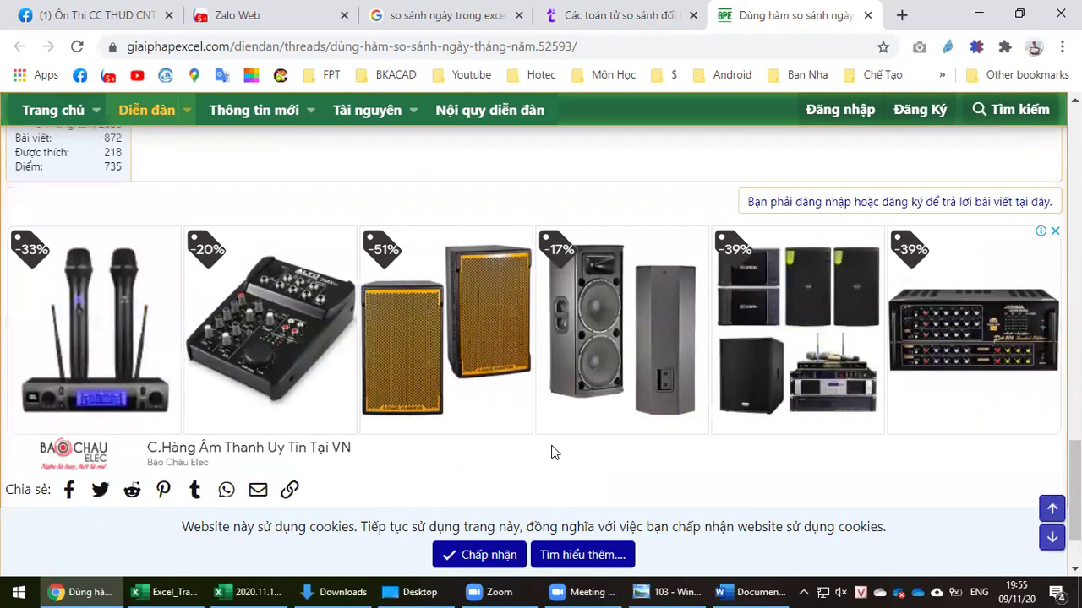
Check the remaining replies in the thread for an IF formula that compares a cell with a DATE value.
scroll(551, 453, up, 3)
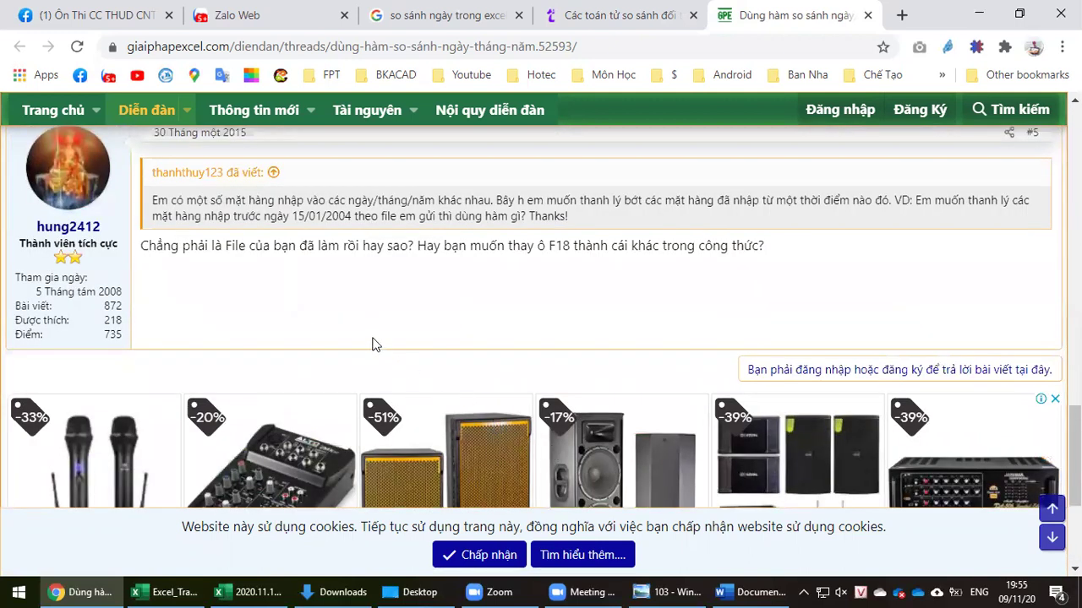
scroll(364, 334, up, 1)
scroll(359, 336, up, 9)
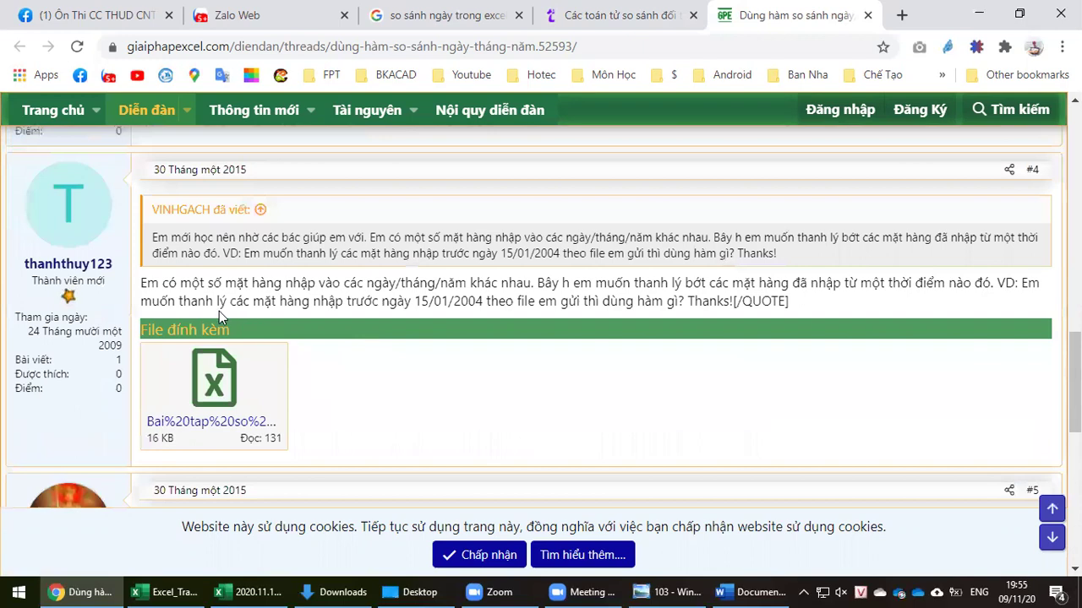
scroll(307, 296, up, 2)
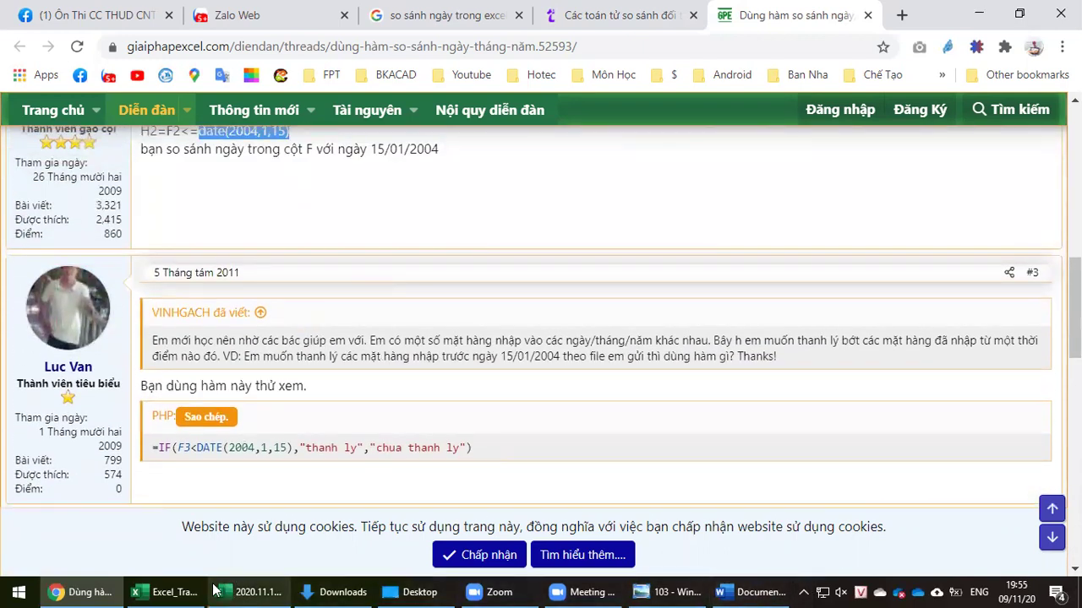
Switch back to Excel and replace #17/07/2013# in K7's IF formula with a DATE function, entering 2013 as the year.
click(166, 591)
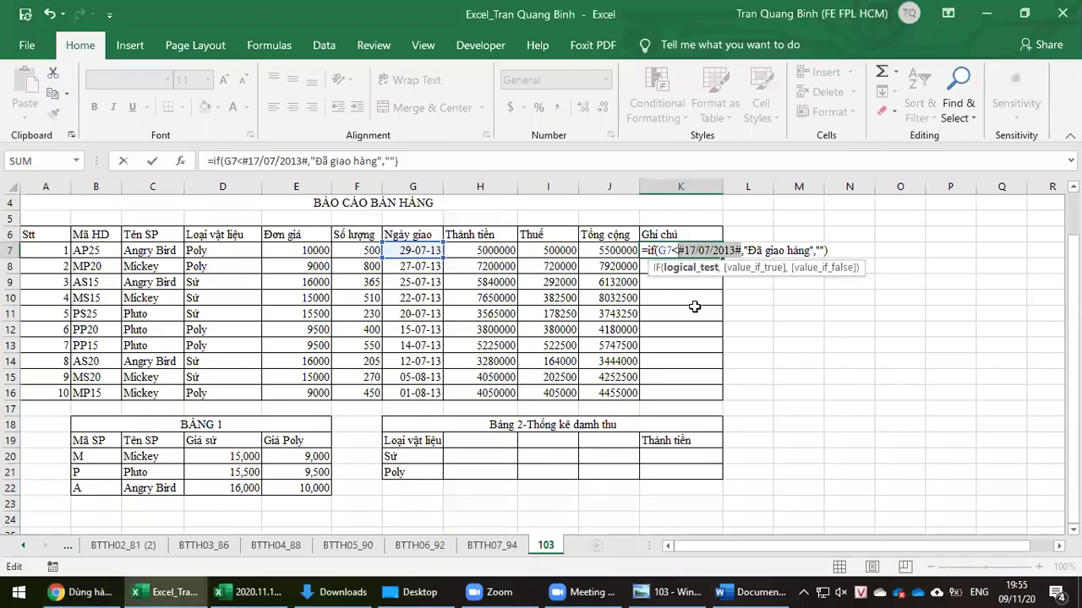
drag(678, 251, 745, 251)
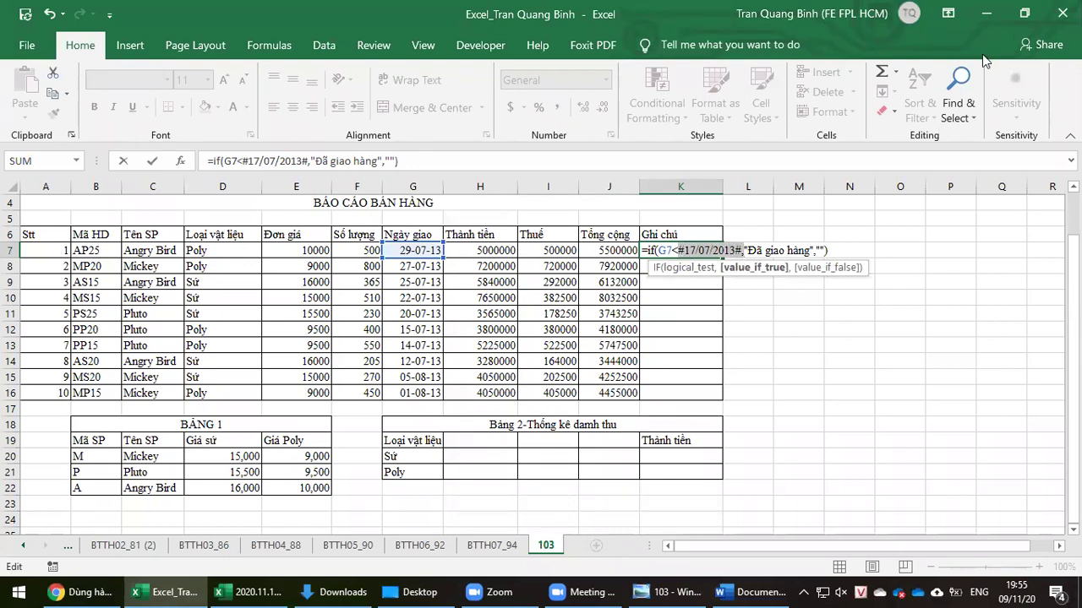
key(BackSpace)
text(date)
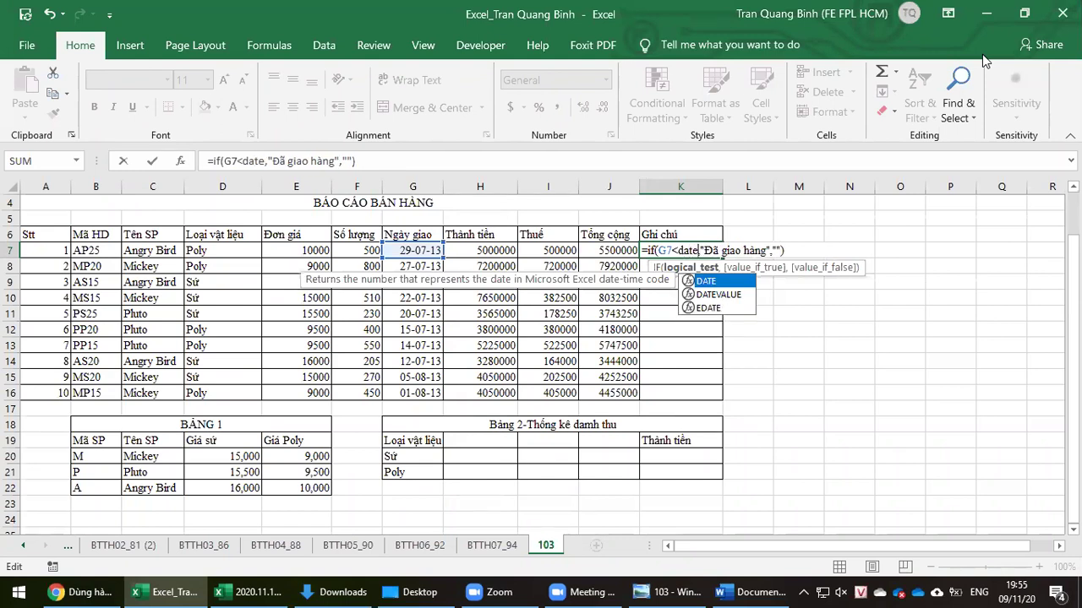
text(()
text(201)
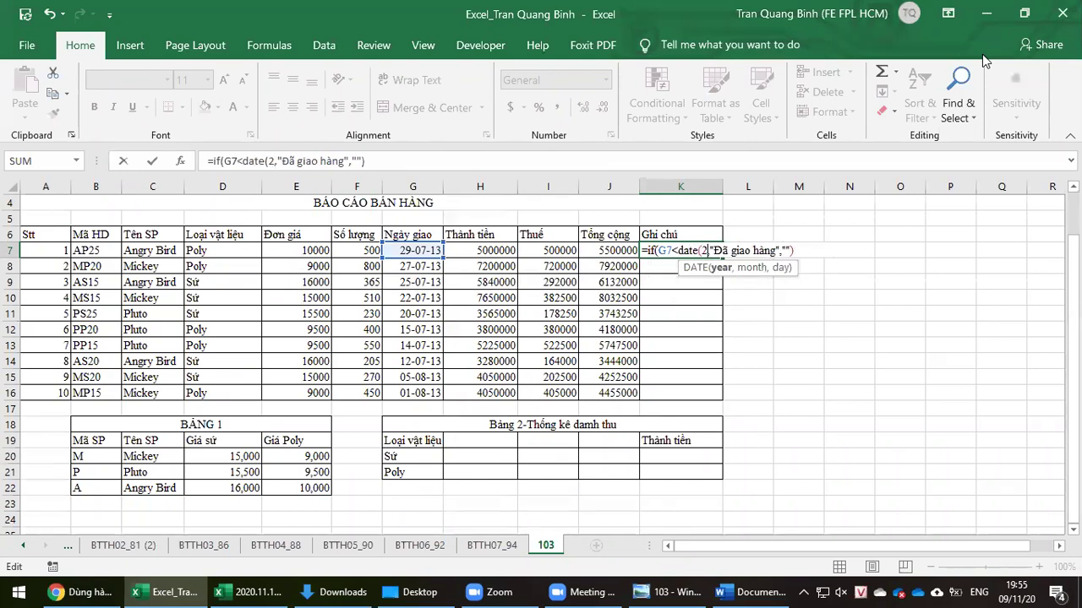
text(3.)
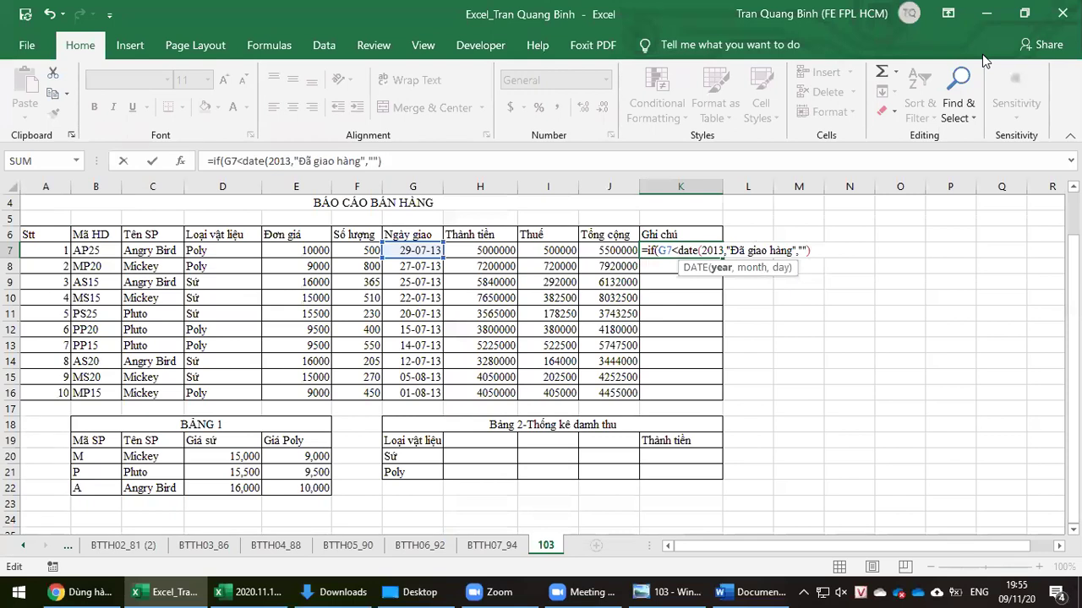
key(BackSpace)
text(,)
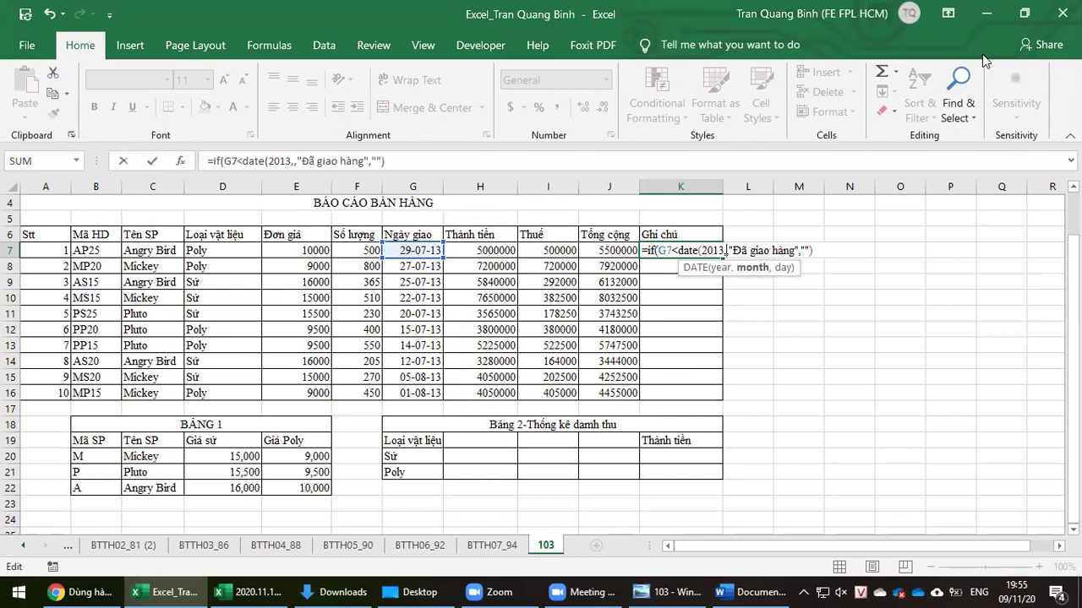
Check the cutoff date in question 9 of the exam photo and complete K7's DATE function with month 7 and day 17.
click(665, 591)
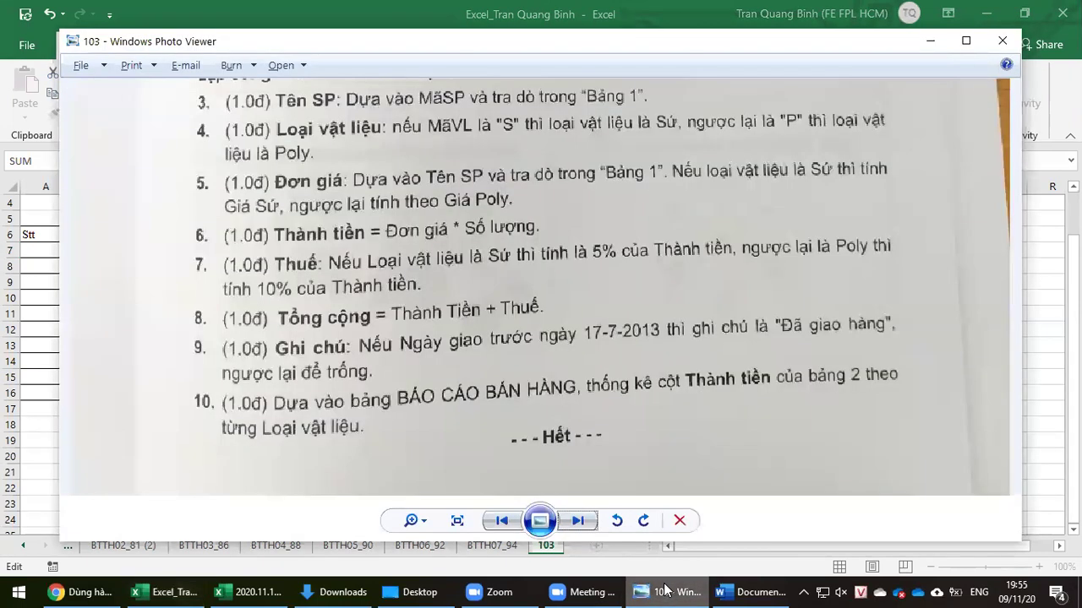
click(665, 591)
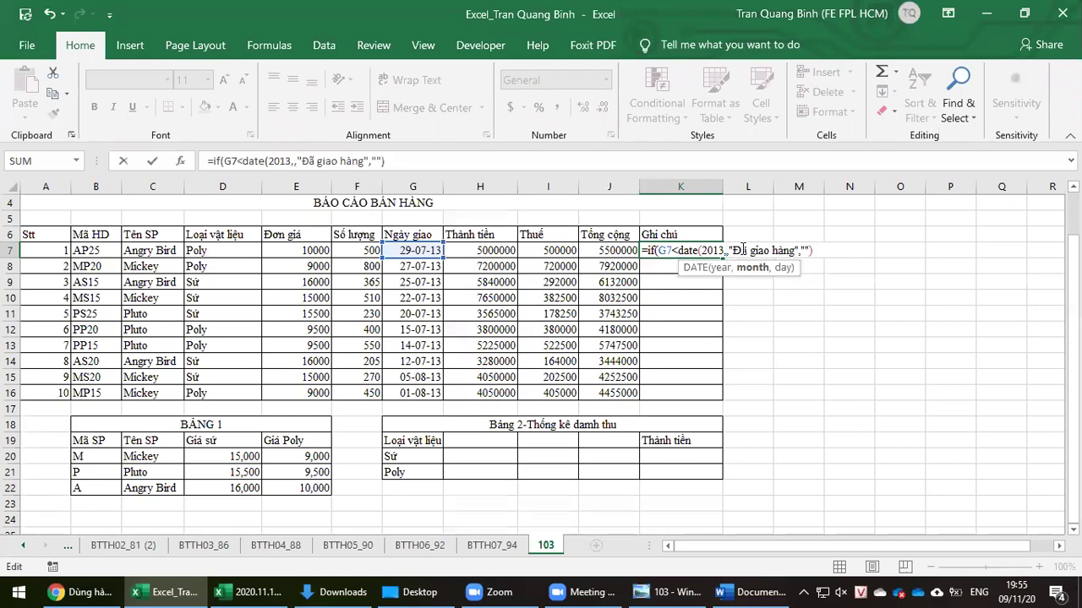
text(7,17)
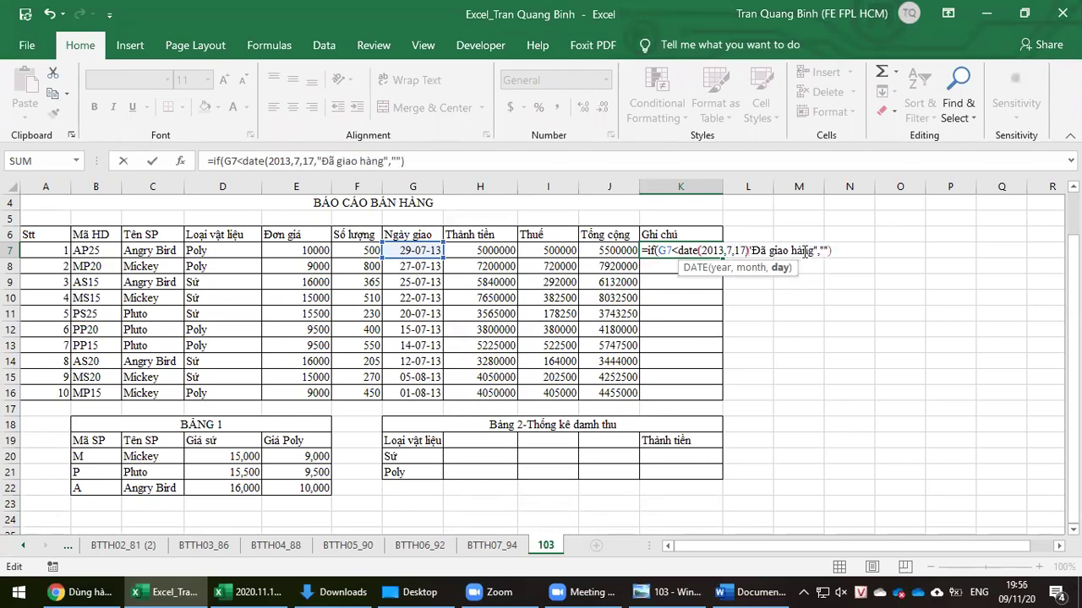
text())
key(Return)
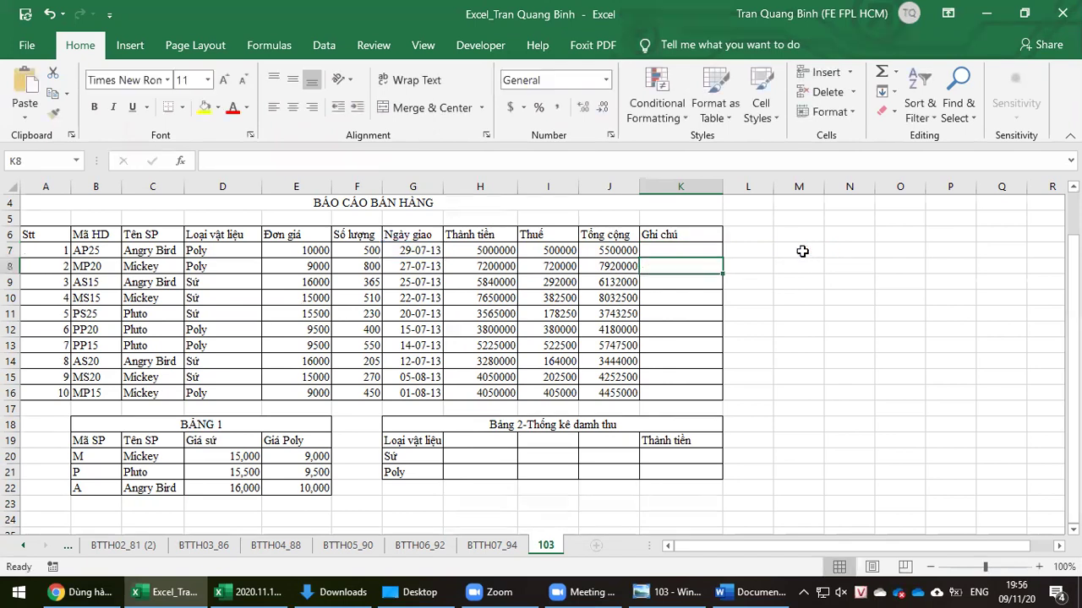
Fill the Ghi chú formula from K7 down to K16 and check the results in K12:K14.
click(681, 250)
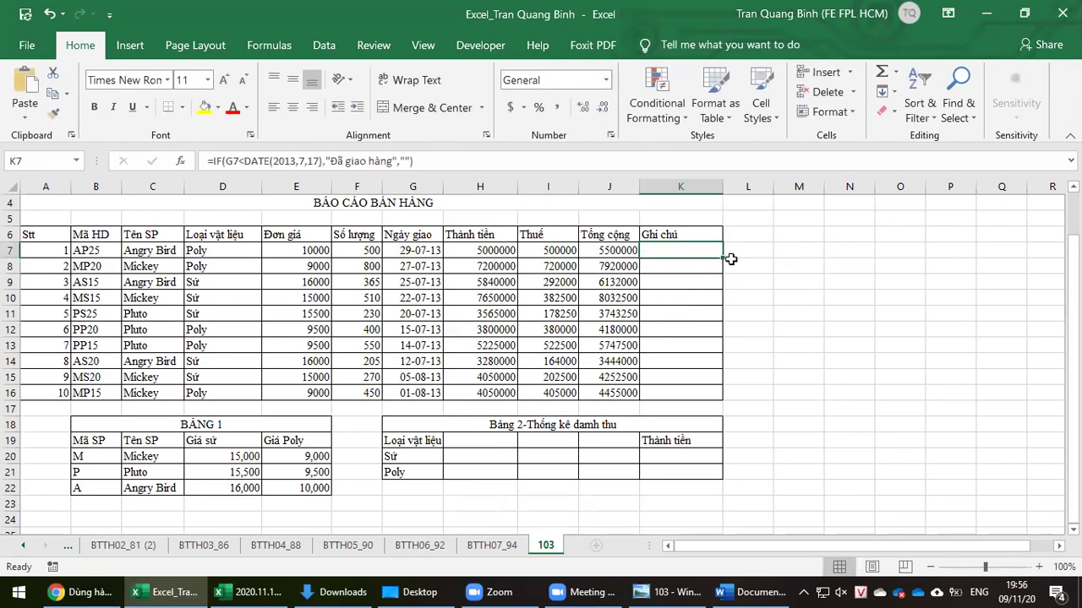
drag(724, 260, 723, 401)
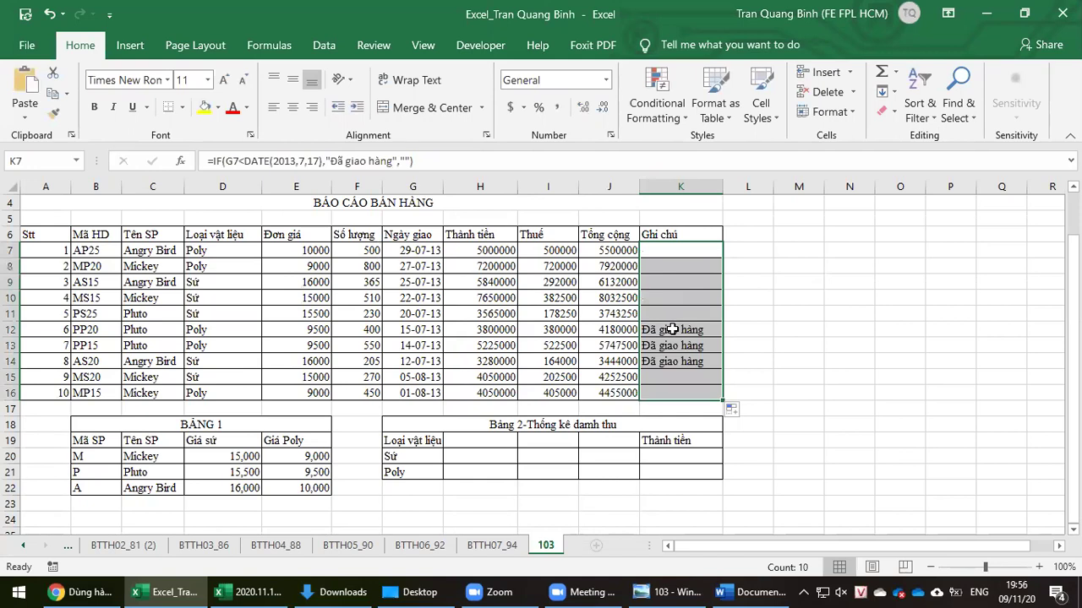
drag(667, 331, 672, 361)
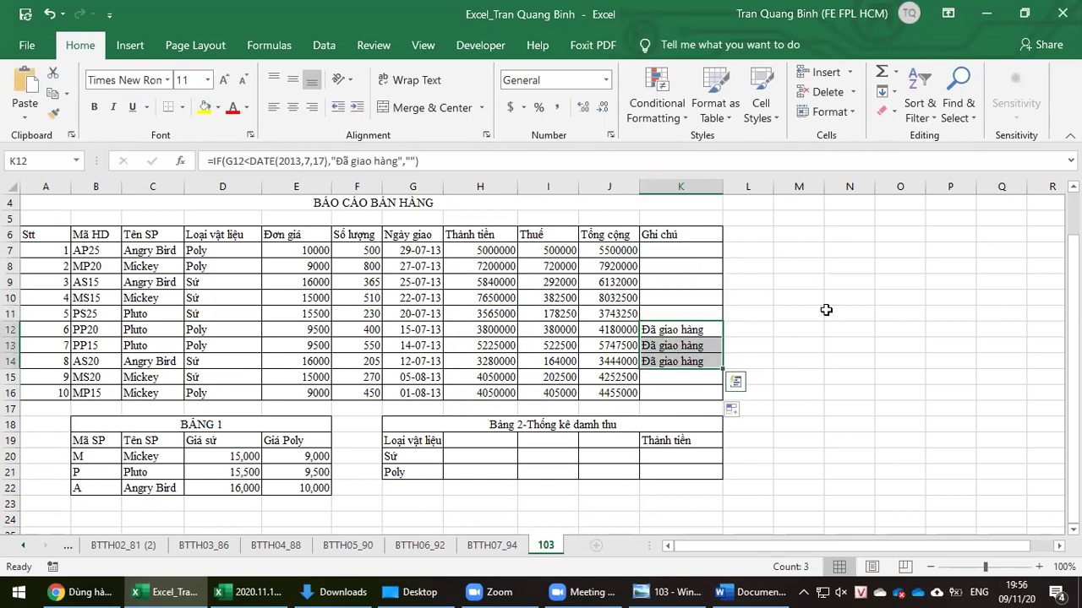
Review the DATE(2013,7,17) part of the Ghi chú formula in K7, leaving the formula as it is.
click(683, 253)
drag(246, 160, 327, 160)
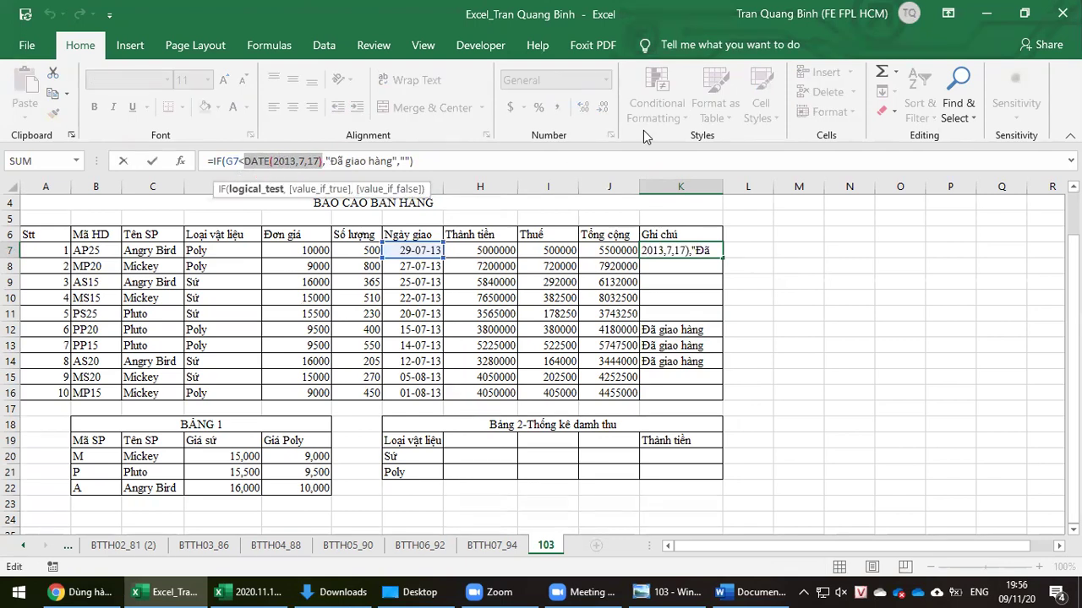
click(461, 160)
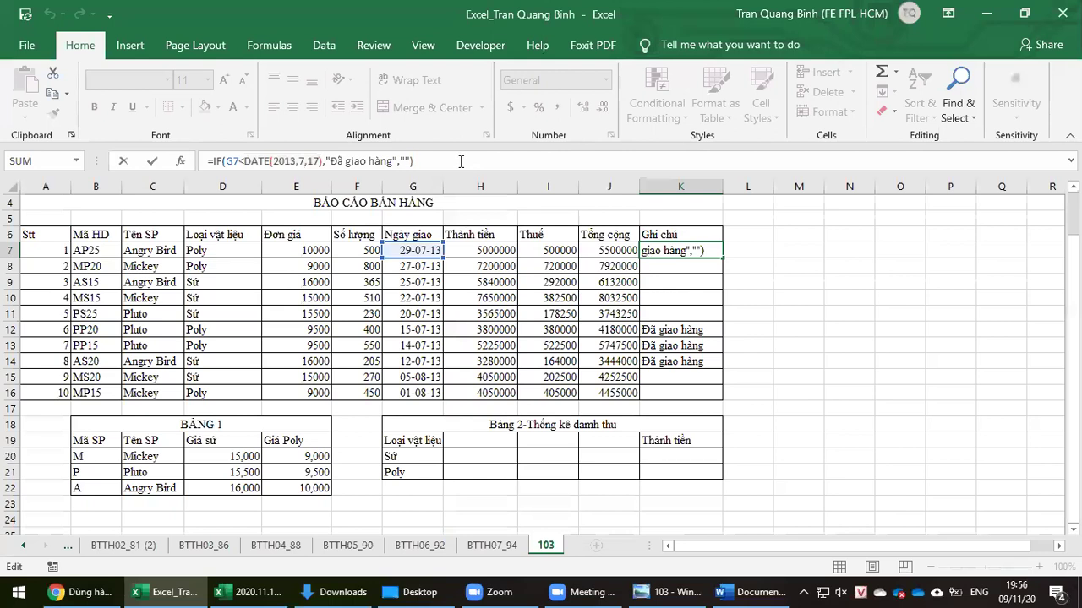
key(ctrl+Return)
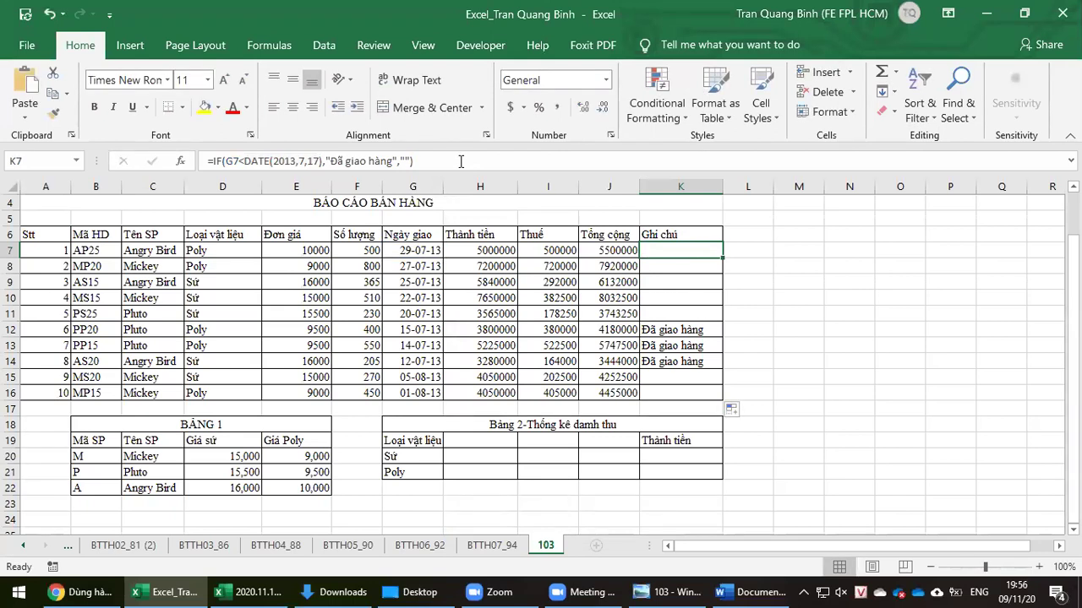
Read question 10 in the exam photo about summarising Thành tiền in Bảng 2 and return to the worksheet.
click(483, 437)
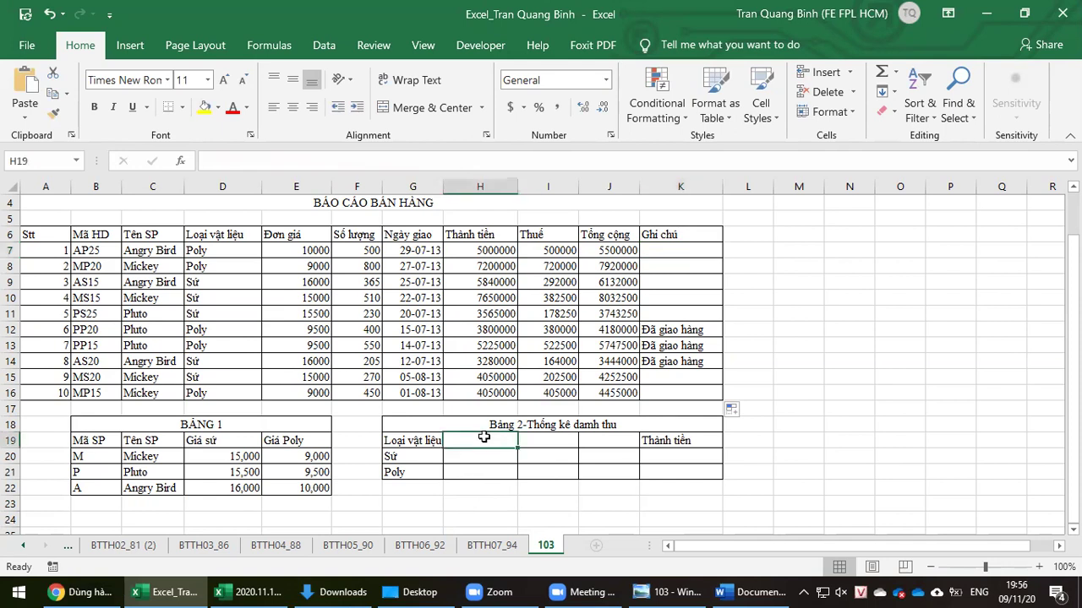
click(665, 592)
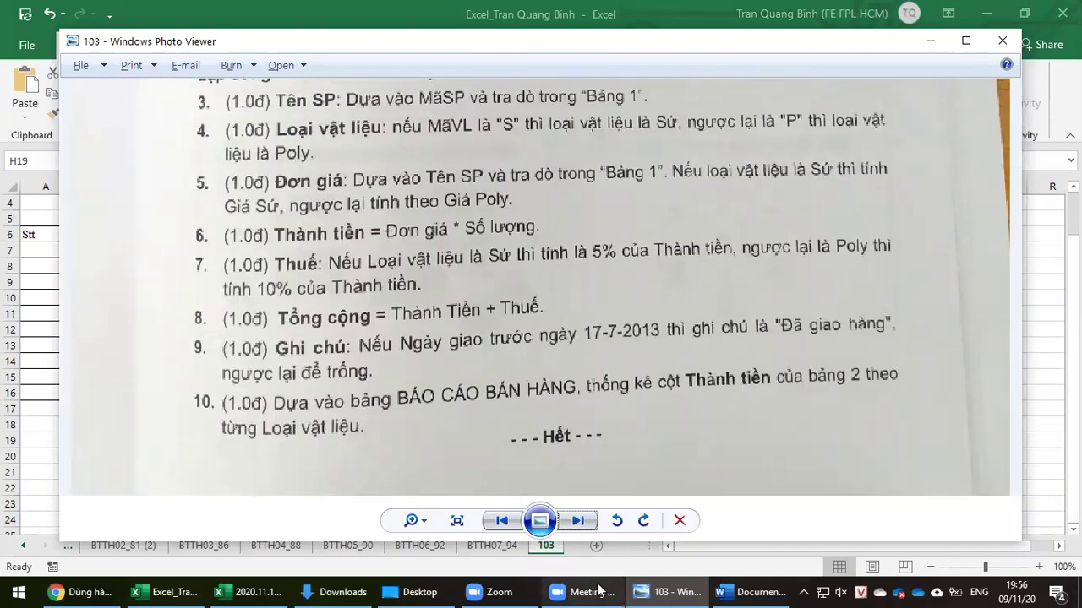
mouse_move(169, 592)
click(121, 520)
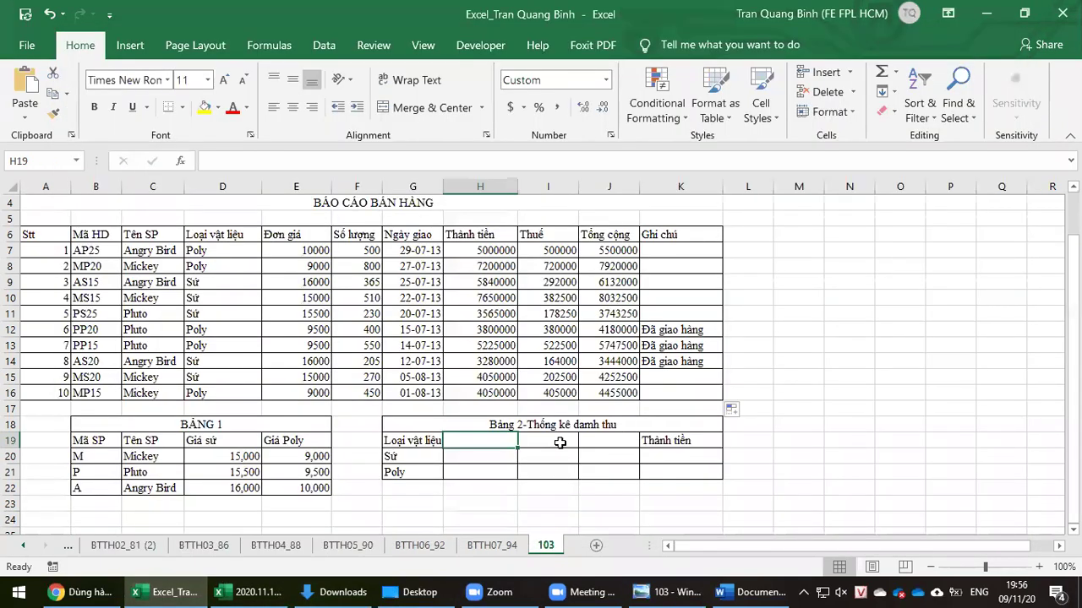
Move the Thành tiền heading of Bảng 2 from K19 to H19, beside Loại vật liệu.
click(505, 465)
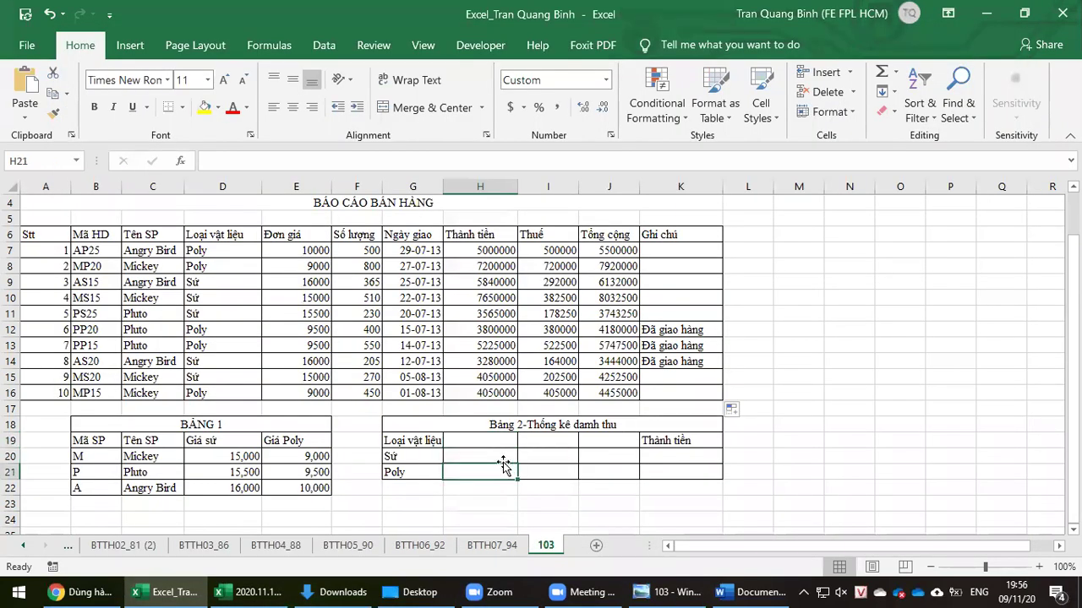
click(497, 438)
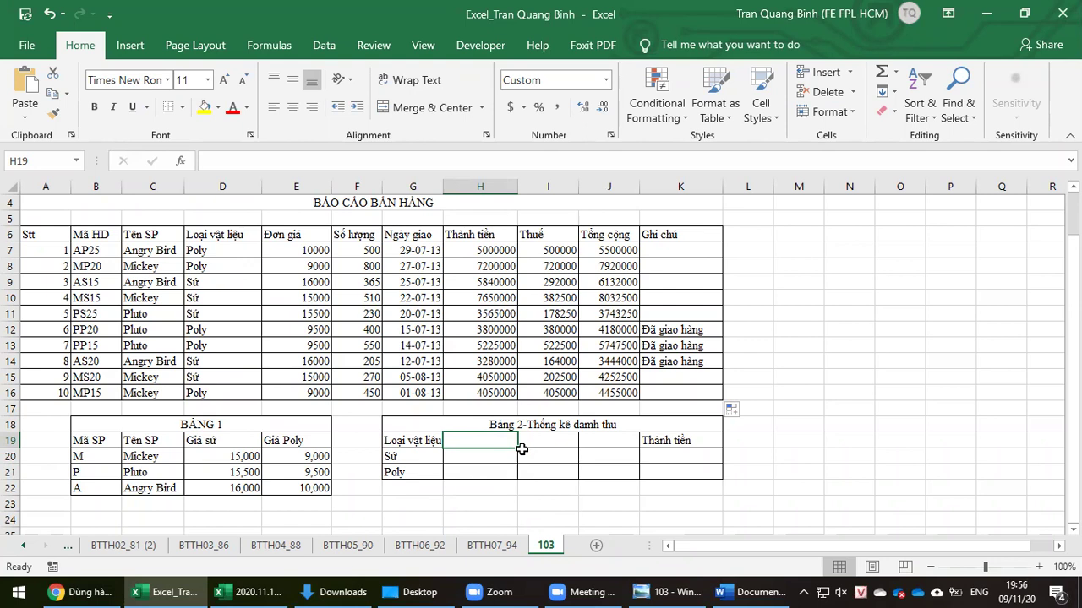
click(692, 442)
drag(681, 448, 484, 445)
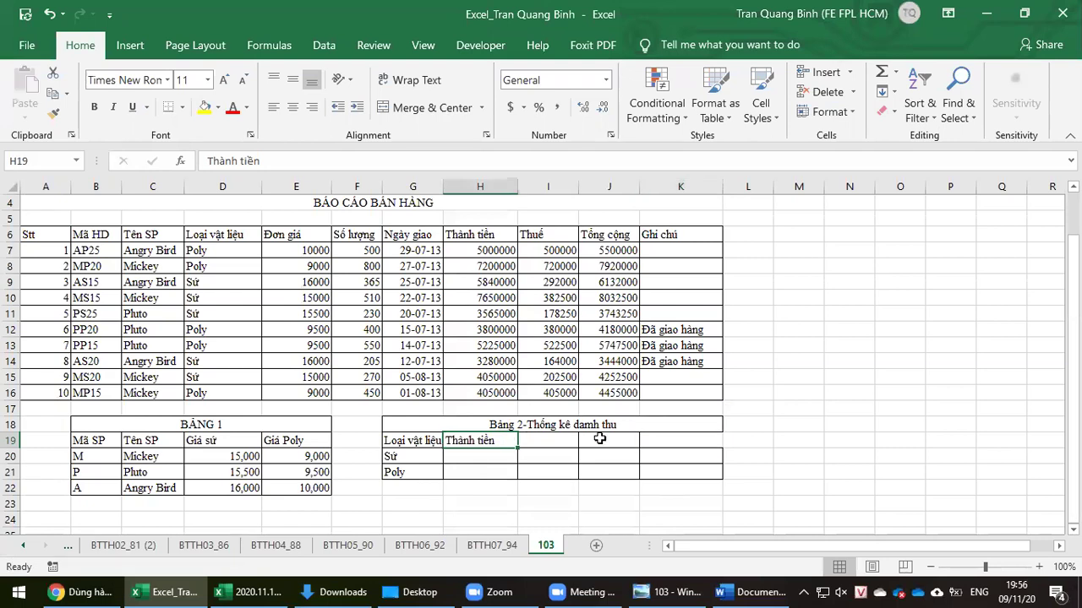
Unmerge the Bảng 2 title row and merge and center the title across G18:H18 only.
click(550, 449)
click(534, 426)
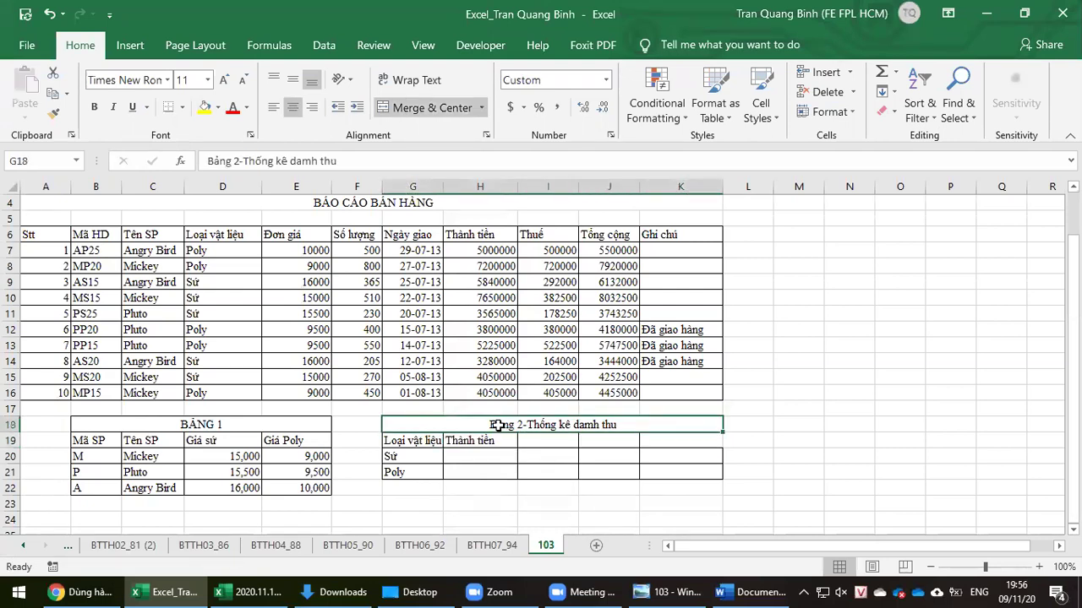
click(420, 108)
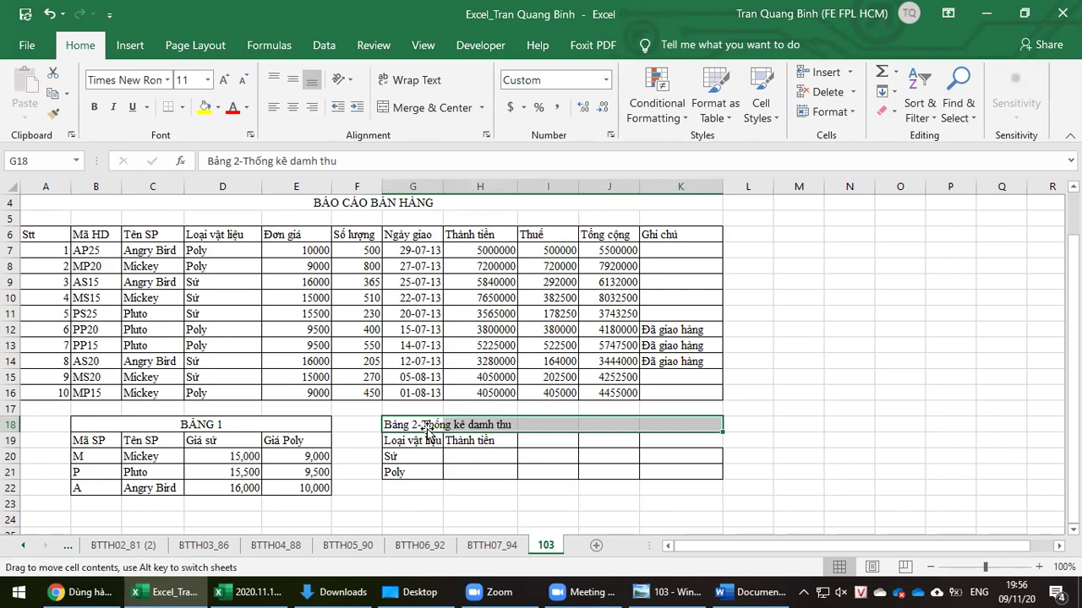
drag(412, 427, 472, 425)
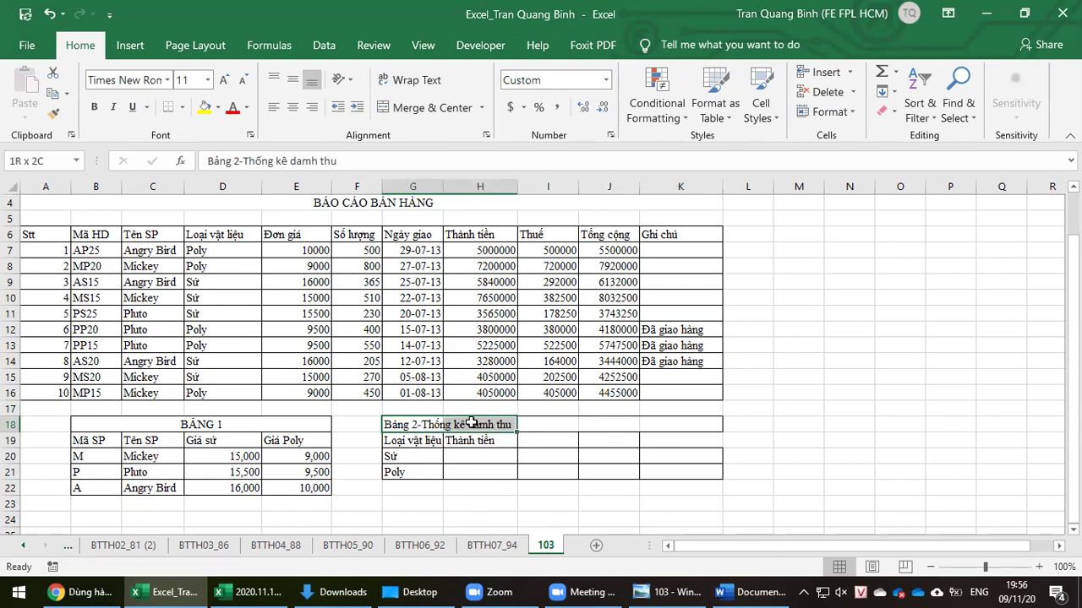
click(408, 110)
Remove all borders from the unused Bảng 2 cells I18:K21.
drag(555, 428, 655, 469)
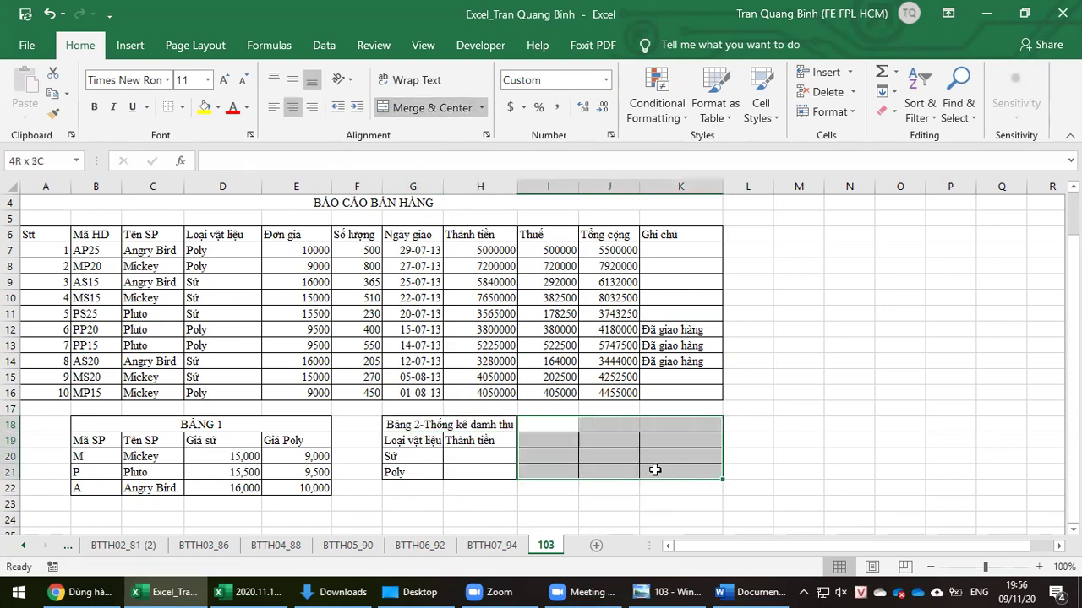
click(185, 108)
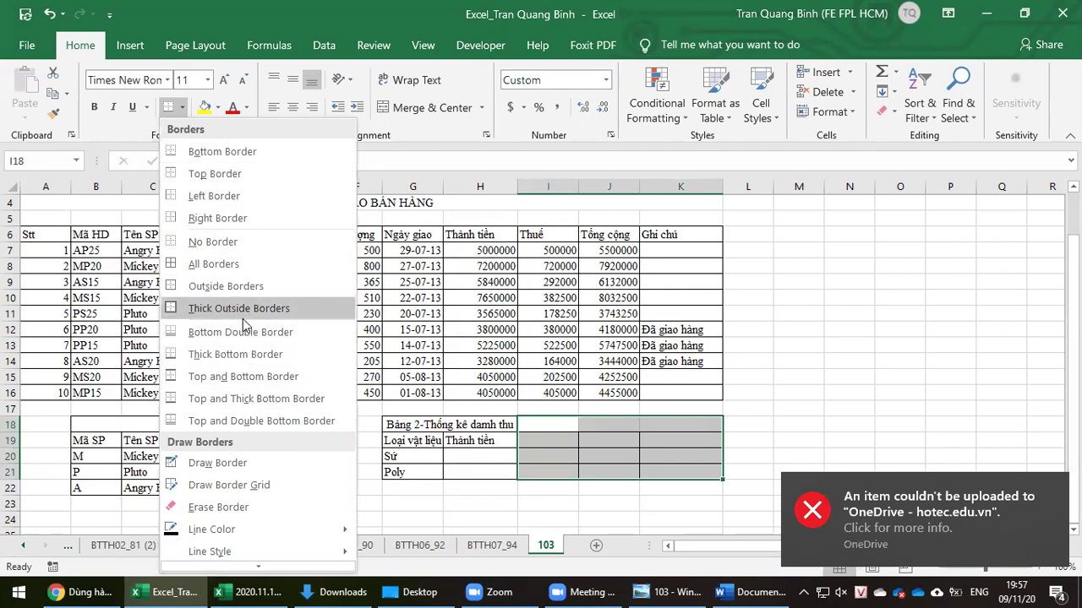
click(245, 242)
click(510, 454)
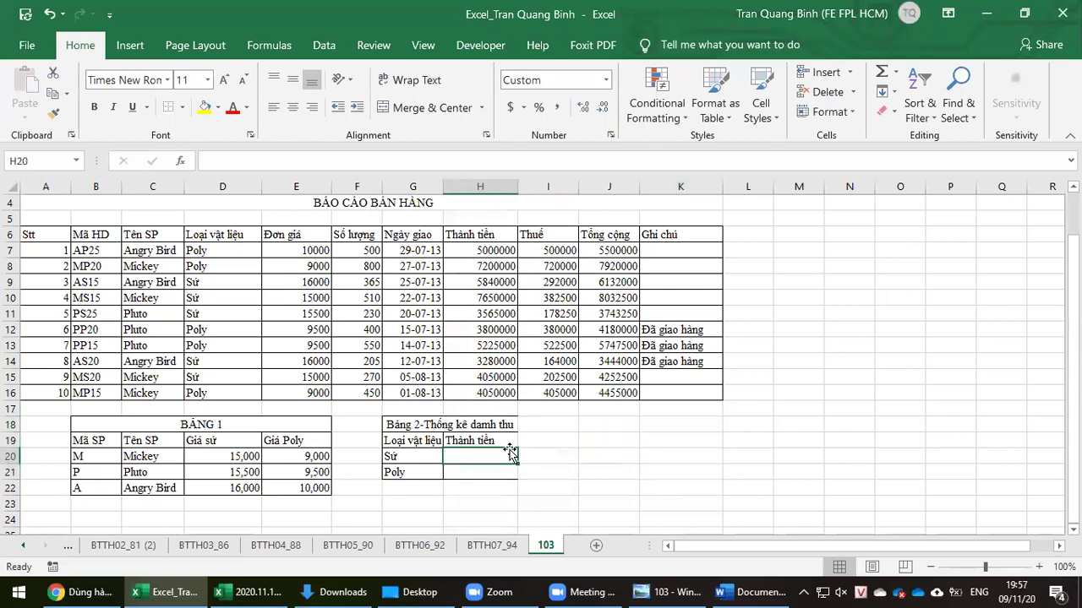
Apply All Borders to the narrowed Bảng 2 in G18:H21 and select the Sứ total cell H20.
drag(408, 423, 496, 479)
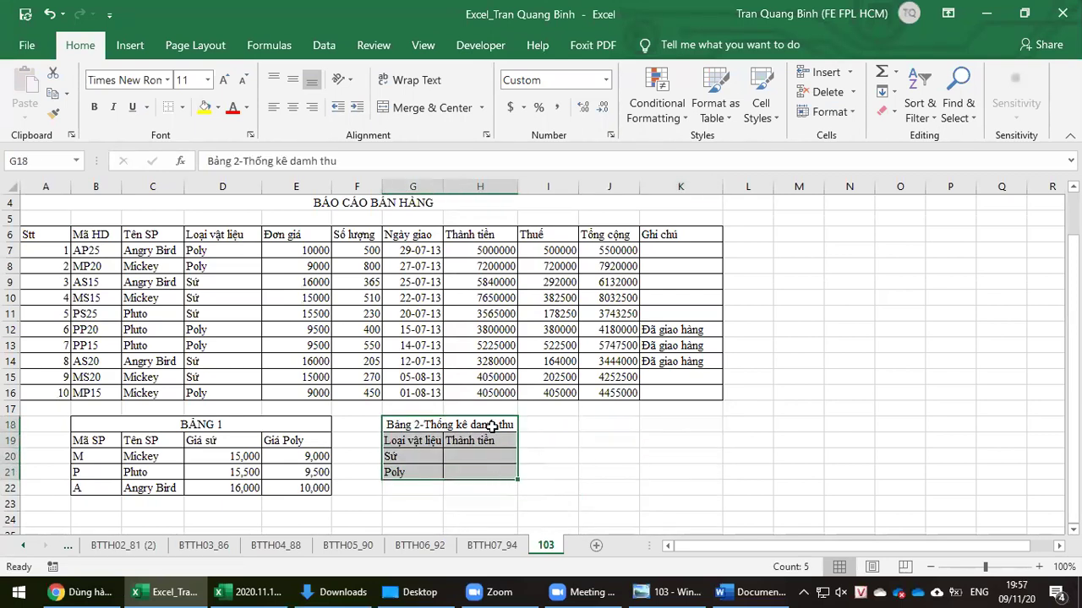
click(182, 108)
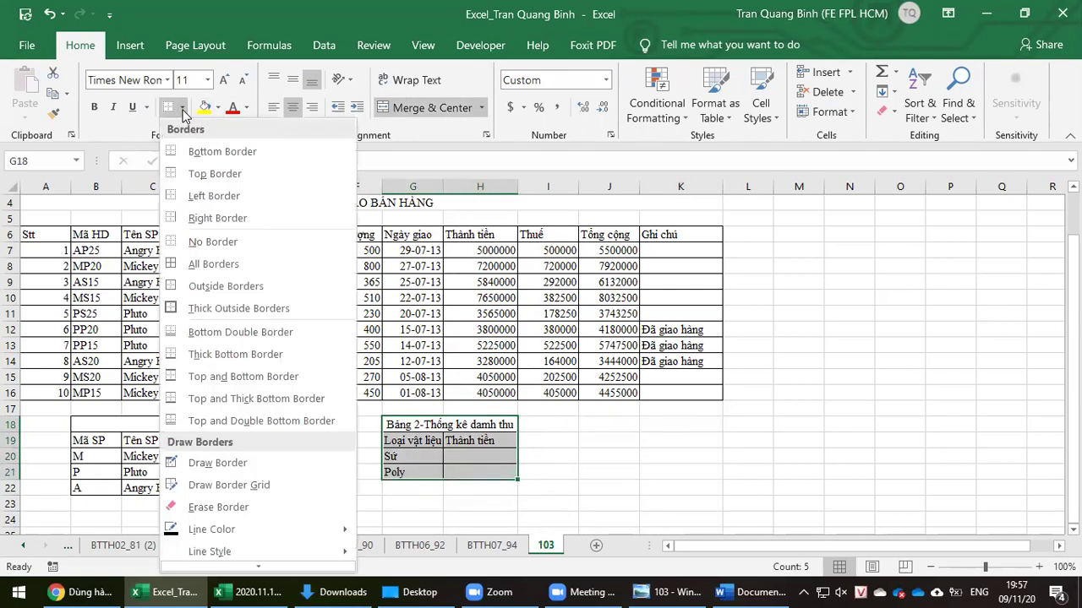
click(213, 264)
click(536, 413)
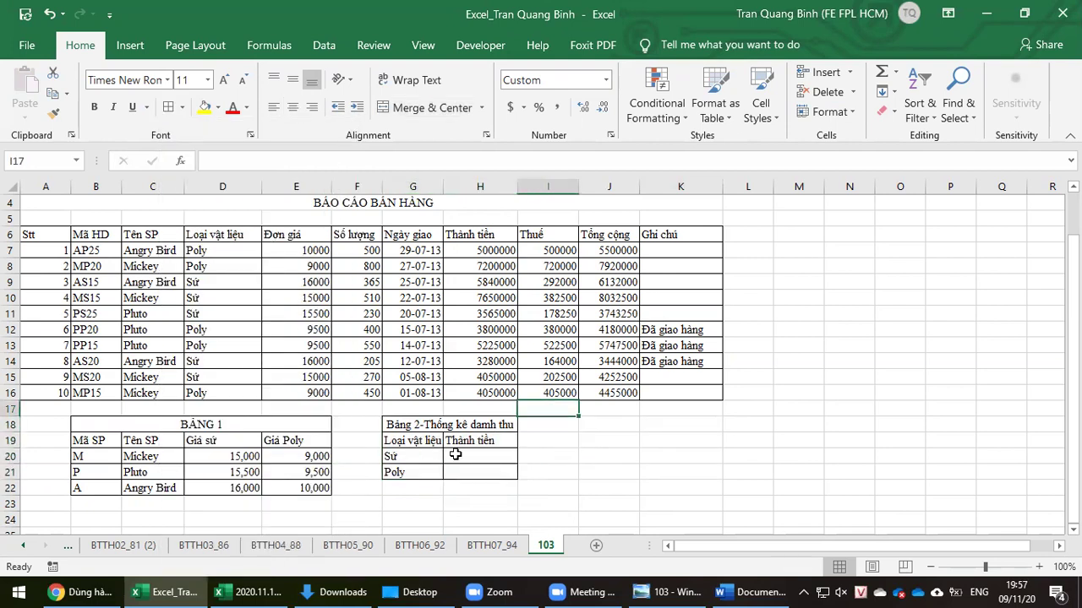
click(466, 457)
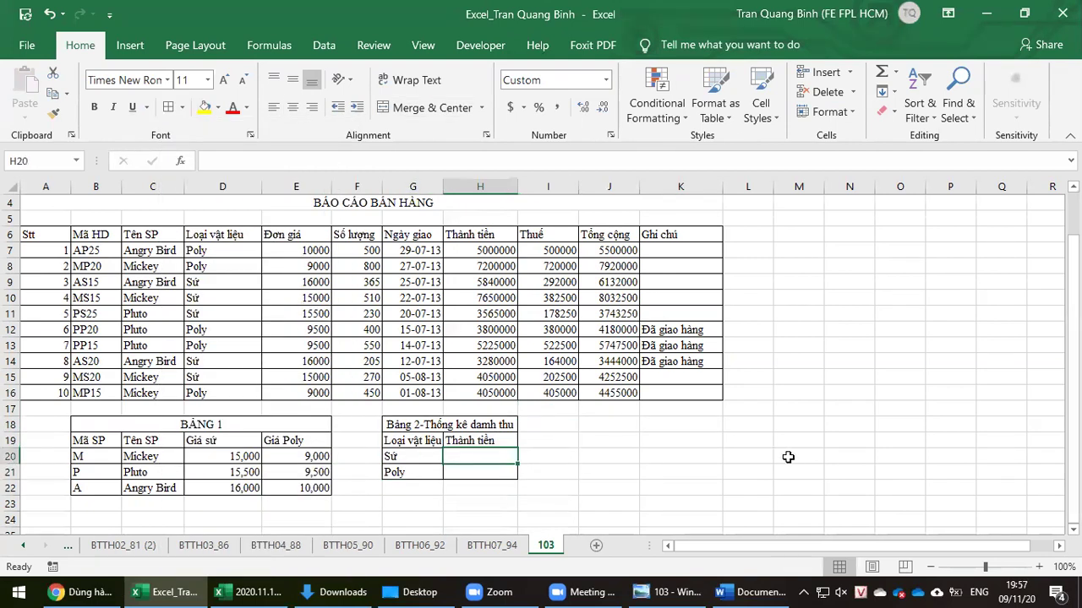
click(409, 455)
click(498, 457)
click(618, 411)
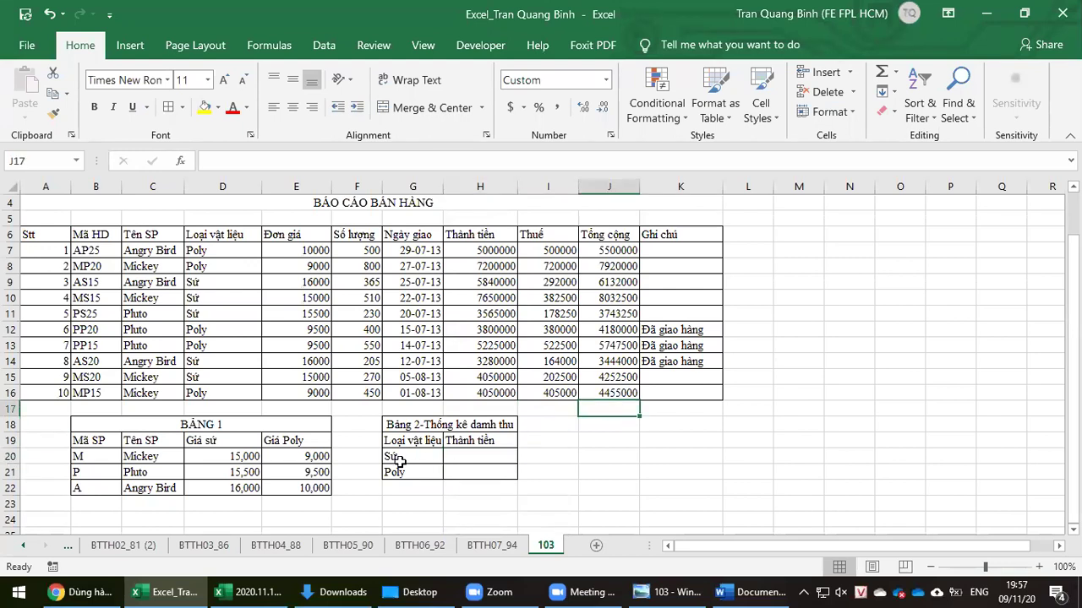
click(400, 462)
Enter =SUMIF($D$7:$D$16,G20,$J$7:$J$16) in H20 to total Tổng cộng for the Sứ material.
click(494, 462)
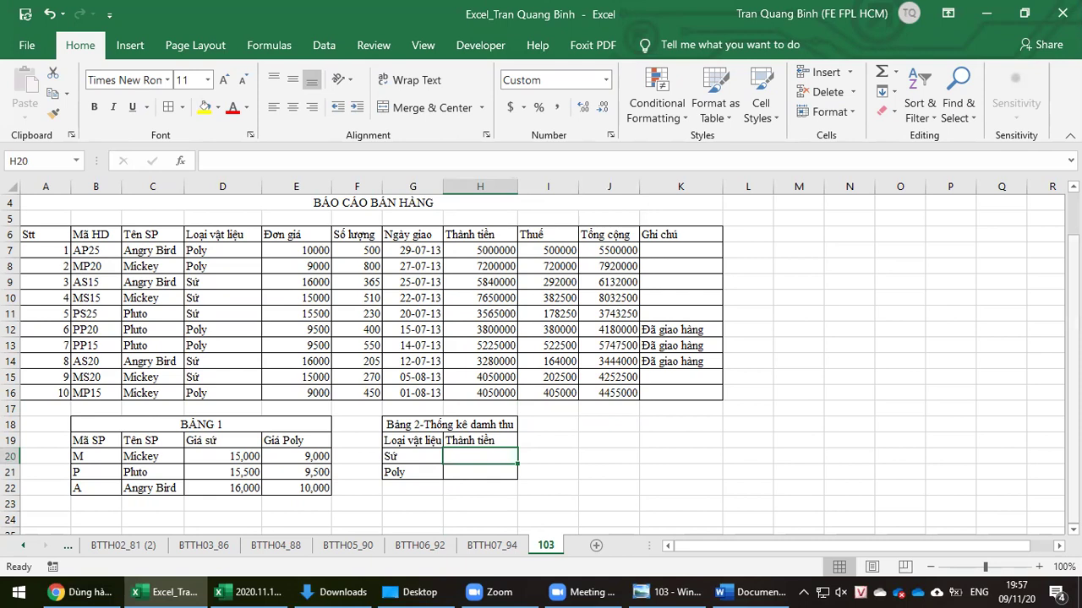
text(=sumiff)
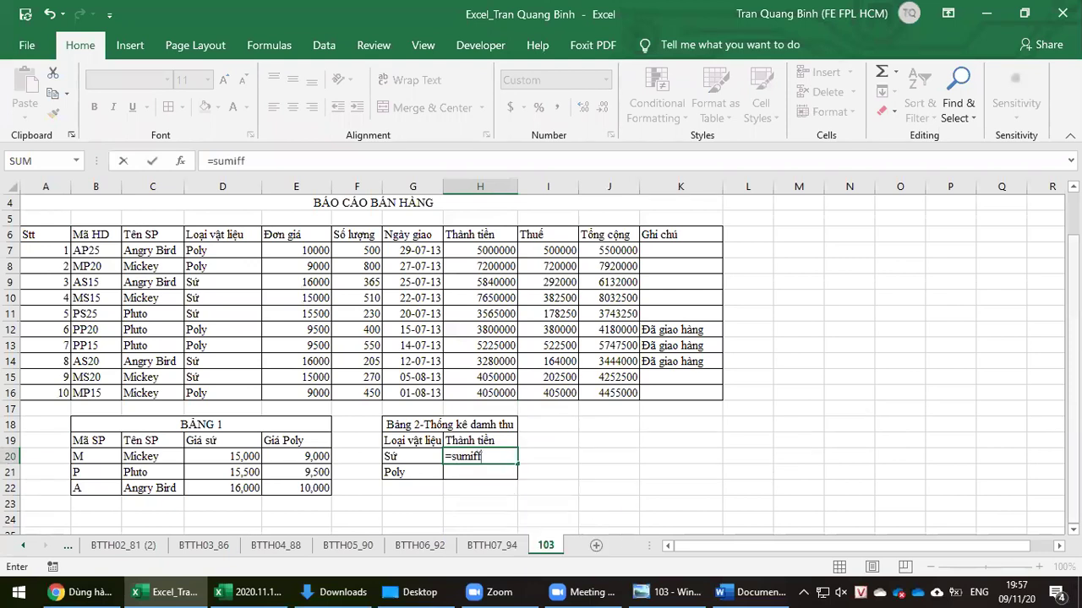
key(BackSpace)
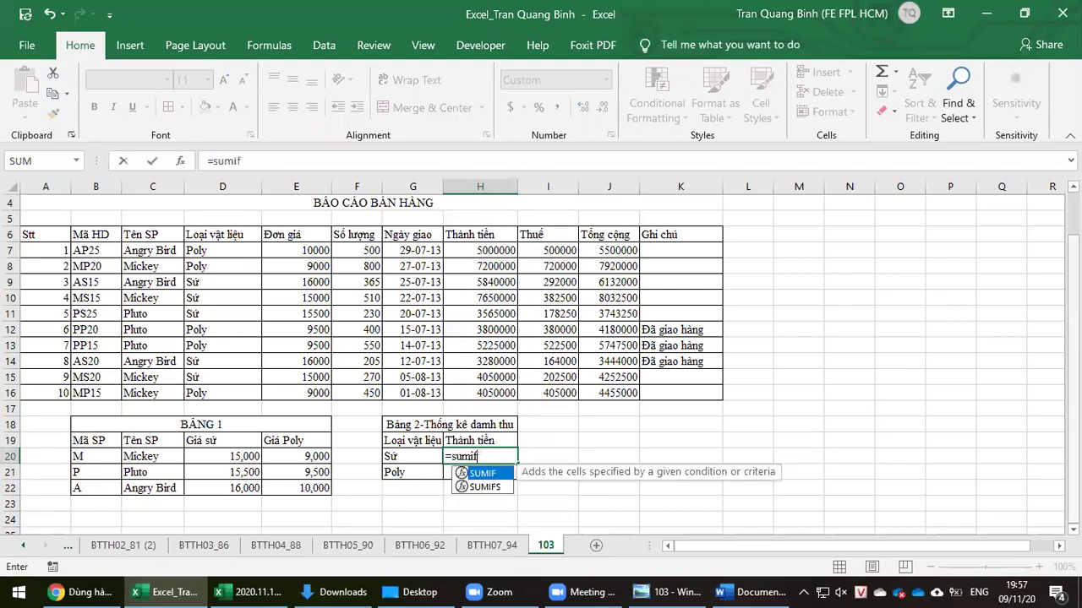
text(()
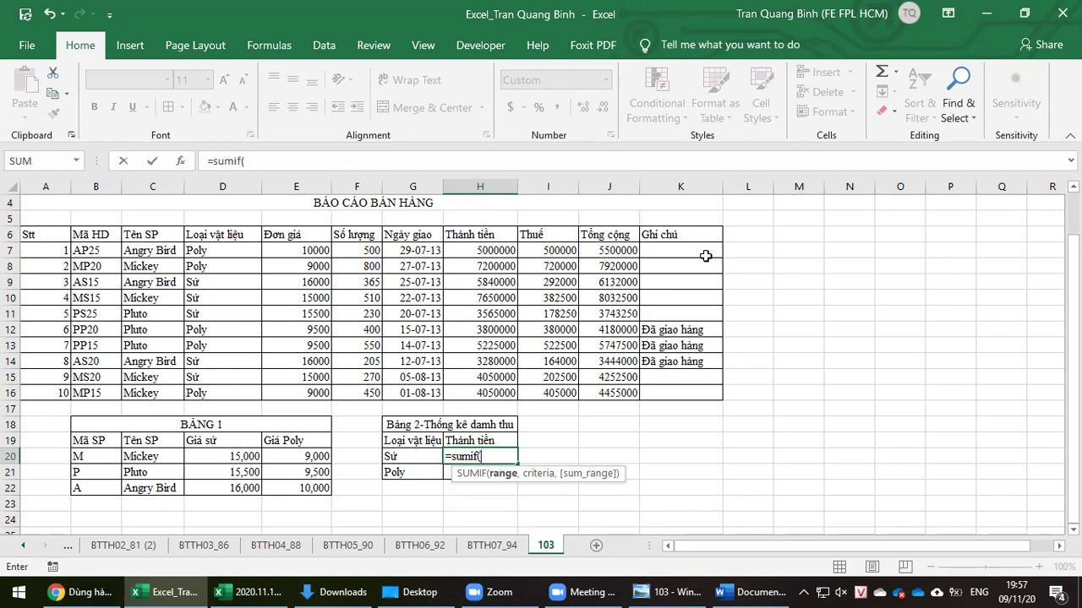
drag(201, 250, 204, 391)
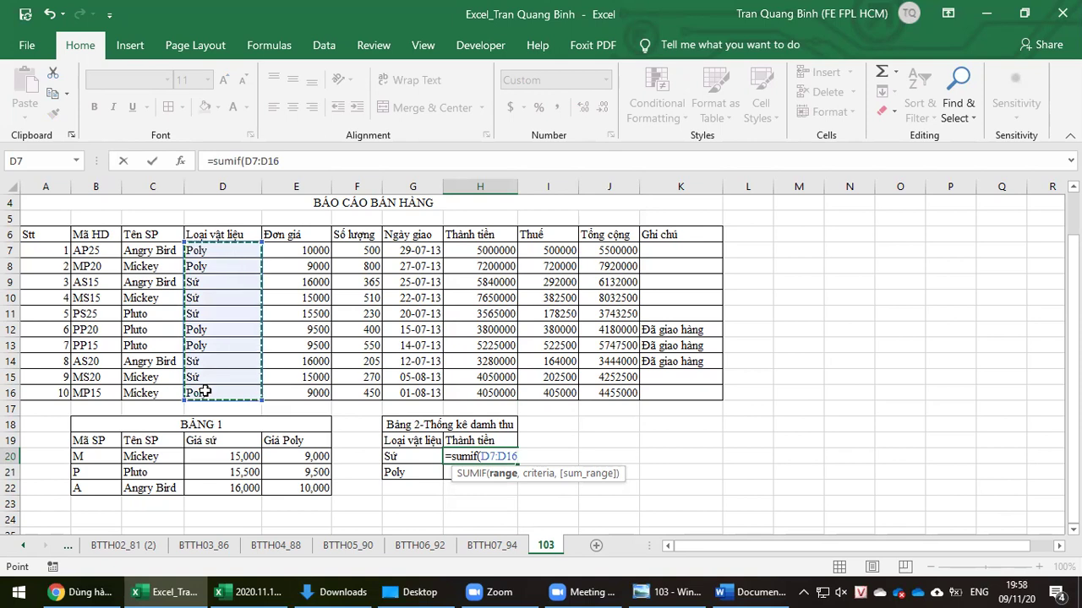
key(F4)
text(,)
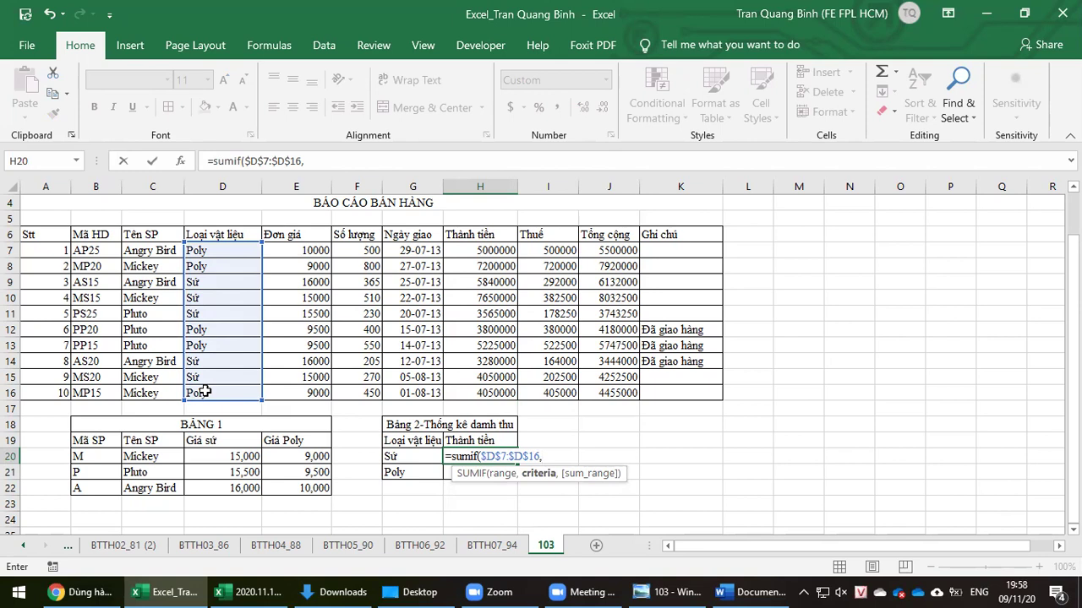
click(407, 455)
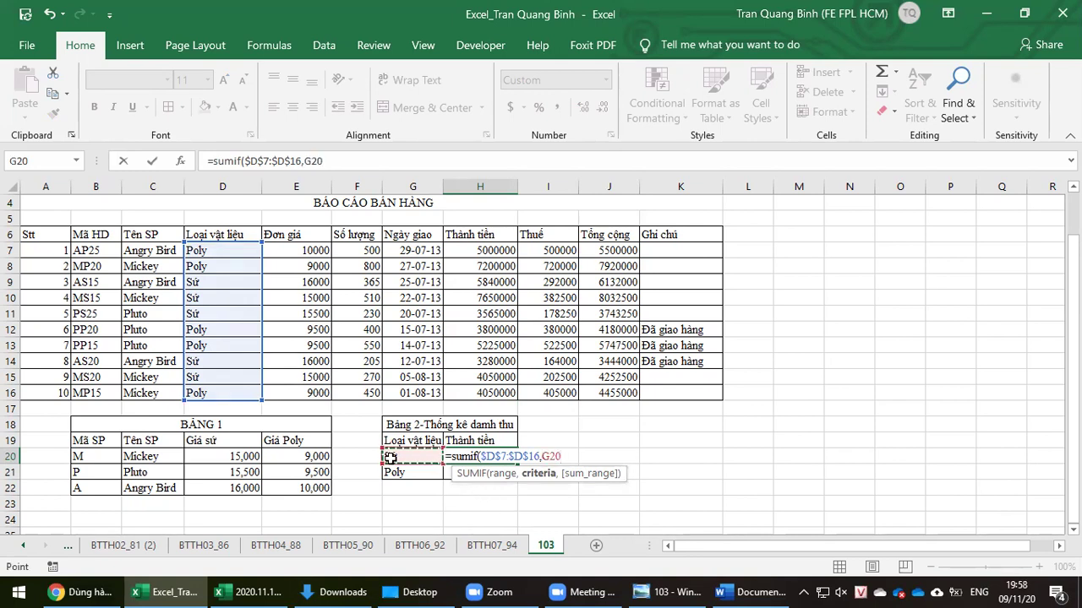
text(,)
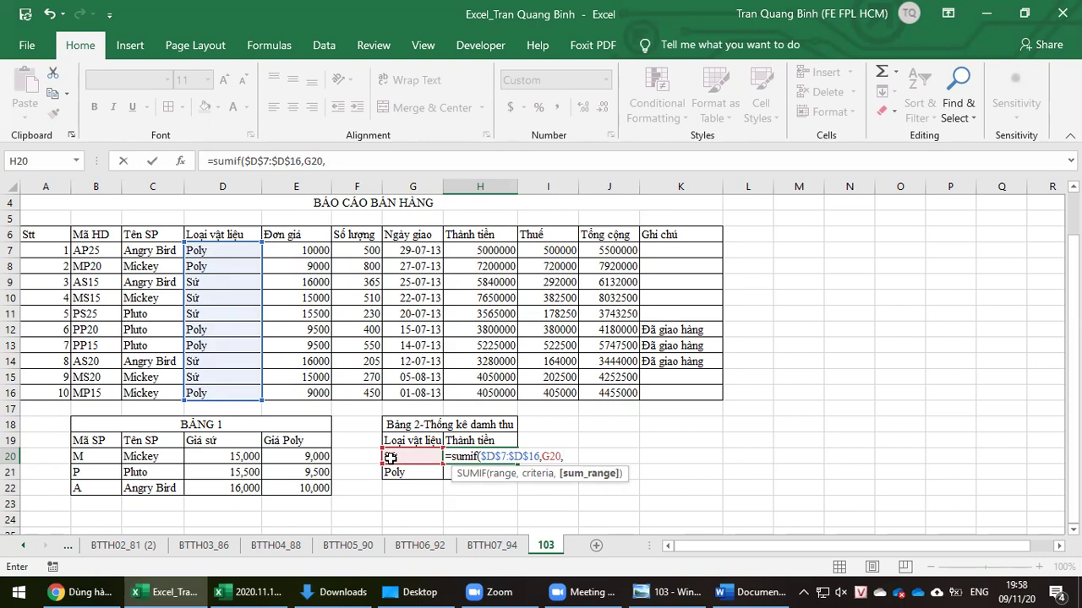
drag(617, 251, 605, 394)
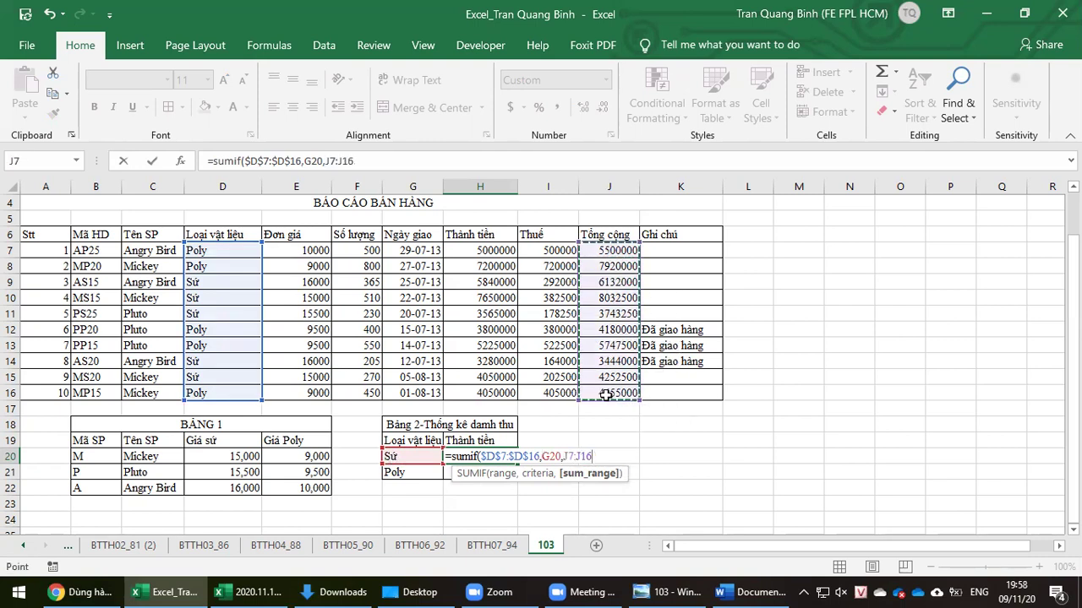
key(F4)
key(Return)
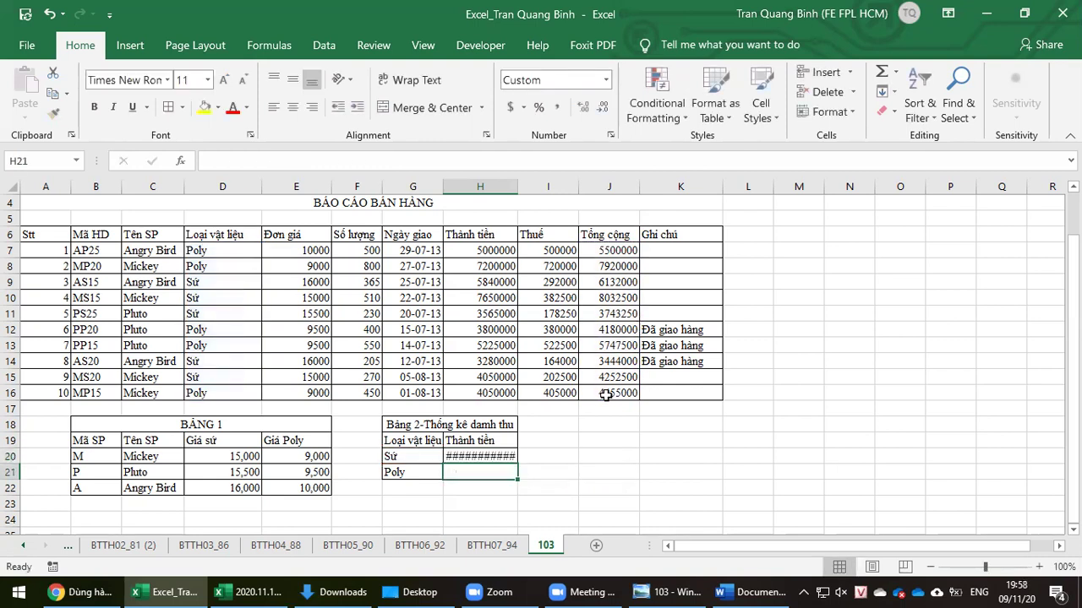
Set the number format of the Sứ total in H20 to General and fill its formula down to H21 for Poly.
click(493, 460)
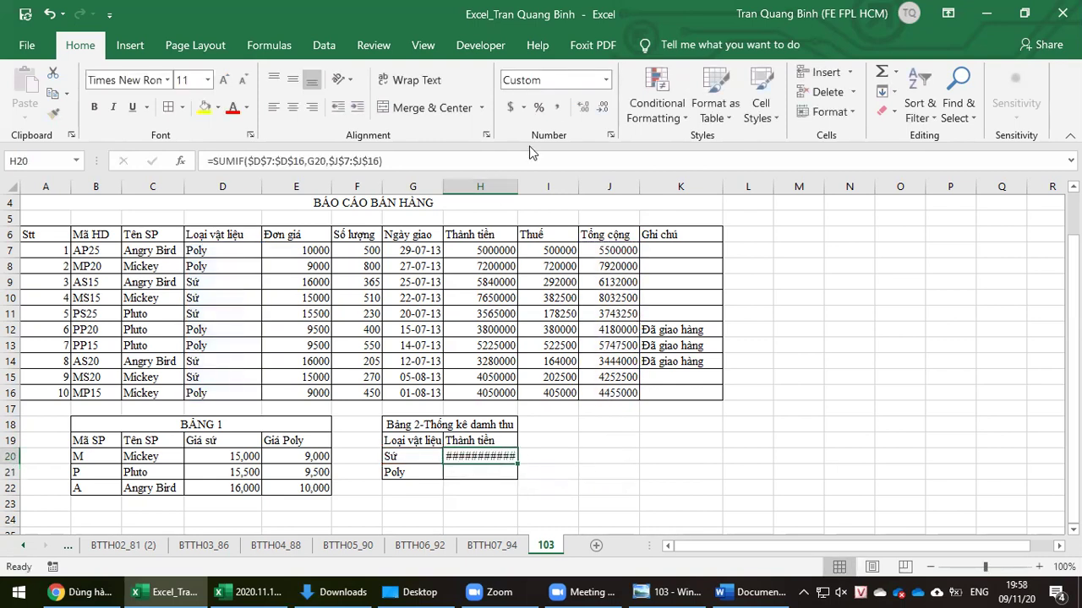
click(605, 79)
click(583, 106)
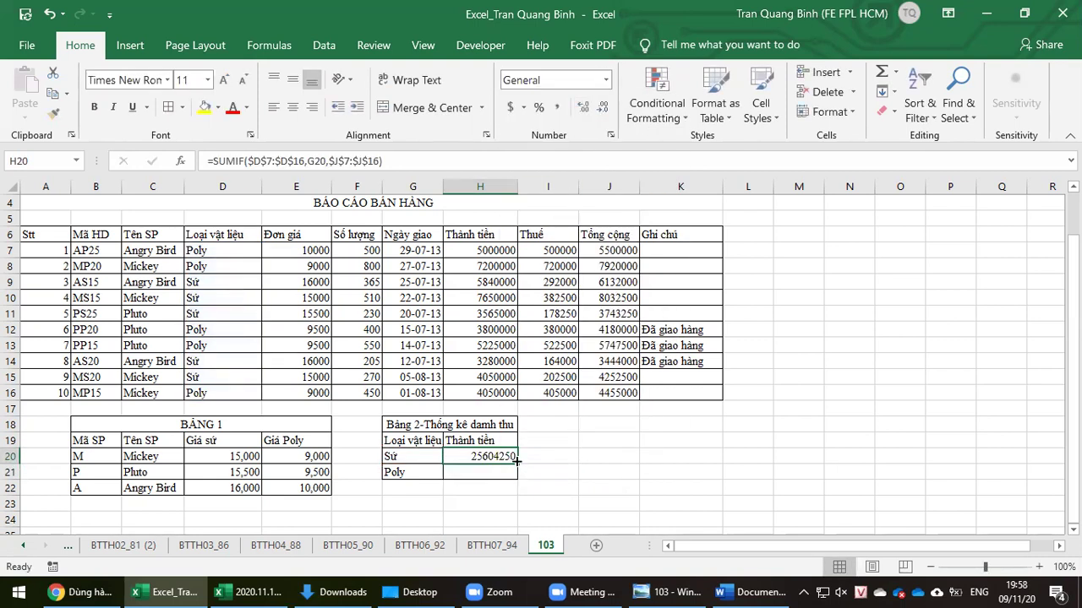
mouse_move(516, 460)
mouse_down()
mouse_move(515, 473)
mouse_move(500, 472)
mouse_up()
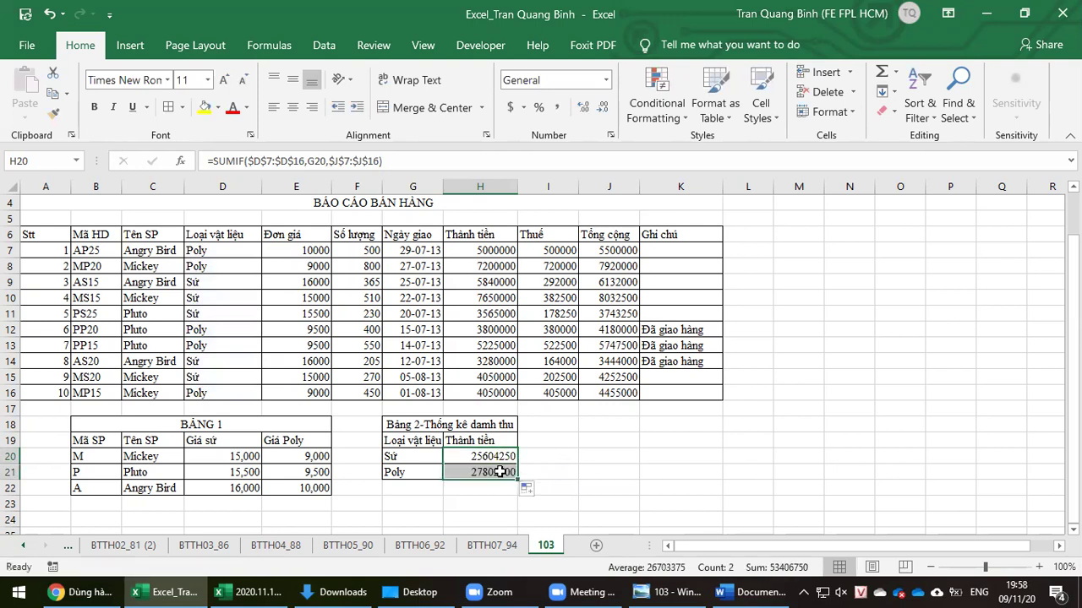
Examine the criteria range and sum range arguments of the Poly SUMIF formula in H21 without changing it.
click(499, 472)
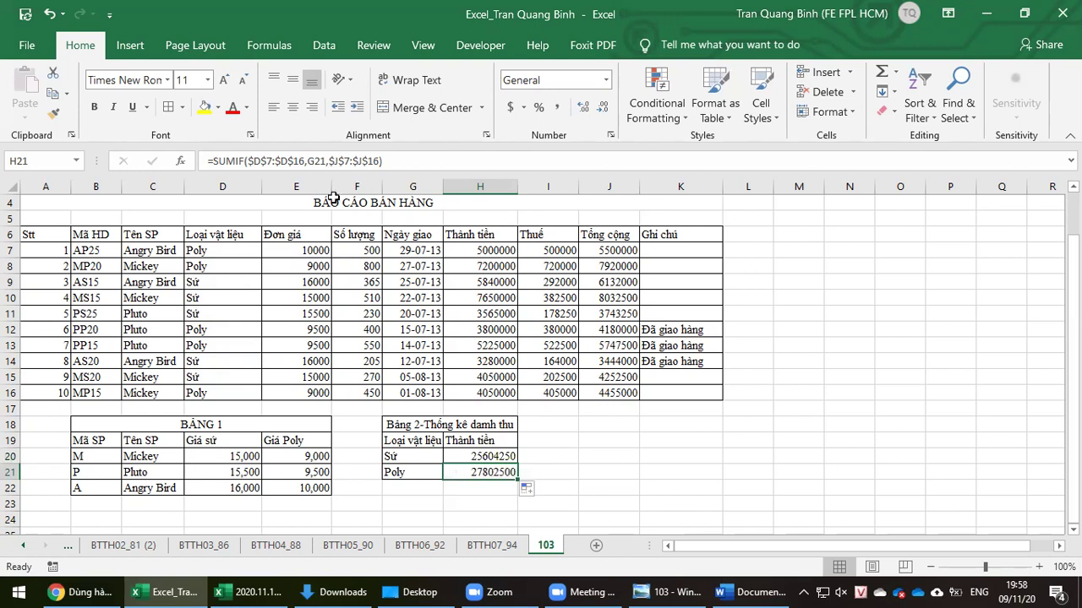
click(273, 165)
click(272, 165)
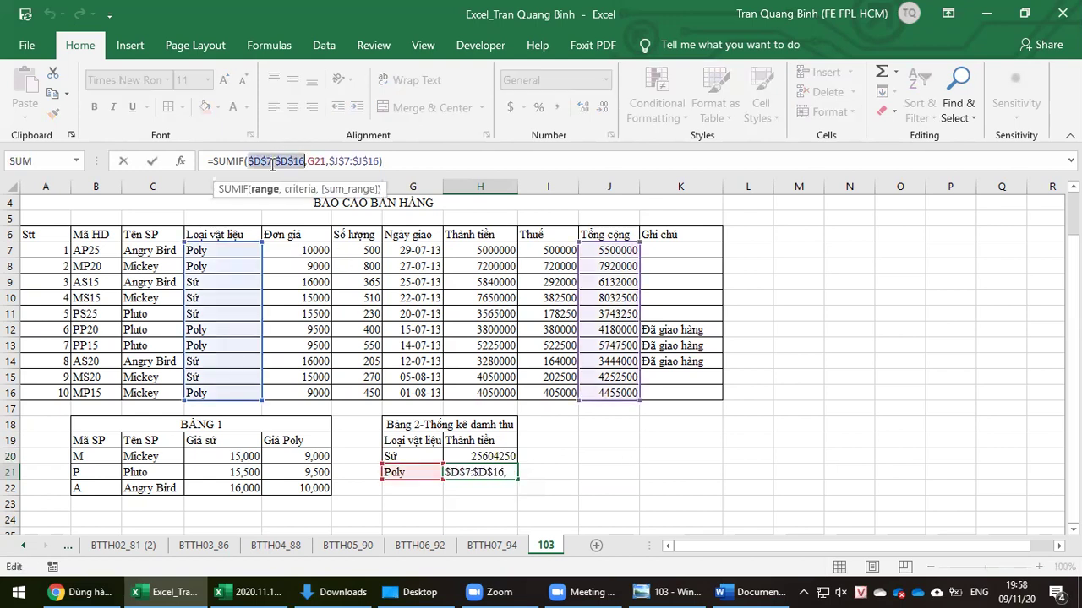
double_click(363, 161)
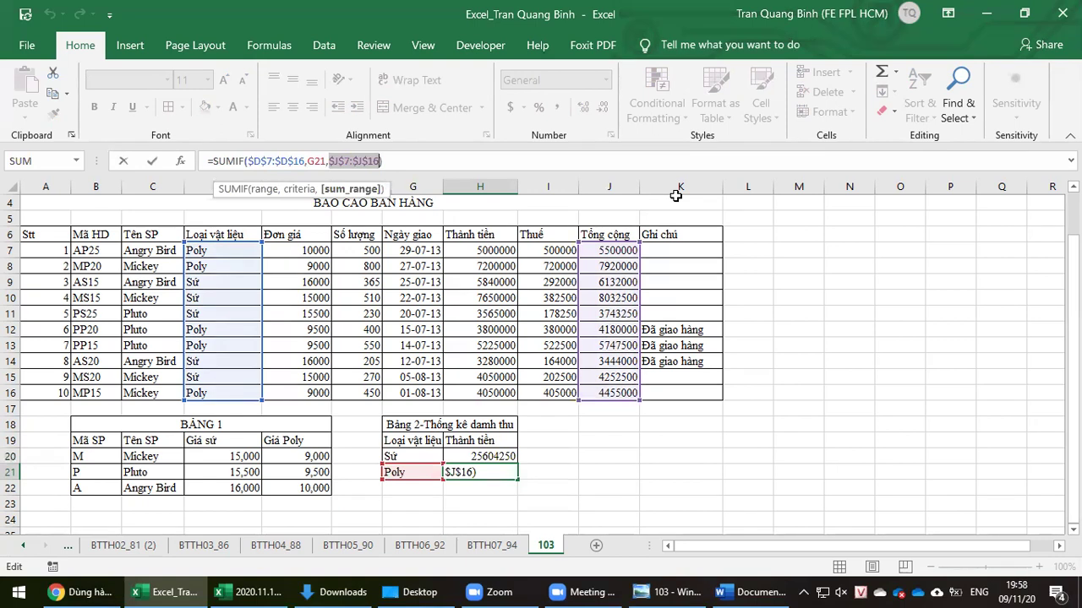
key(Escape)
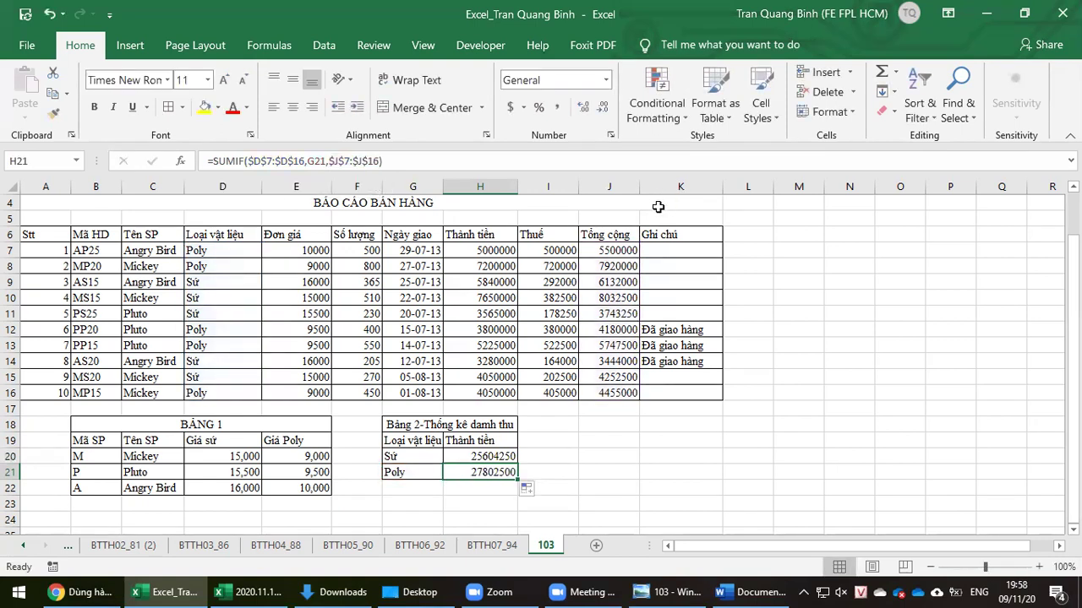